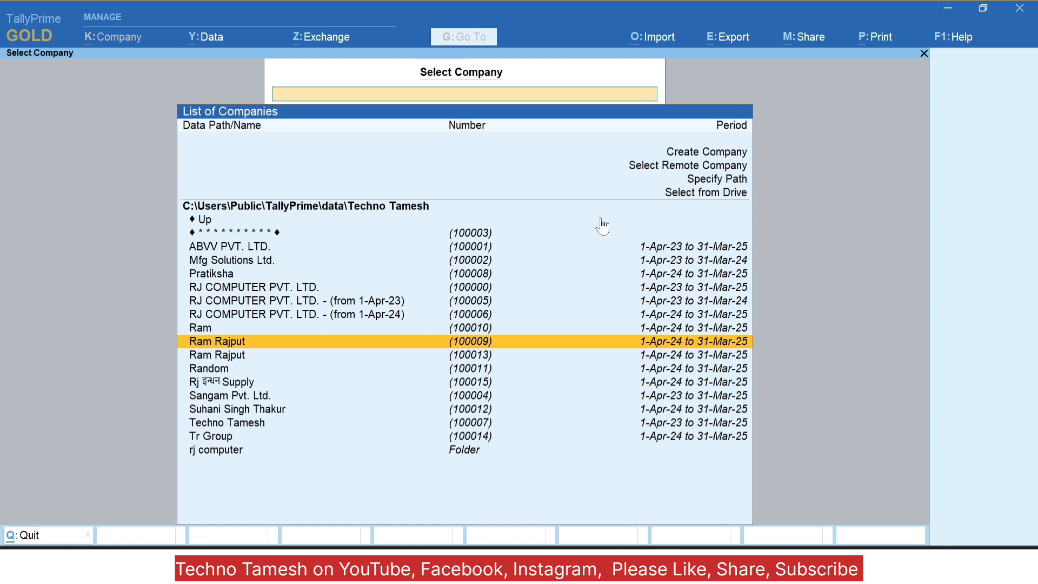
Step: Start a new company named 'Rj Pvt. Ltd.' and keep the same mailing name
{"action": "key", "text": "Down"}
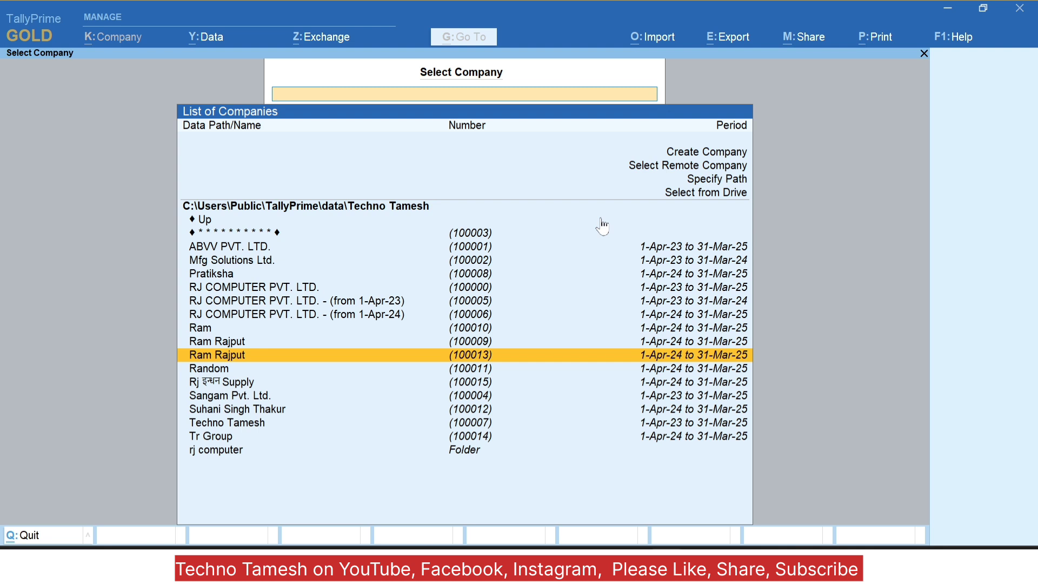
{"action": "key", "text": "Up"}
{"action": "key", "text": "Up"}
{"action": "key", "text": "Up"}
{"action": "key", "text": "Up"}
{"action": "key", "text": "Up"}
{"action": "key", "text": "Up"}
{"action": "key", "text": "Up"}
{"action": "key", "text": "Up"}
{"action": "key", "text": "Up"}
{"action": "key", "text": "Up"}
{"action": "key", "text": "Up"}
{"action": "key", "text": "Up"}
{"action": "key", "text": "Up"}
{"action": "key", "text": "Up"}
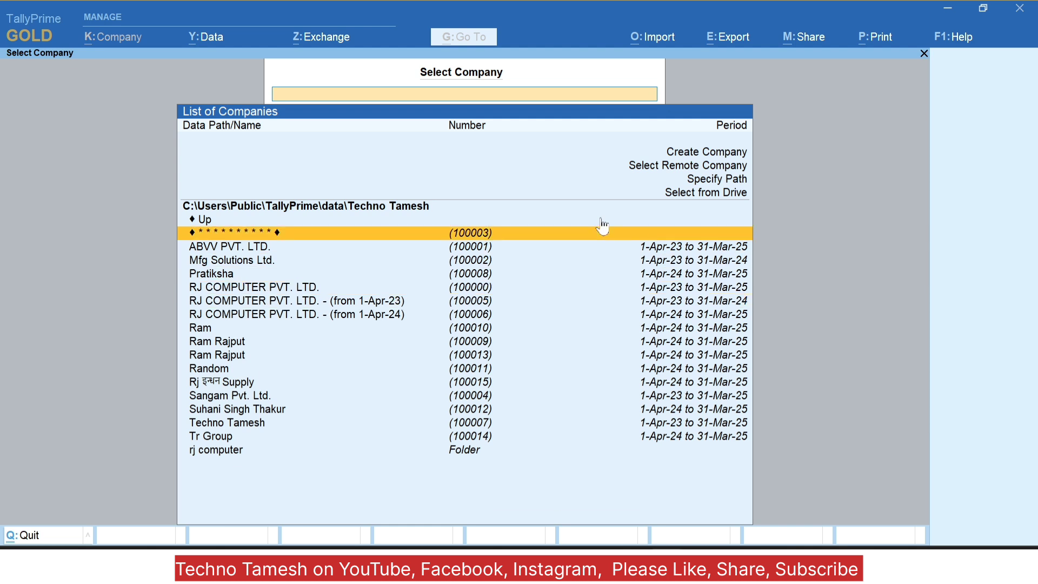
{"action": "key", "text": "Down"}
{"action": "key", "text": "Up"}
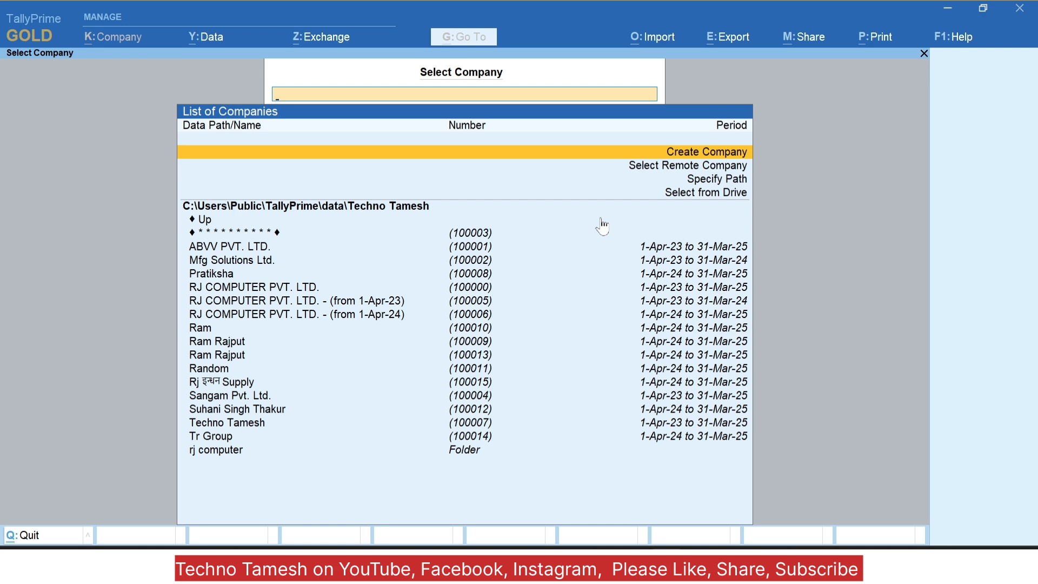
{"action": "key", "text": "Return"}
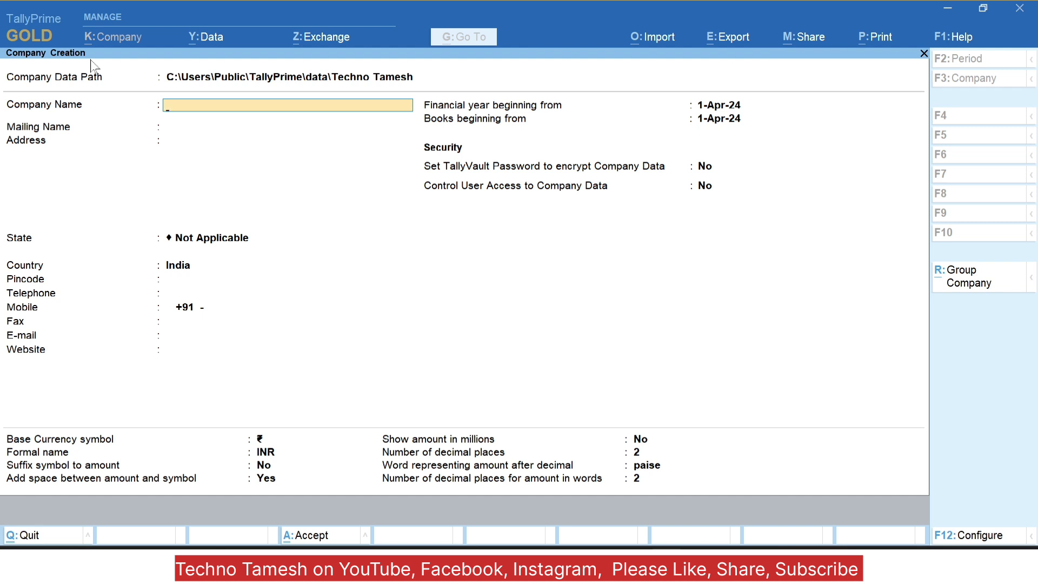
{"action": "type", "text": "Rj Pvt. Ltd."}
{"action": "key", "text": "Return"}
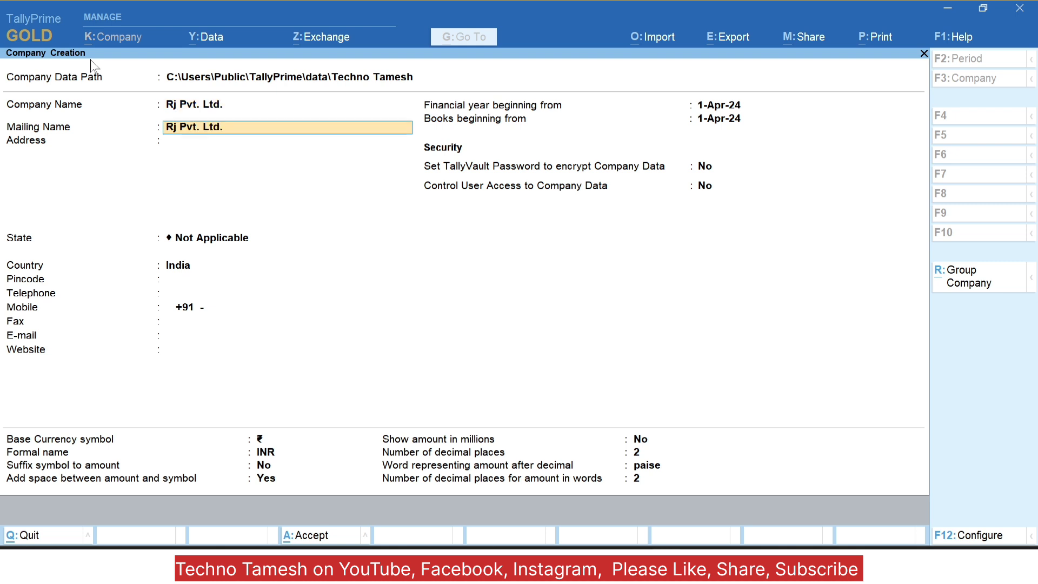
{"action": "key", "text": "Return"}
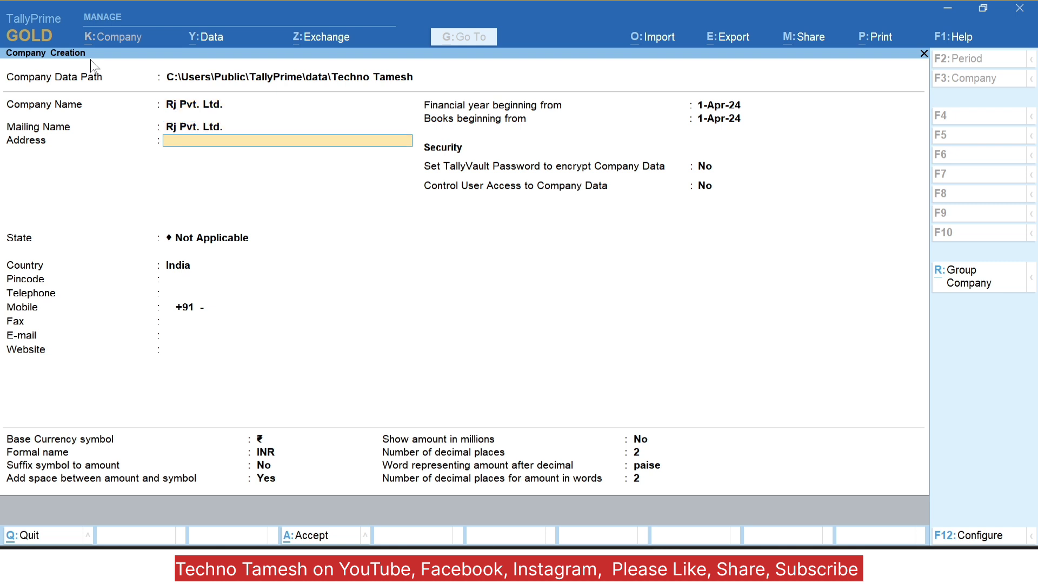
Step: Enter address 'Bsp' and state Chhattisgarh, keep the books date and leave encryption off
{"action": "type", "text": "Bsp"}
{"action": "key", "text": "Return"}
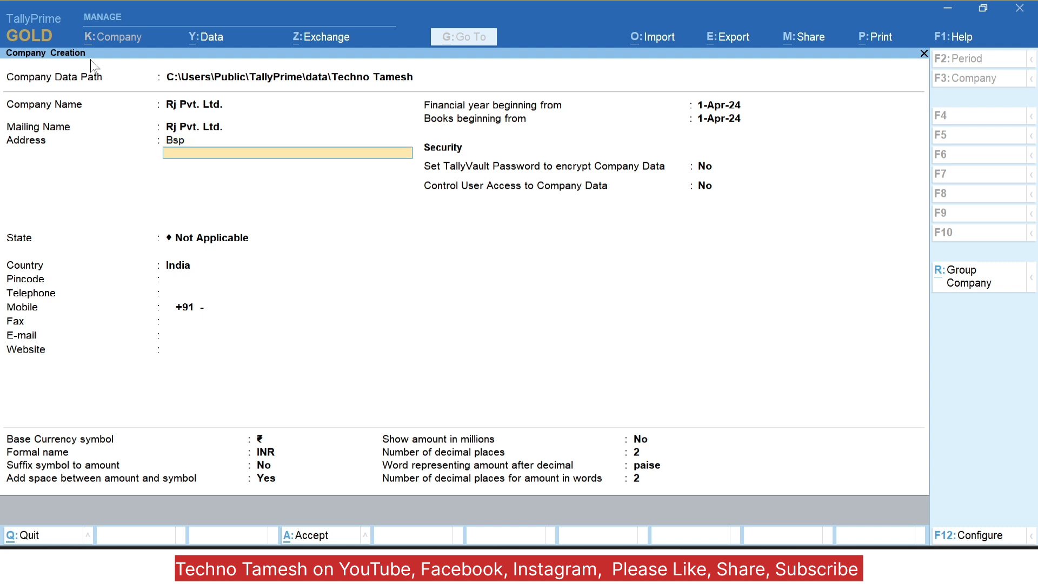
{"action": "key", "text": "Return"}
{"action": "type", "text": "Chh"}
{"action": "key", "text": "Return"}
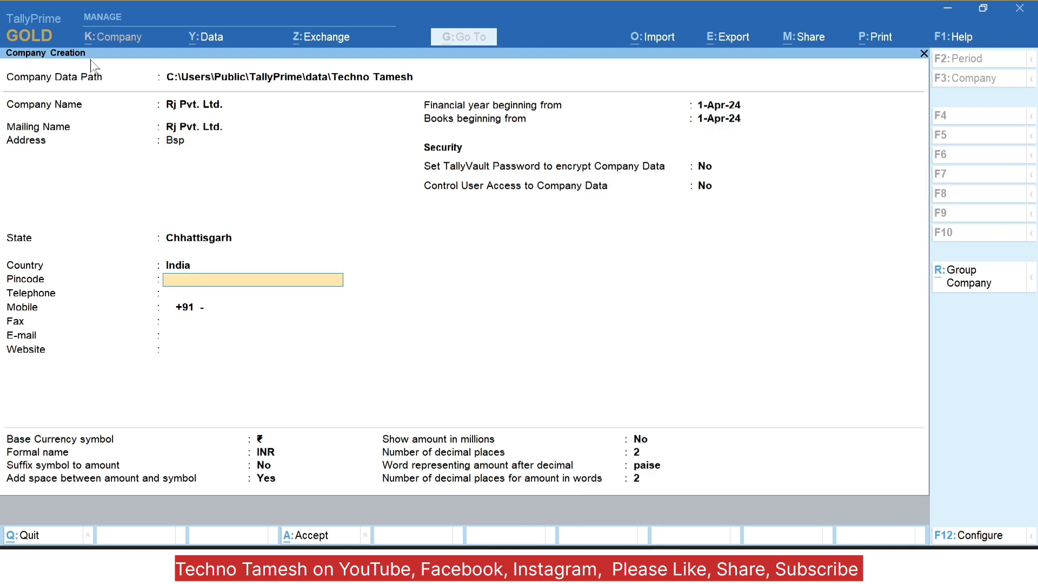
{"action": "key", "text": "Return"}
{"action": "key", "text": "Return"}
{"action": "key", "text": "Return"}
{"action": "key", "text": "Return"}
{"action": "key", "text": "Return"}
{"action": "key", "text": "Return"}
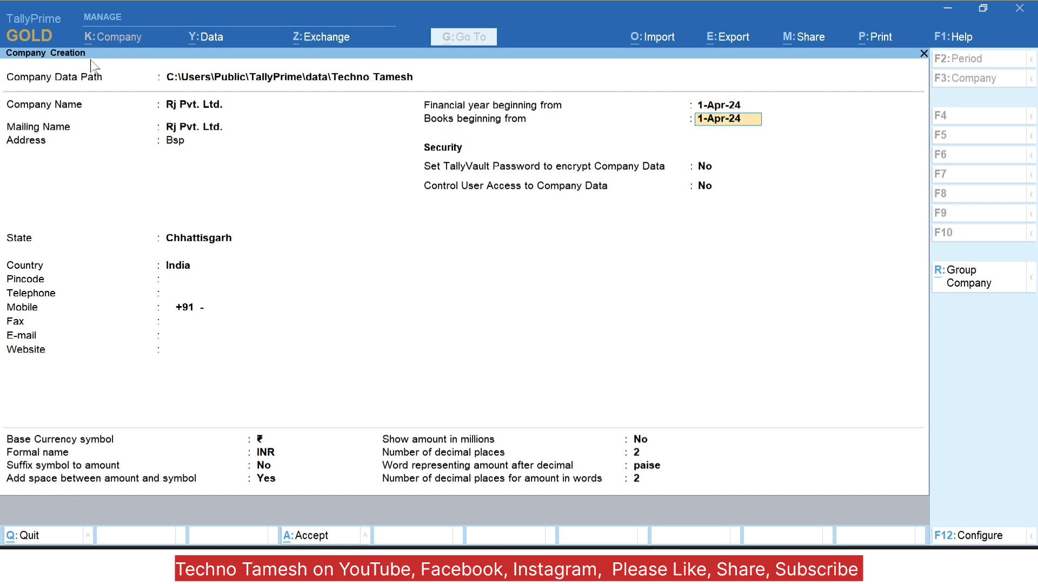
{"action": "key", "text": "Return"}
{"action": "key", "text": "Return"}
{"action": "key", "text": "Up"}
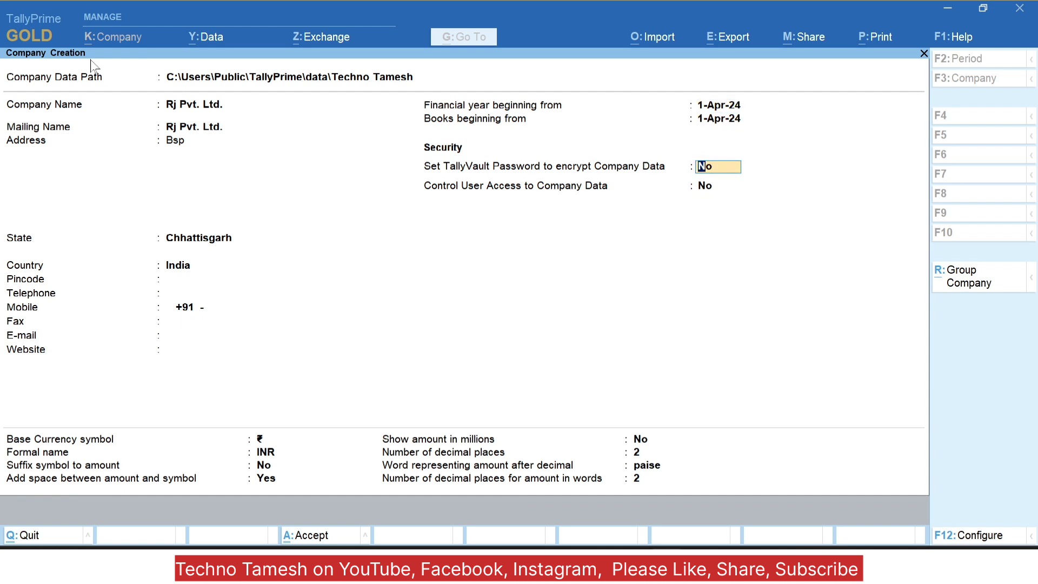
{"action": "key", "text": "Return"}
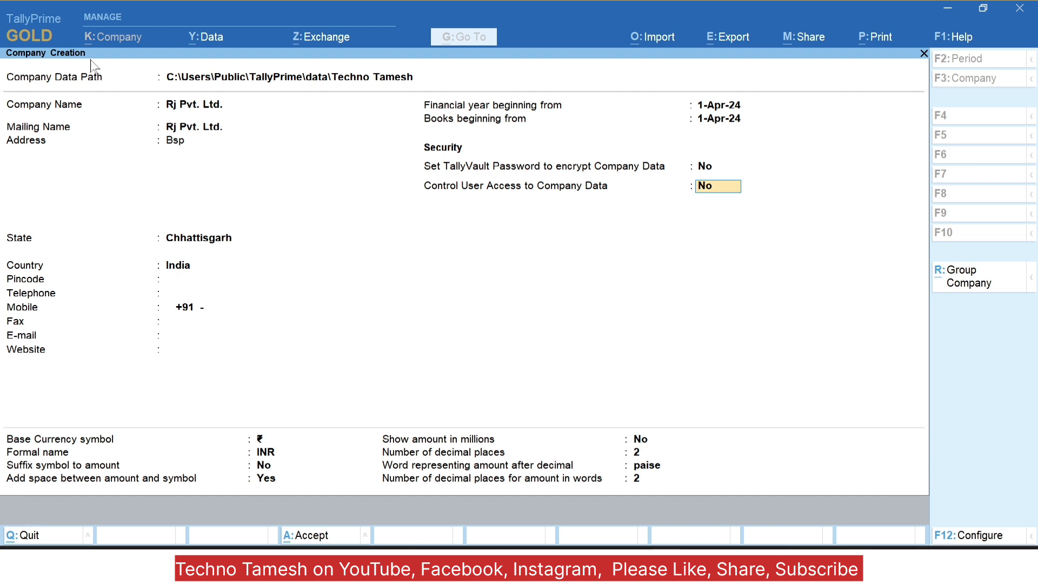
Step: Set Control User Access to Yes with username 'admin' and a confirmed administrator password
{"action": "type", "text": "y"}
{"action": "key", "text": "Return"}
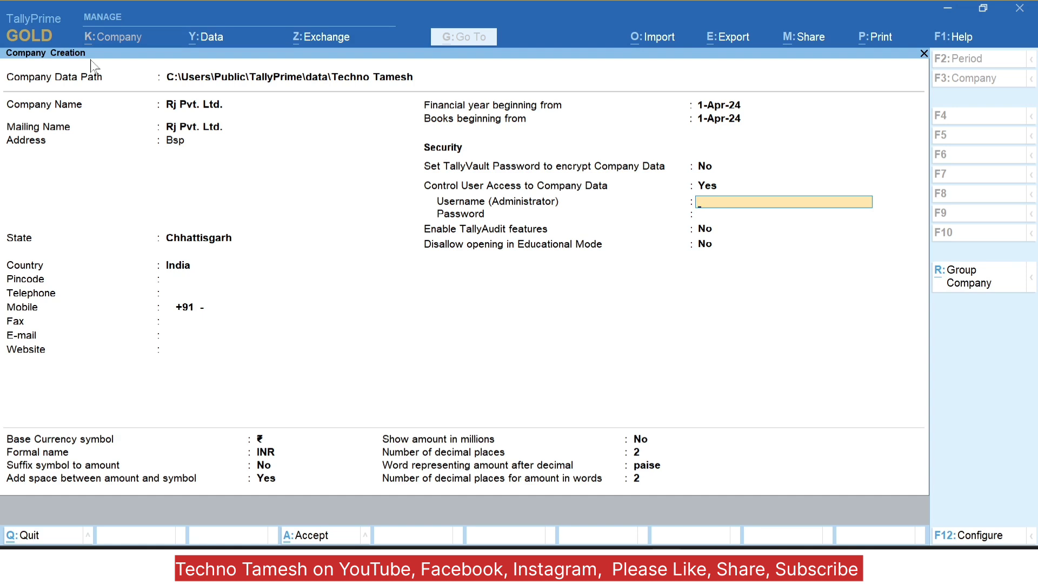
{"action": "type", "text": "admin"}
{"action": "key", "text": "Return"}
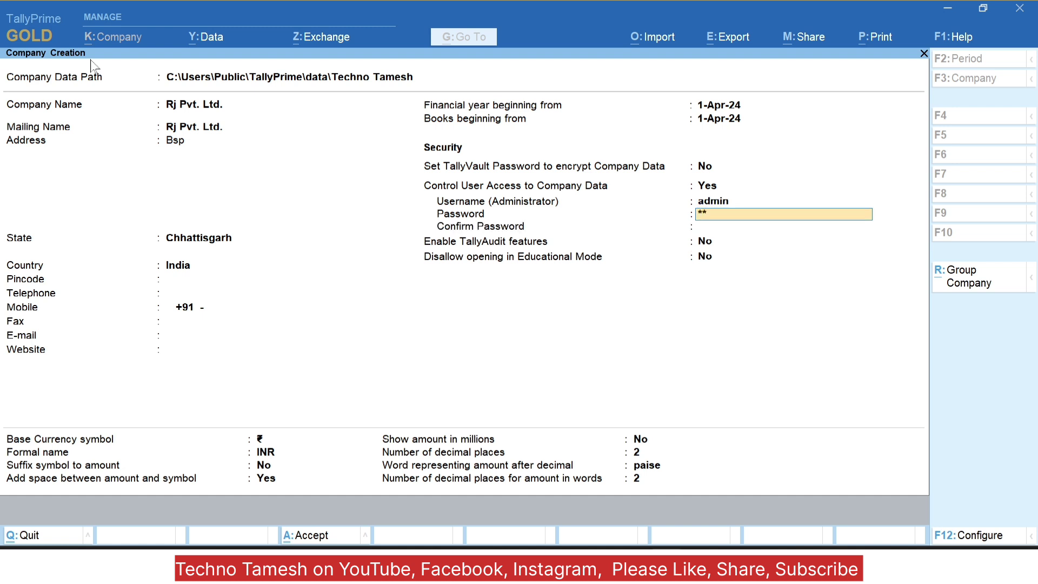
{"action": "key", "text": "Return"}
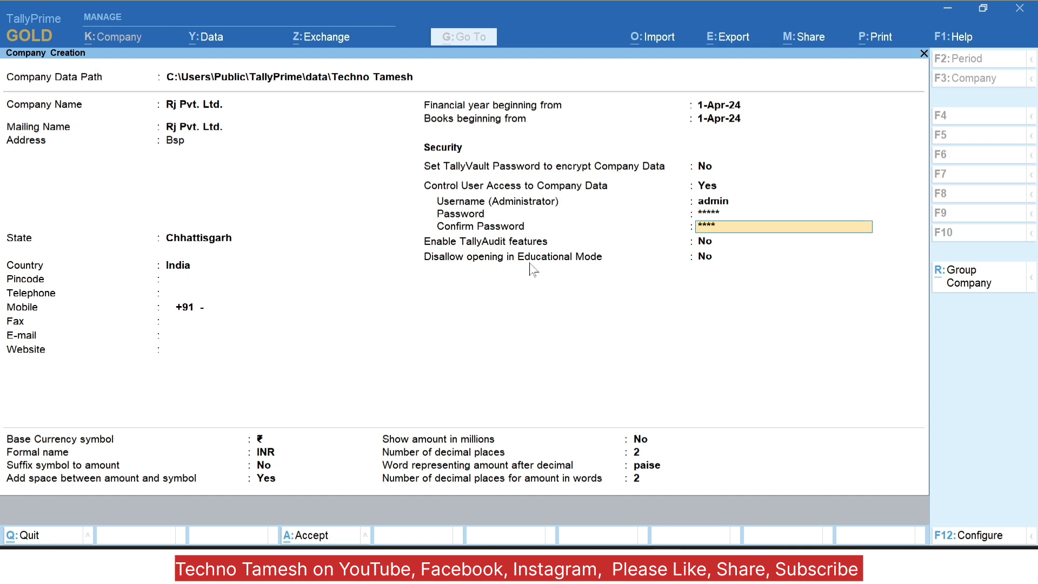
{"action": "key", "text": "Return"}
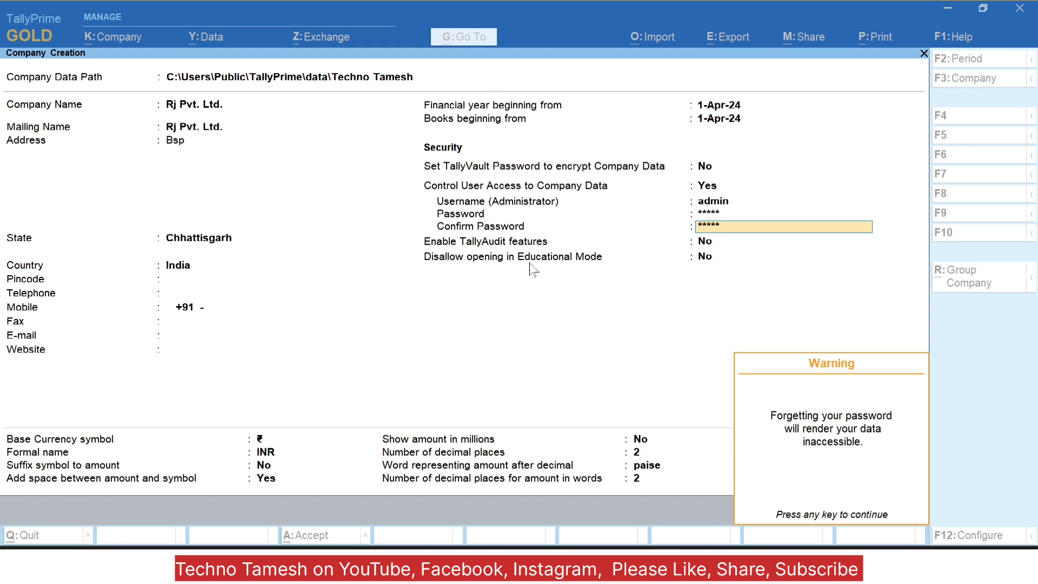
{"action": "key", "text": "Return"}
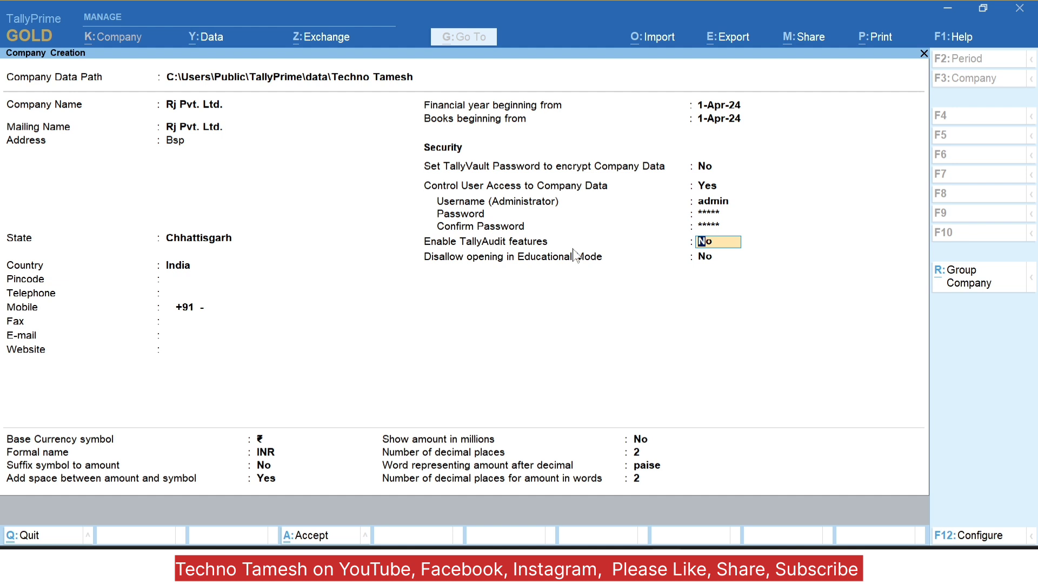
Step: Leave TallyAudit and Educational Mode at No and accept the INR base currency settings
{"action": "key", "text": "Return"}
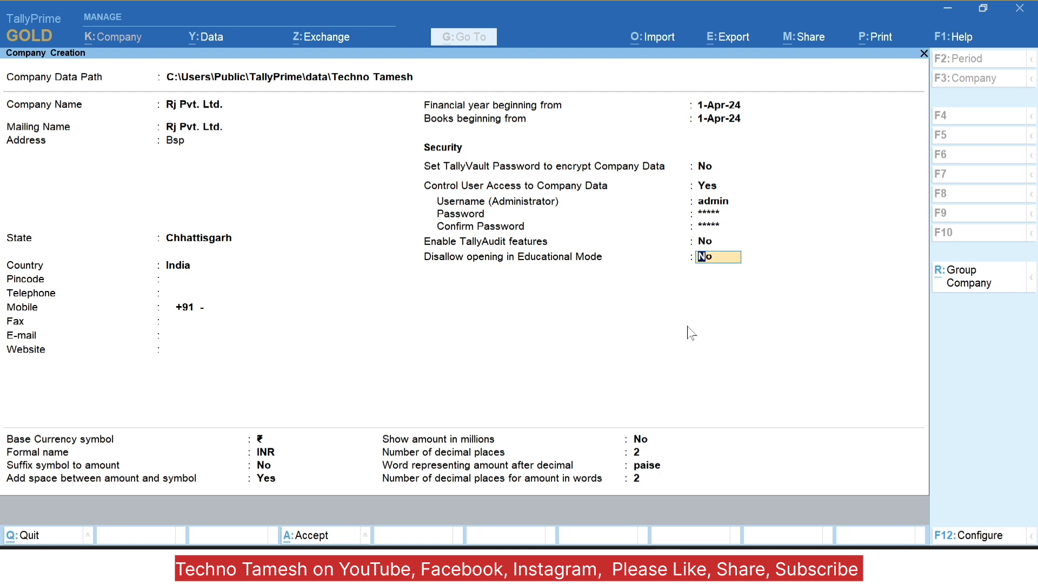
{"action": "key", "text": "Return"}
{"action": "key", "text": "Return"}
{"action": "key", "text": "Return"}
{"action": "key", "text": "Return"}
{"action": "key", "text": "Return"}
{"action": "key", "text": "Return"}
{"action": "key", "text": "Return"}
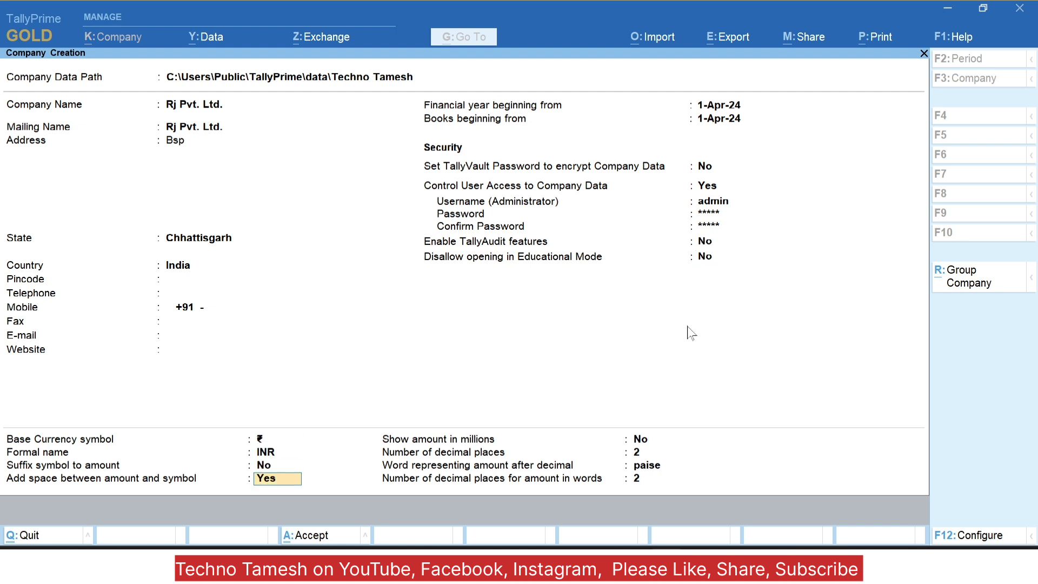
{"action": "key", "text": "Return"}
{"action": "key", "text": "Return"}
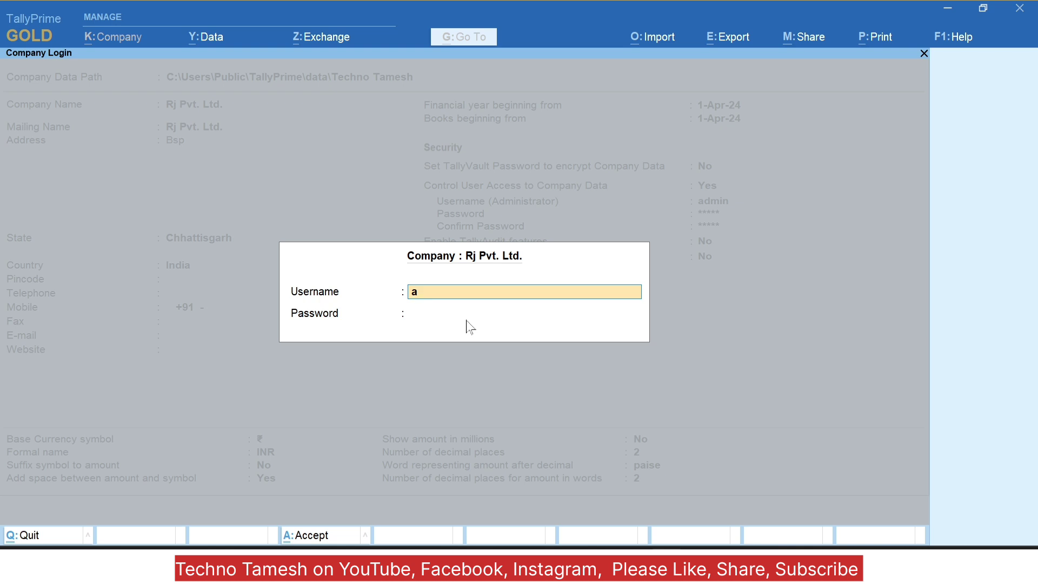
Step: Log in to Rj Pvt. Ltd. with the admin username and its password
{"action": "type", "text": "dmin"}
{"action": "key", "text": "Return"}
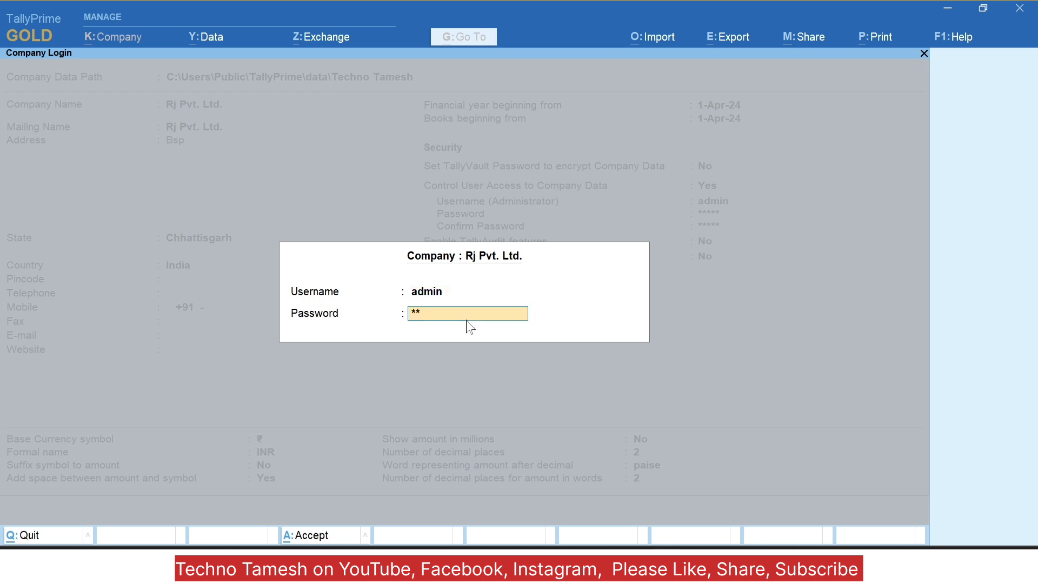
{"action": "key", "text": "Return"}
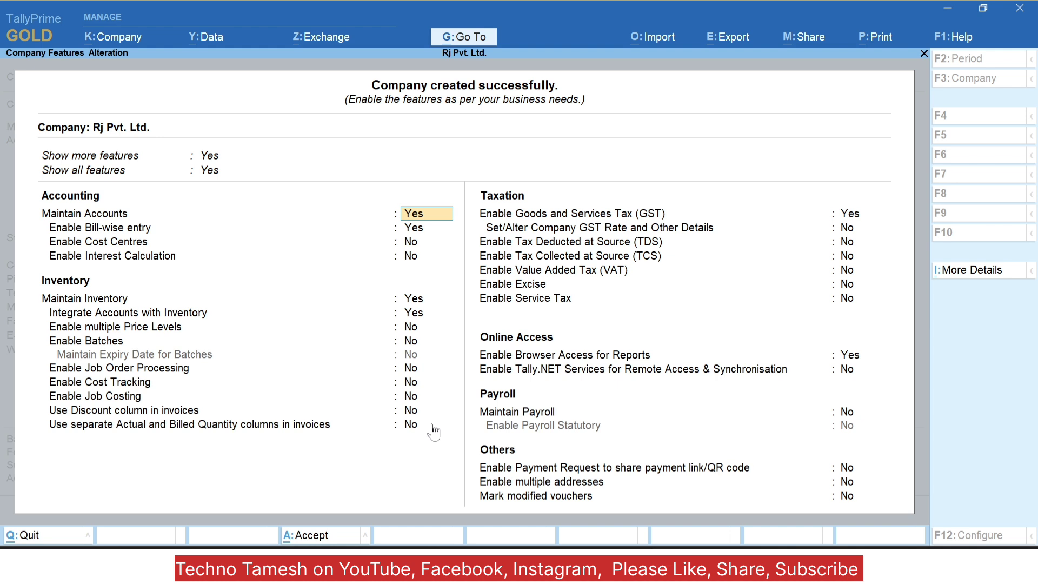
Step: Set bill-wise entry, GST and browser access to No and save the company features
{"action": "key", "text": "Return"}
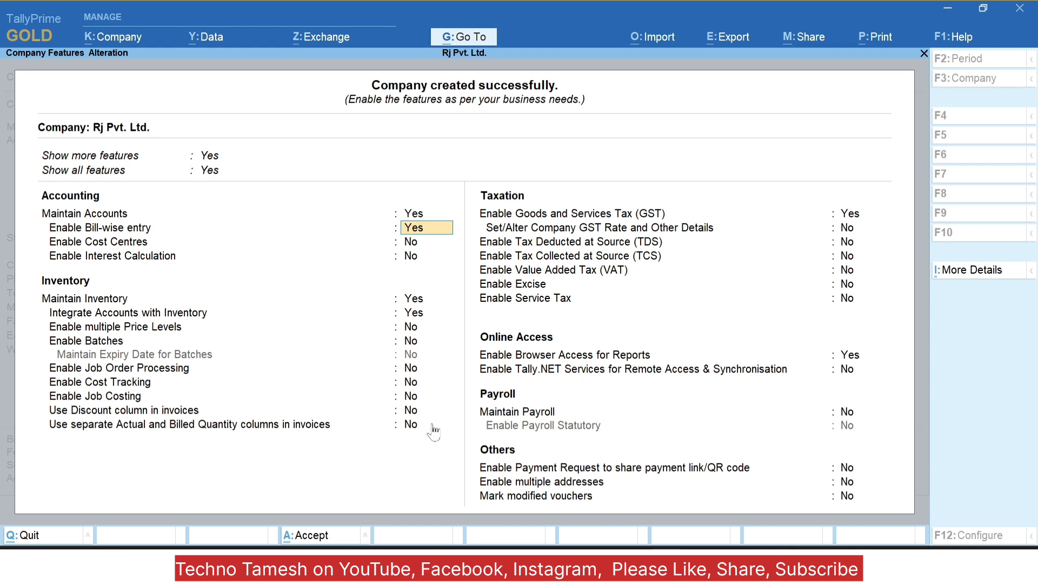
{"action": "type", "text": "n"}
{"action": "key", "text": "Return"}
{"action": "key", "text": "Return"}
{"action": "key", "text": "Return"}
{"action": "key", "text": "Return"}
{"action": "key", "text": "Return"}
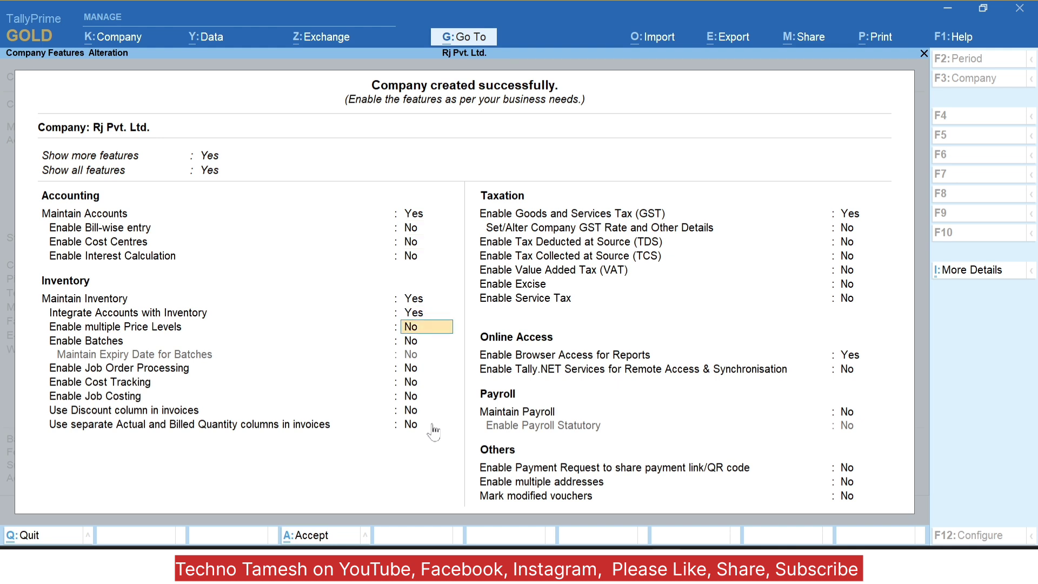
{"action": "key", "text": "Return"}
{"action": "key", "text": "Return"}
{"action": "key", "text": "Return"}
{"action": "key", "text": "Return"}
{"action": "key", "text": "Return"}
{"action": "key", "text": "Return"}
{"action": "key", "text": "Return"}
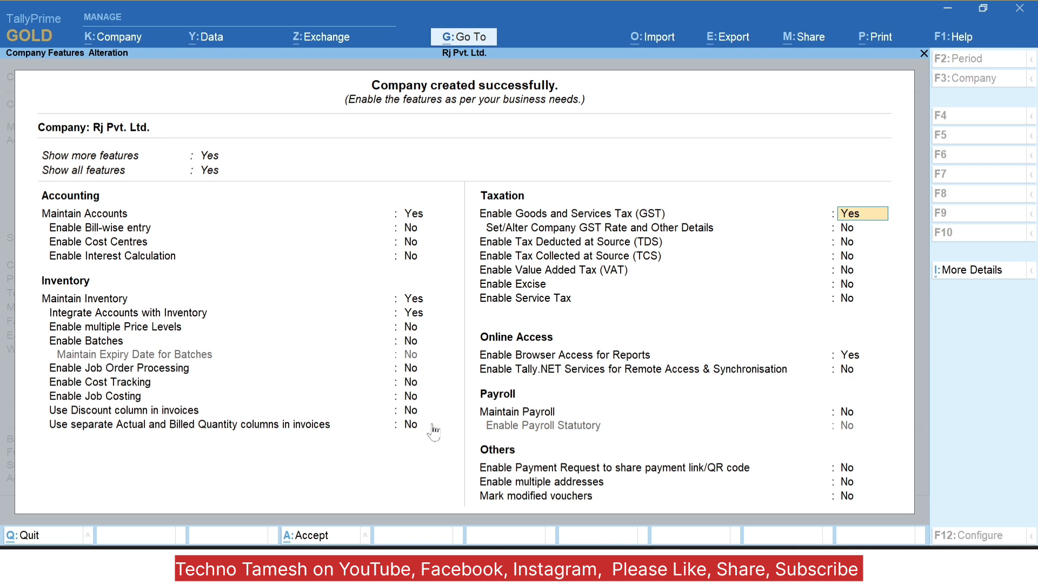
{"action": "type", "text": "n"}
{"action": "key", "text": "Return"}
{"action": "key", "text": "Return"}
{"action": "key", "text": "Return"}
{"action": "key", "text": "Return"}
{"action": "key", "text": "Return"}
{"action": "key", "text": "Return"}
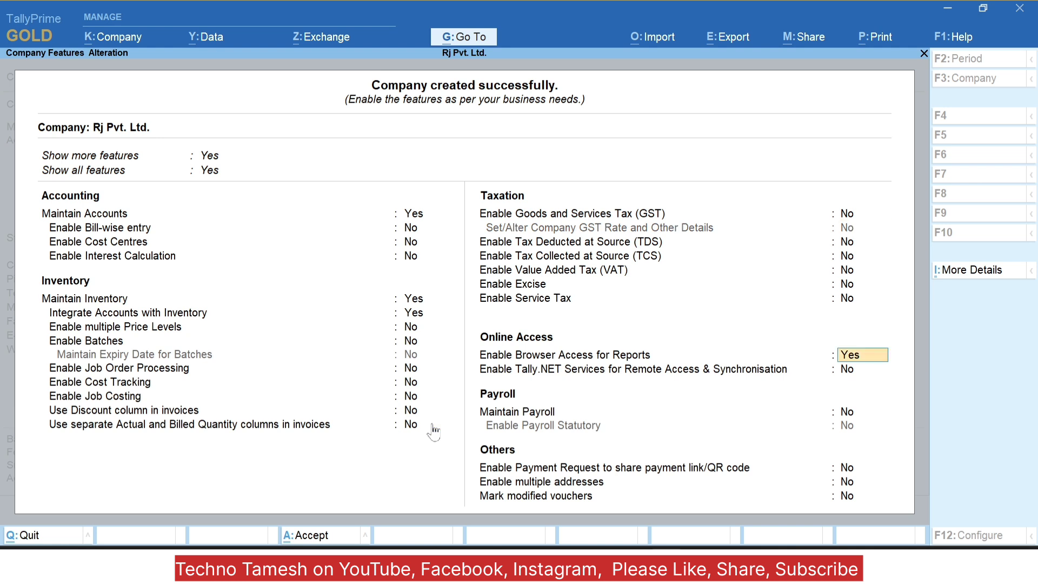
{"action": "type", "text": "n"}
{"action": "key", "text": "Return"}
{"action": "key", "text": "Return"}
{"action": "key", "text": "Return"}
{"action": "key", "text": "Return"}
{"action": "key", "text": "Return"}
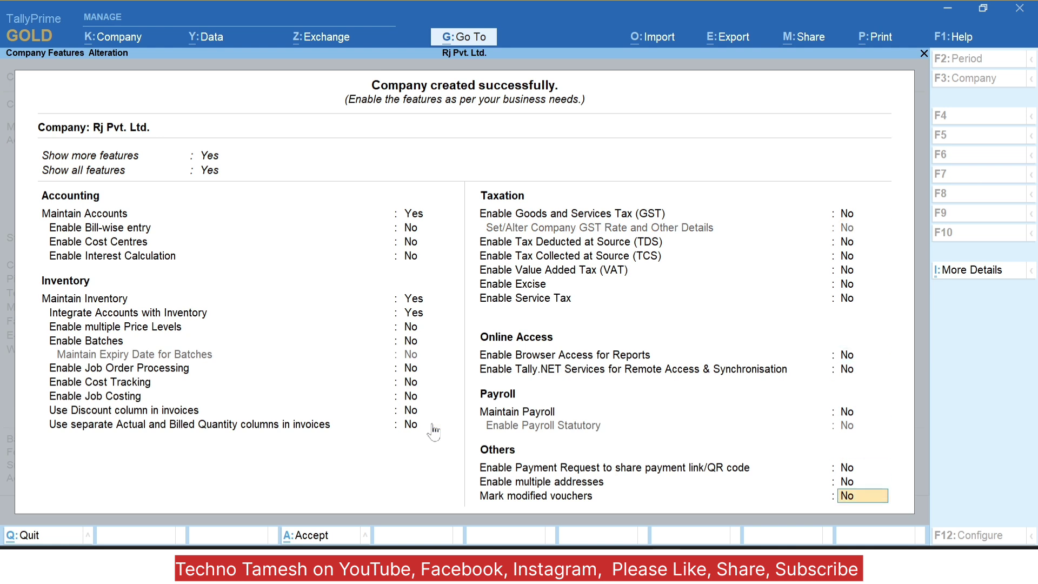
{"action": "key", "text": "Return"}
{"action": "key", "text": "Return"}
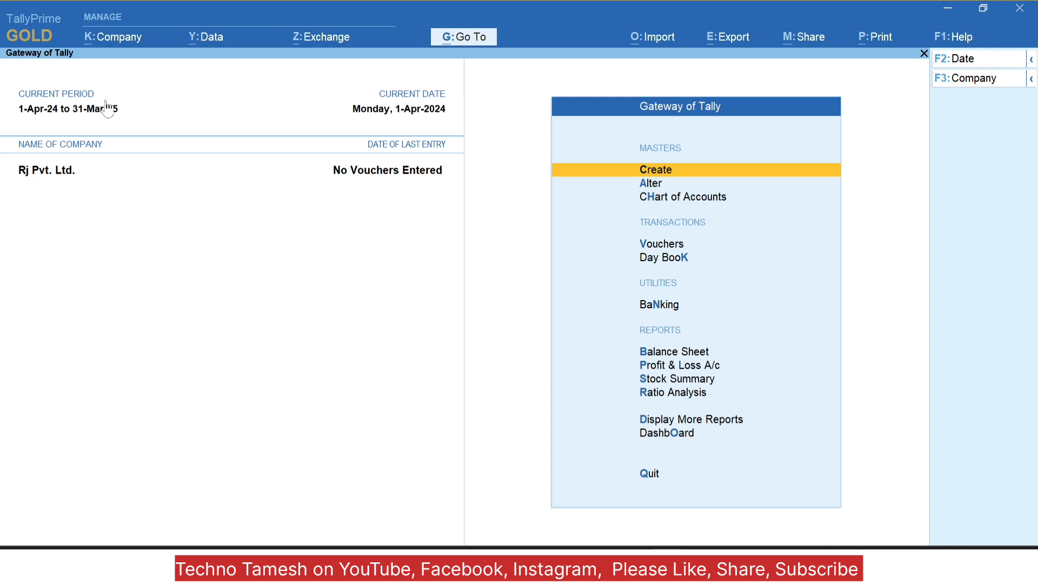
Step: Open the Company menu with Alt+K and move down to the Security entry
{"action": "key", "text": "alt+k"}
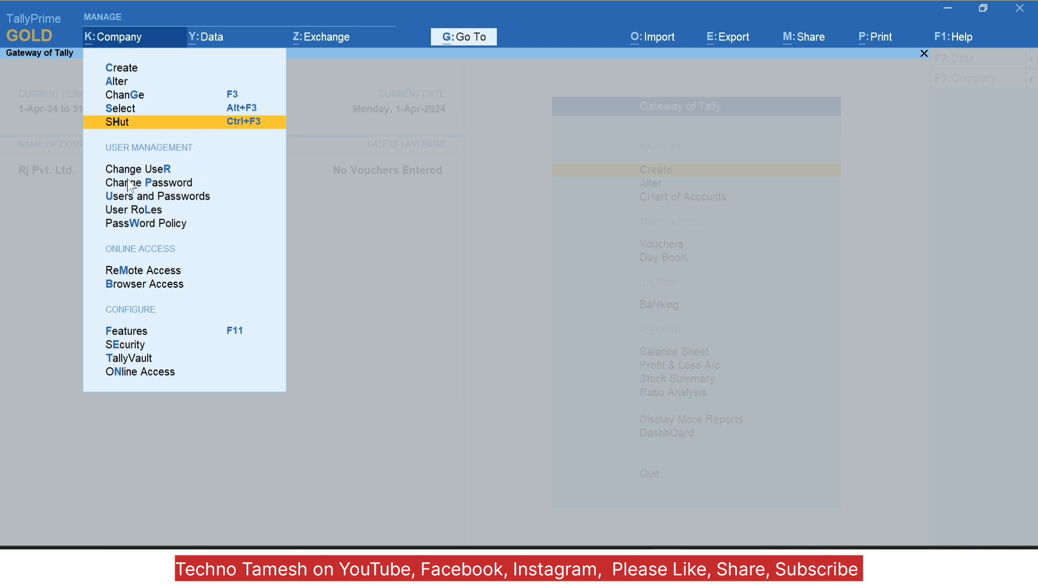
{"action": "key", "text": "Down"}
{"action": "key", "text": "Down"}
{"action": "key", "text": "Down"}
{"action": "key", "text": "Down"}
{"action": "key", "text": "Down"}
{"action": "key", "text": "Down"}
{"action": "key", "text": "Down"}
{"action": "key", "text": "Down"}
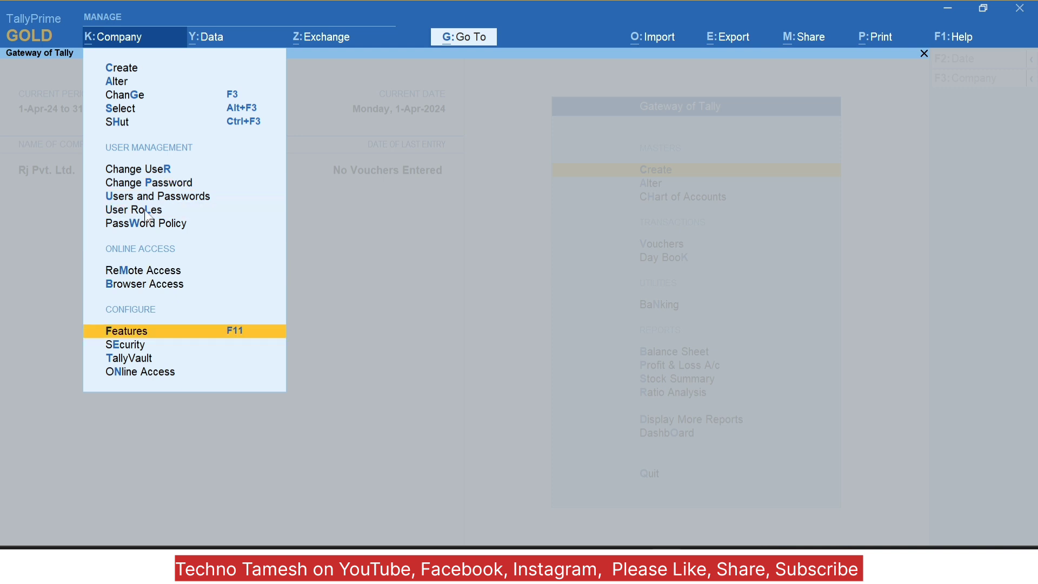
{"action": "key", "text": "Down"}
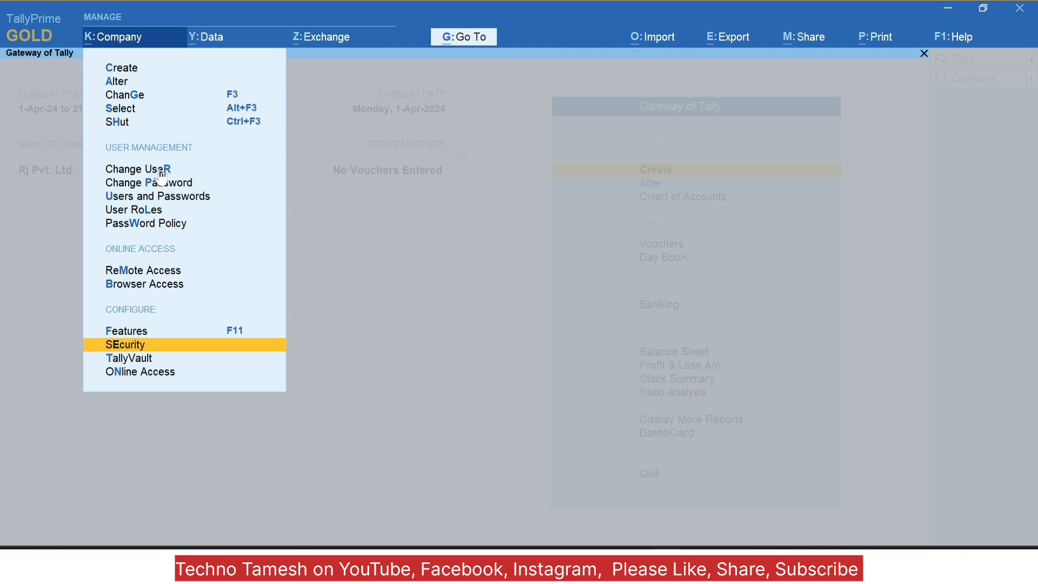
Step: Open Security, re-confirm the admin password, and save the user access settings
{"action": "left_click", "coordinate": [151, 348]}
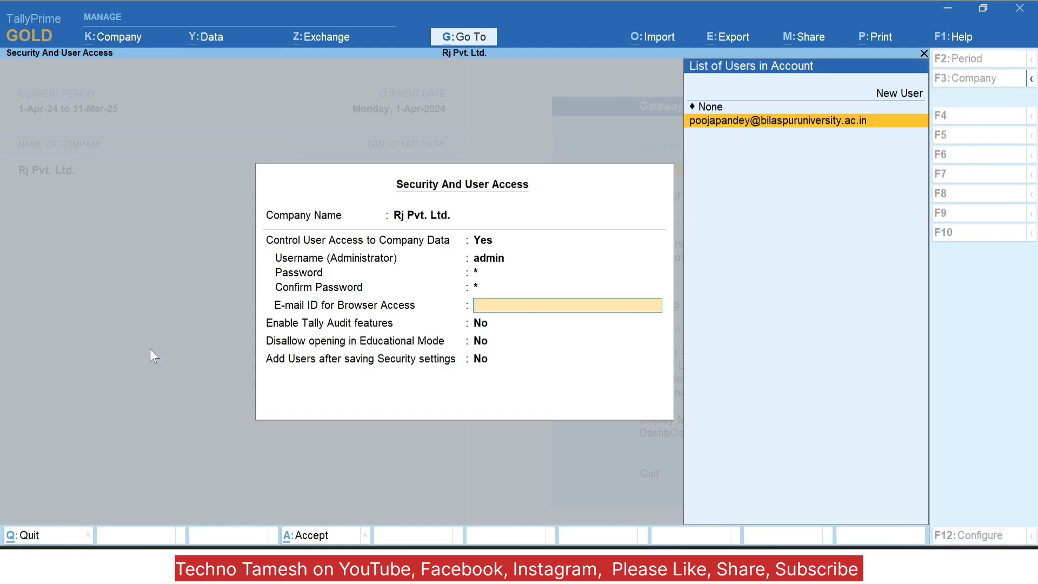
{"action": "left_click", "coordinate": [515, 285]}
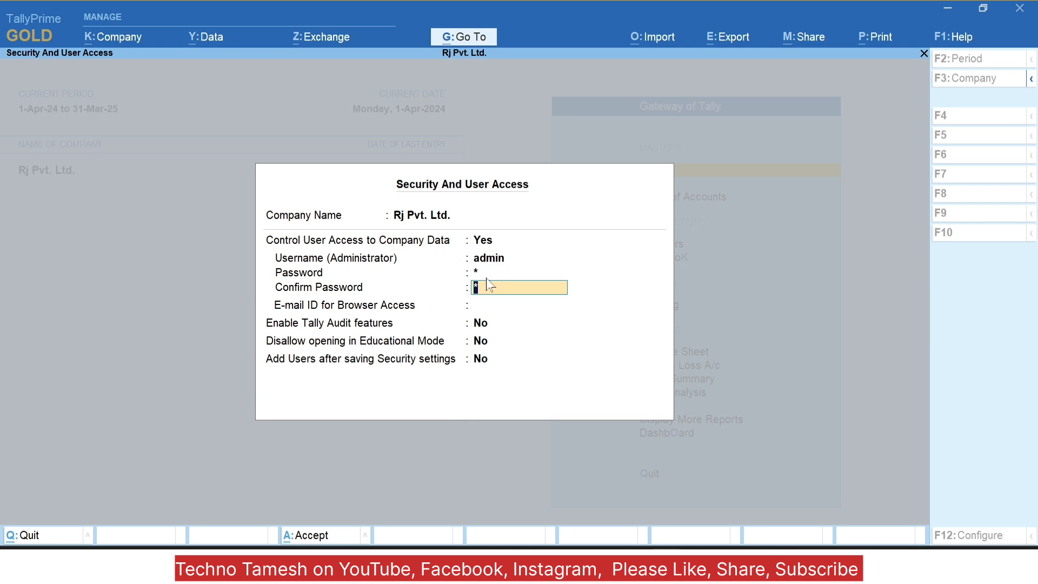
{"action": "key", "text": "Return"}
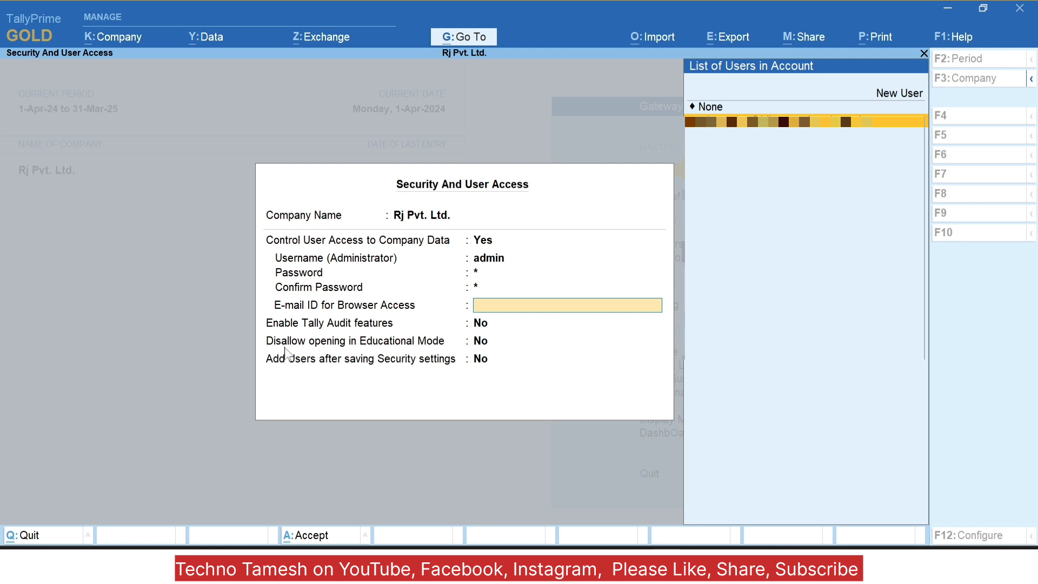
{"action": "key", "text": "Escape"}
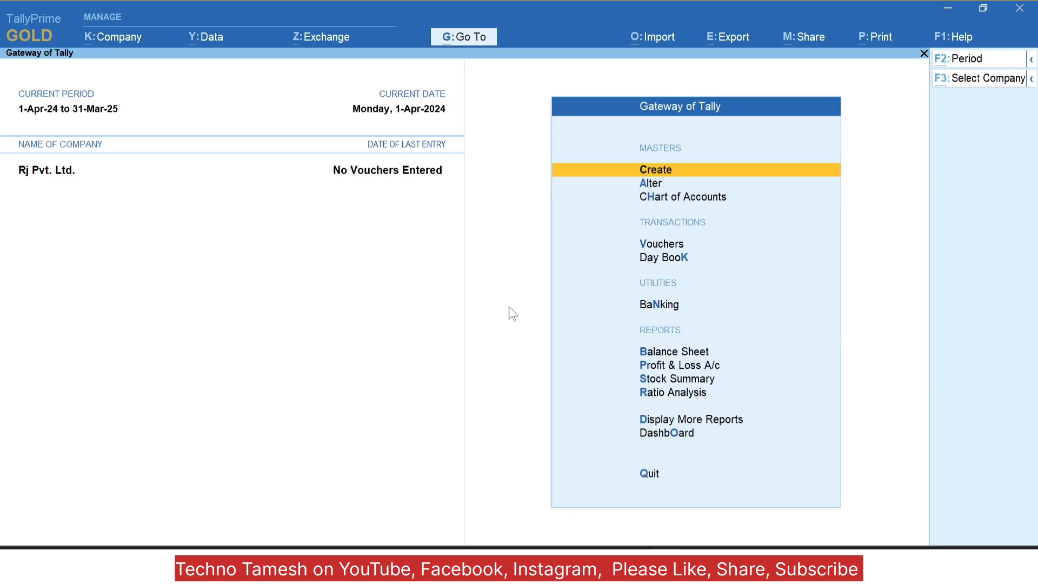
Step: Reopen the Company menu with Alt+K and move down to PassWord Policy
{"action": "key", "text": "alt+k"}
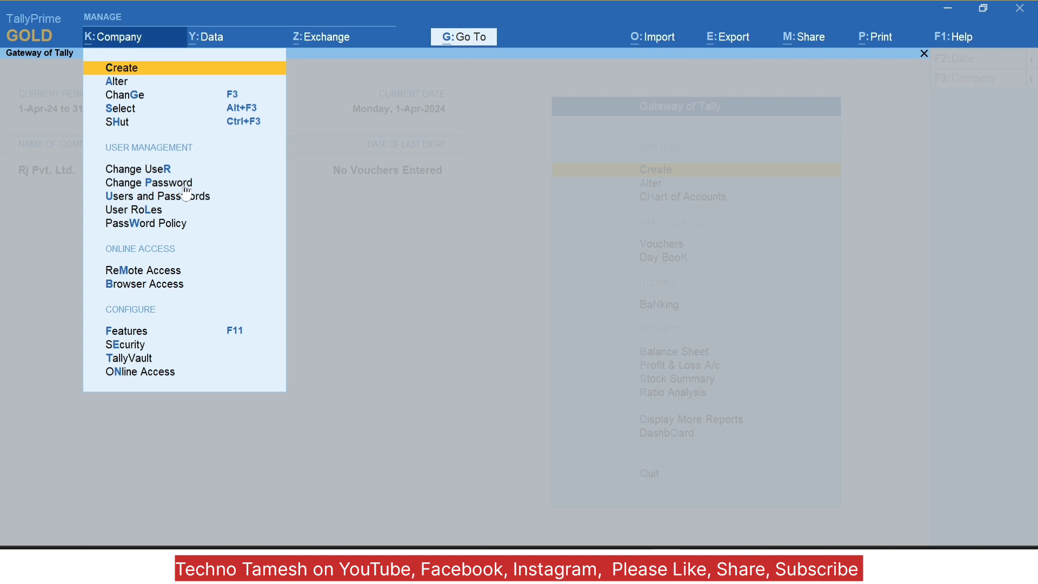
{"action": "key", "text": "Down"}
{"action": "key", "text": "Down"}
{"action": "key", "text": "Down"}
{"action": "key", "text": "Down"}
{"action": "key", "text": "Down"}
{"action": "key", "text": "Down"}
{"action": "key", "text": "Down"}
{"action": "key", "text": "Down"}
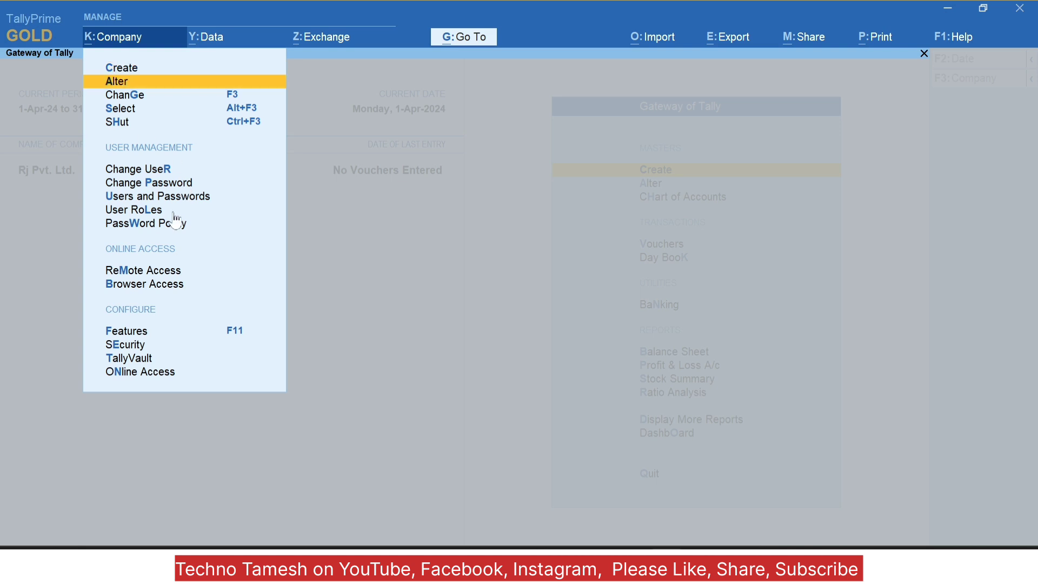
{"action": "key", "text": "Down"}
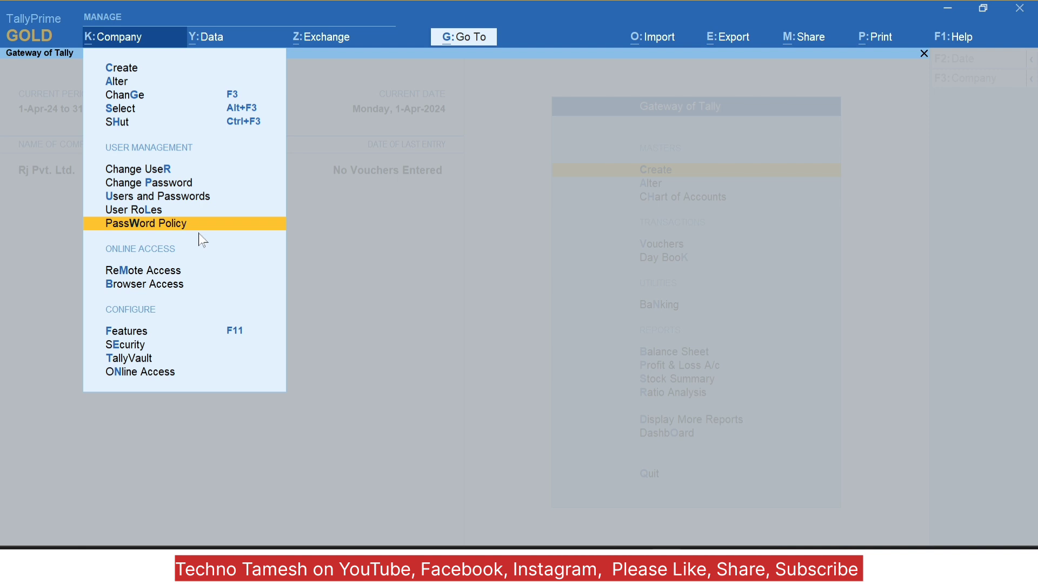
Step: Open the Password Policy screen and set Activate password policy to Yes
{"action": "left_click", "coordinate": [199, 232]}
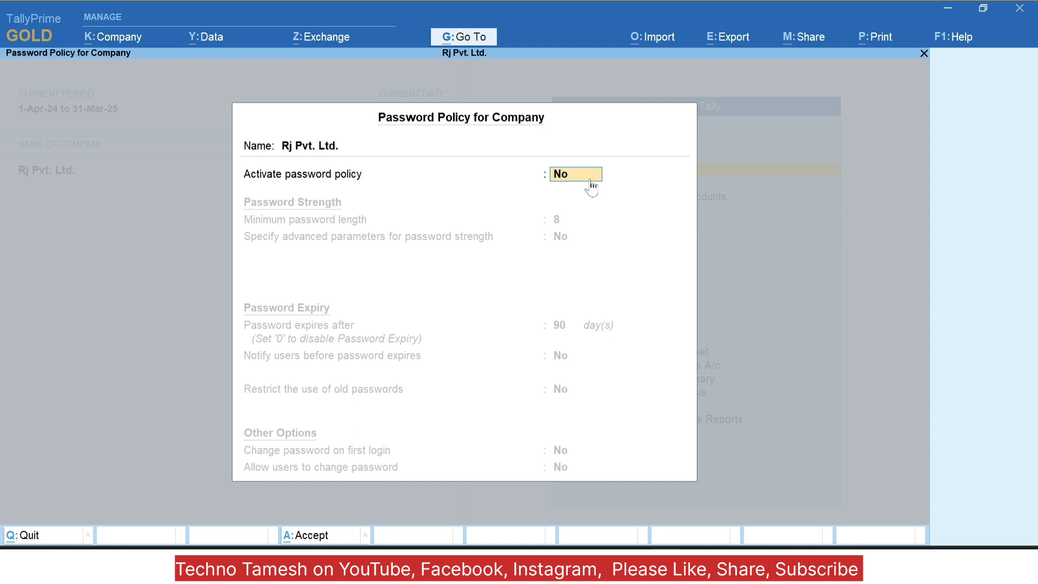
{"action": "type", "text": "y"}
{"action": "key", "text": "Return"}
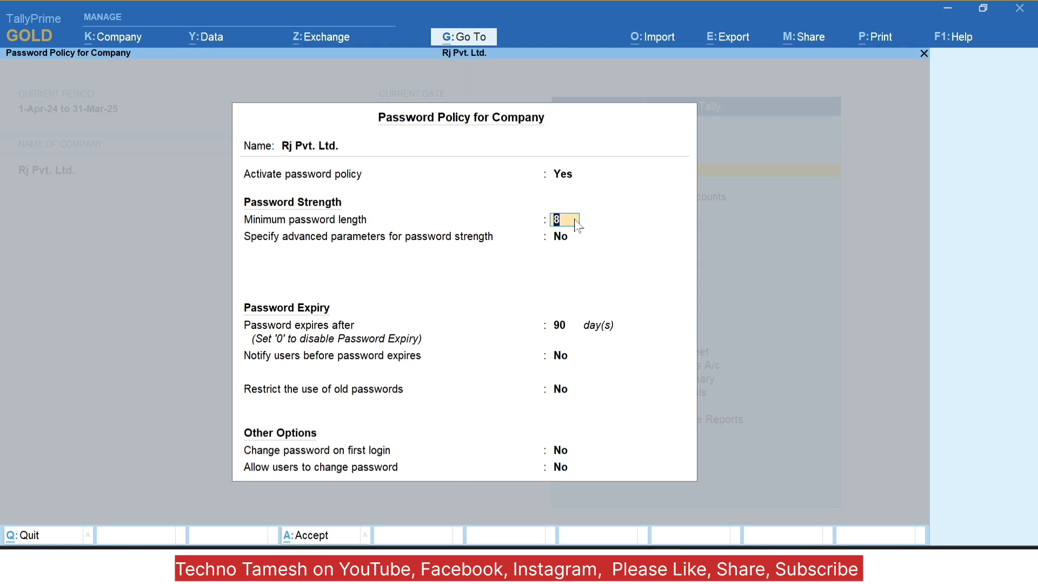
Step: Keep minimum length 8 and require at least 4 alphabetic, 2 numeric and 2 special characters
{"action": "key", "text": "Return"}
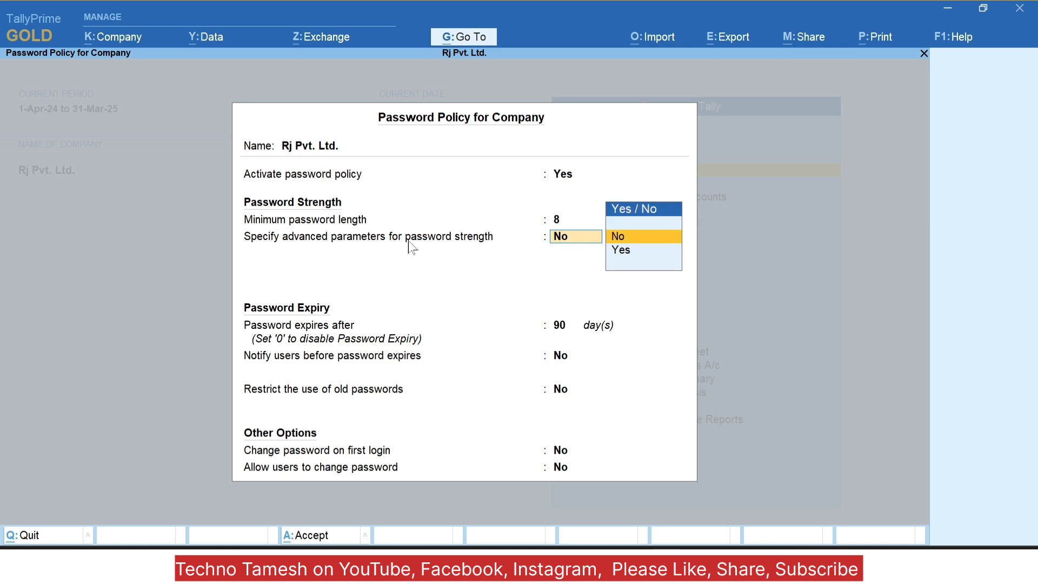
{"action": "key", "text": "Down"}
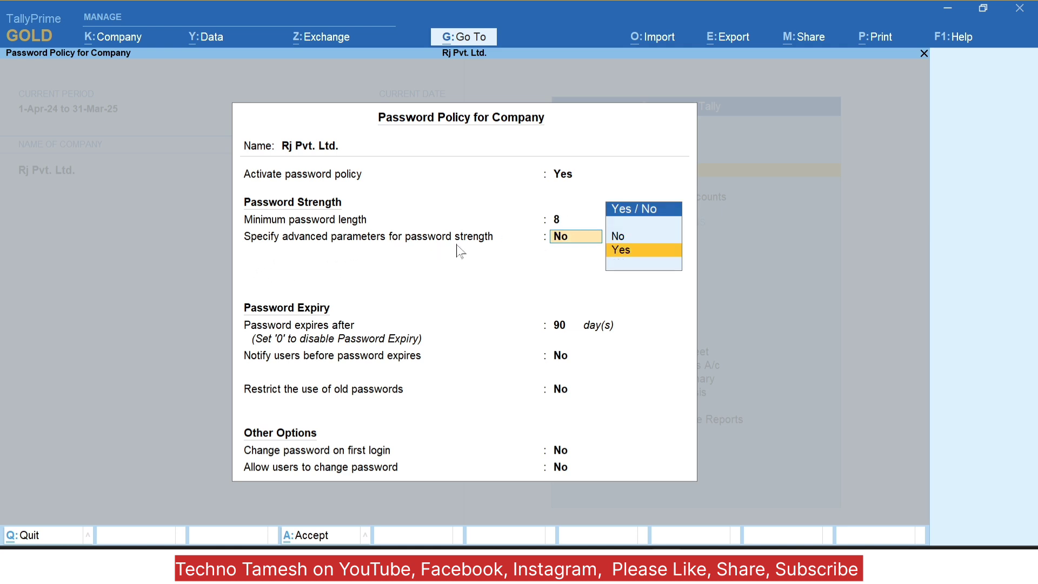
{"action": "key", "text": "Return"}
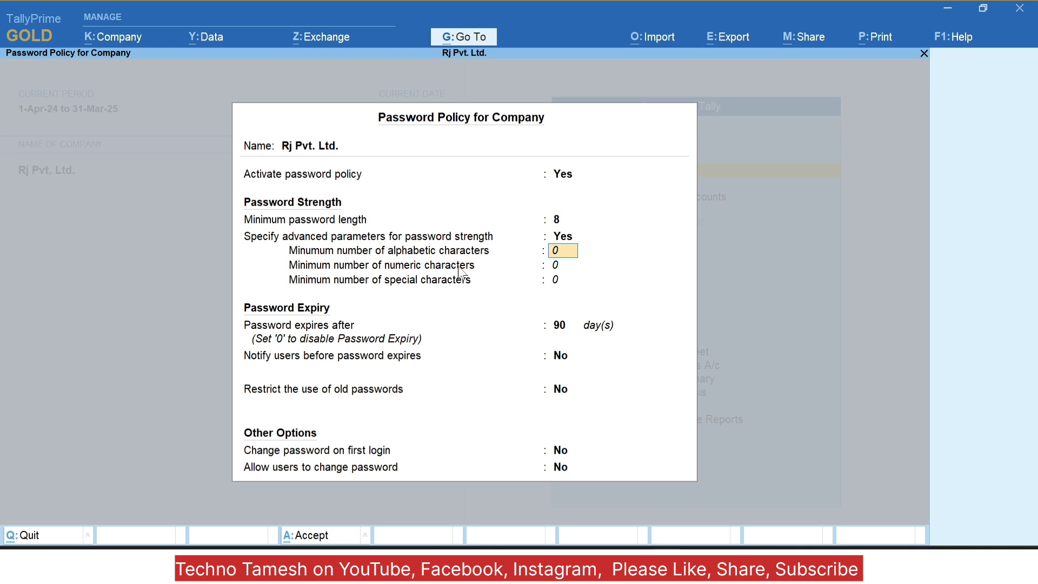
{"action": "type", "text": "2"}
{"action": "key", "text": "Return"}
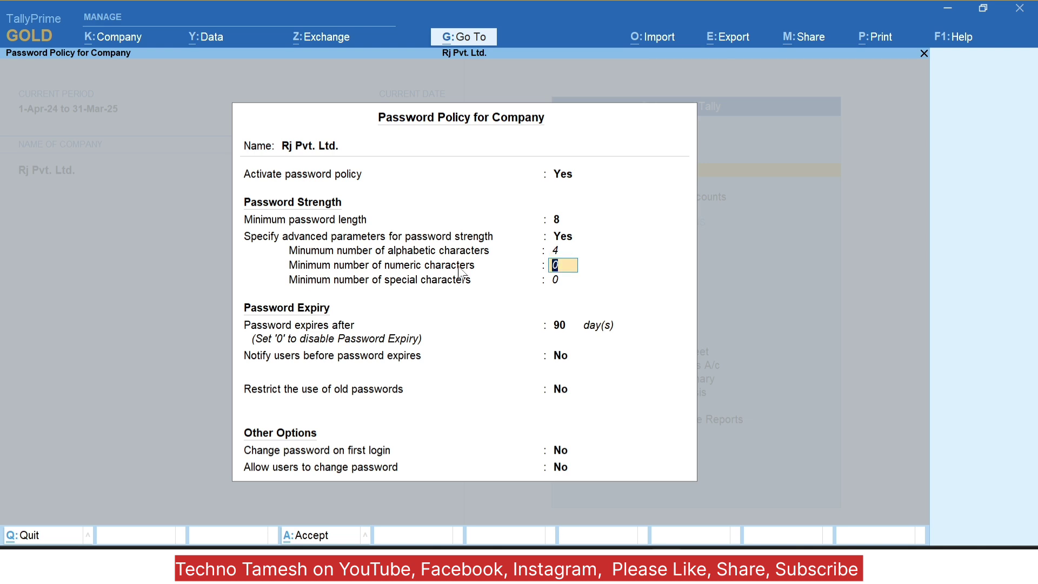
{"action": "type", "text": "2"}
{"action": "key", "text": "Return"}
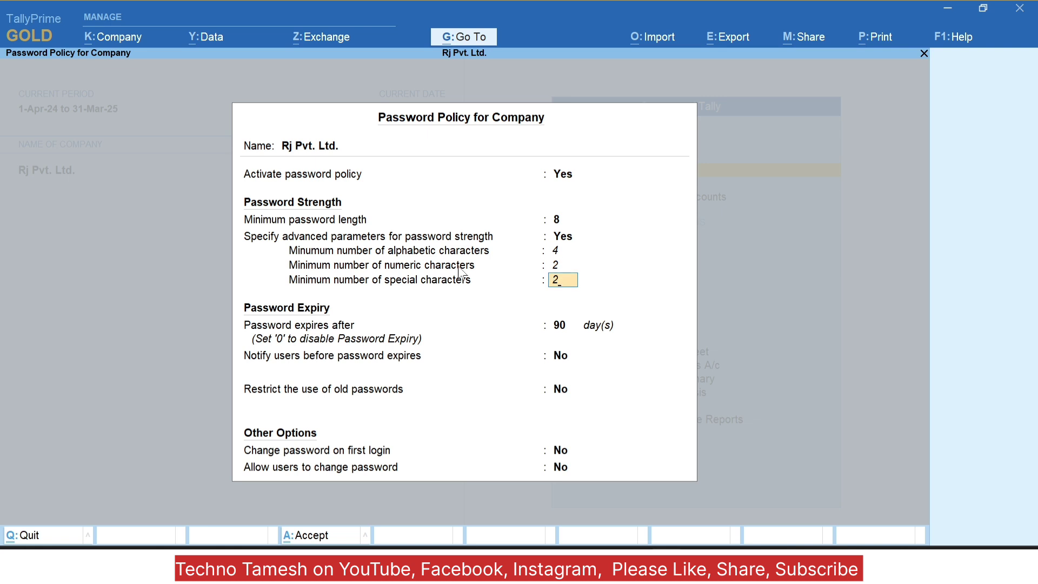
{"action": "type", "text": "2"}
{"action": "key", "text": "Return"}
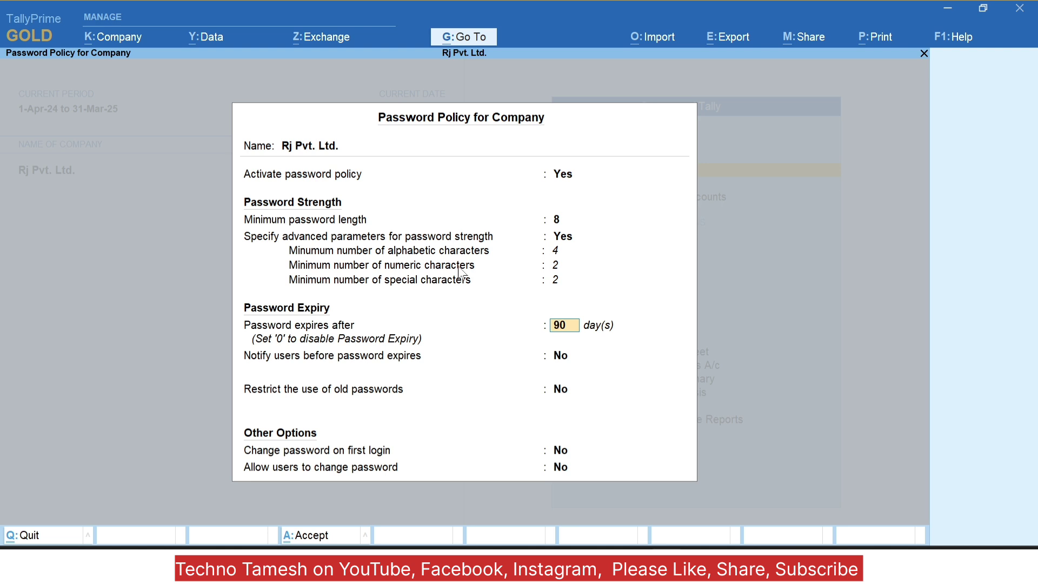
Step: Keep the 90-day password expiry and notify users 1 day before expiry
{"action": "key", "text": "Return"}
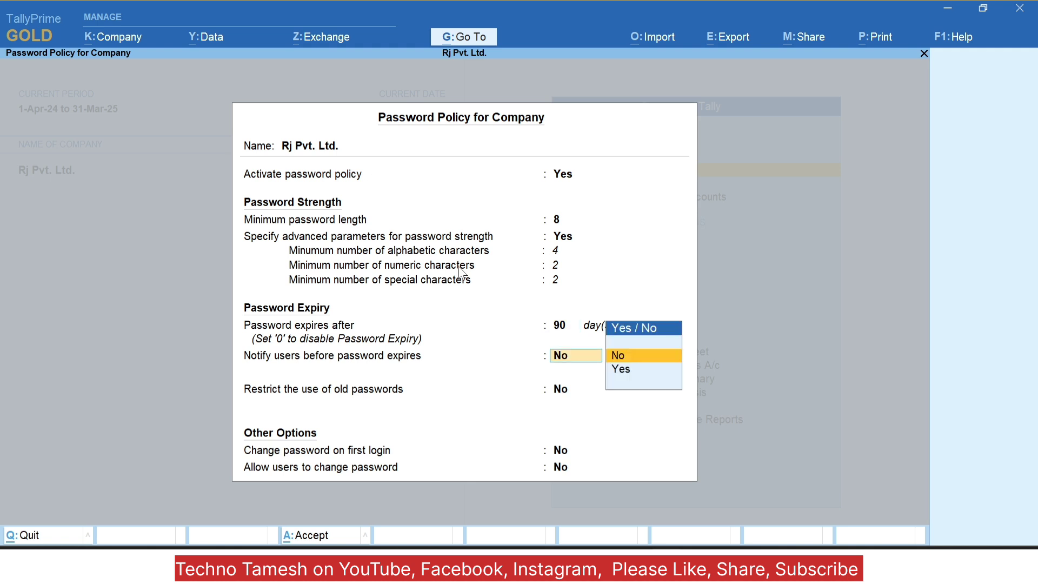
{"action": "key", "text": "BackSpace"}
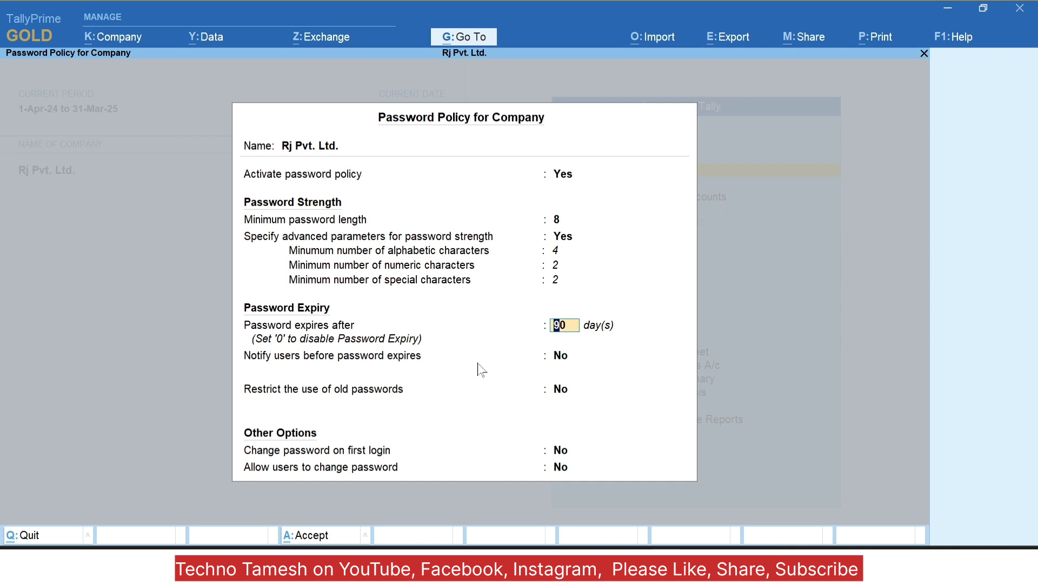
{"action": "key", "text": "Return"}
{"action": "key", "text": "Down"}
{"action": "key", "text": "Return"}
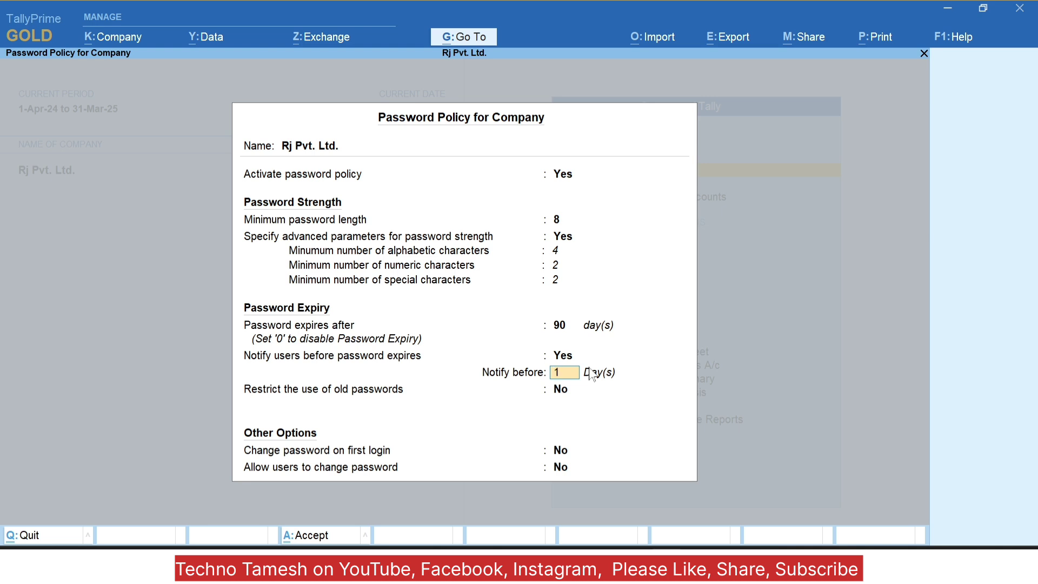
{"action": "key", "text": "Return"}
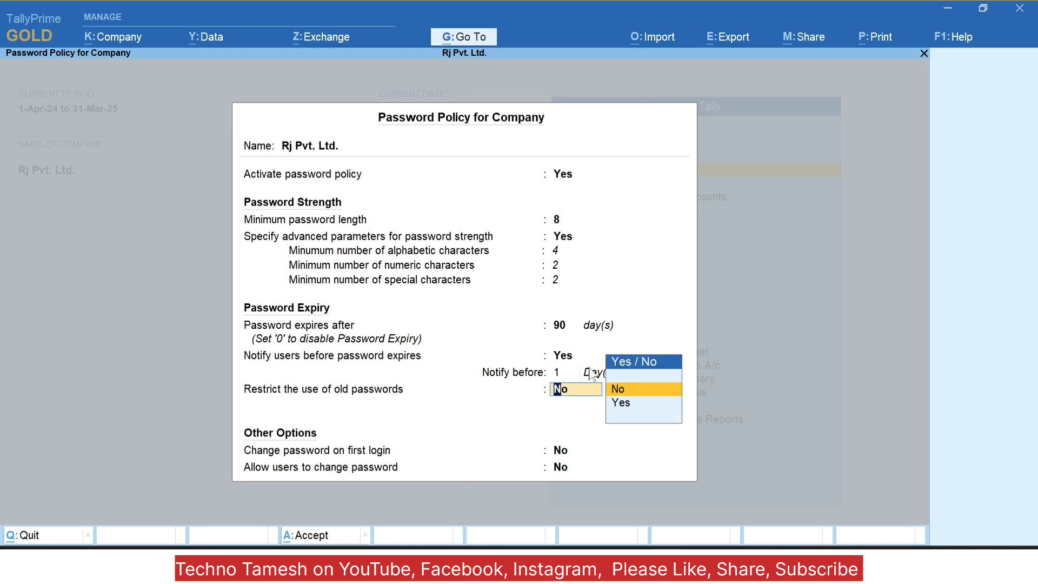
Step: Set Restrict the use of old passwords to Yes
{"action": "key", "text": "Down"}
{"action": "key", "text": "Return"}
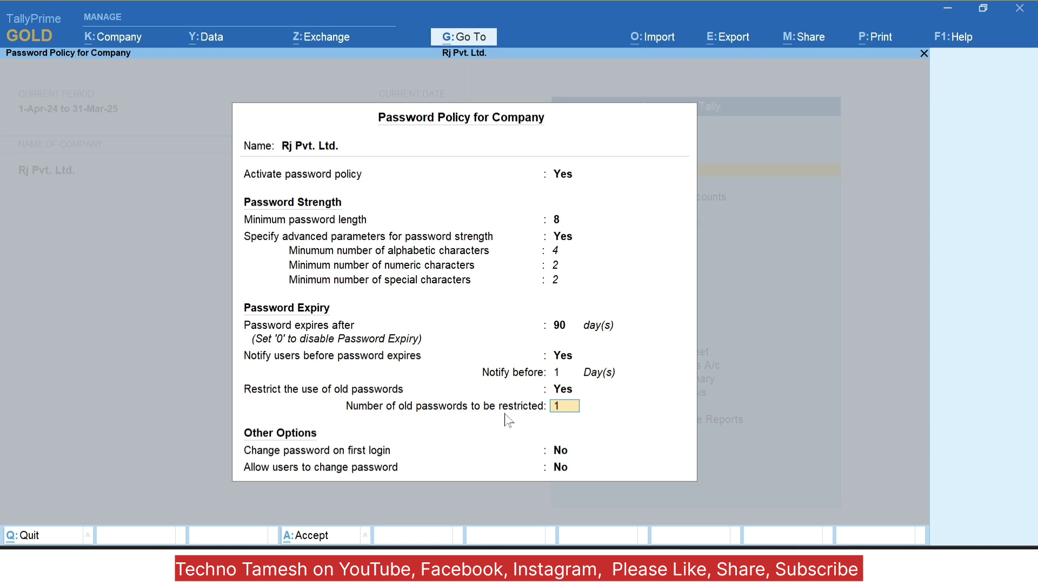
Step: Keep 1 restricted old password, require a password change at first login, and disallow users changing passwords
{"action": "key", "text": "Return"}
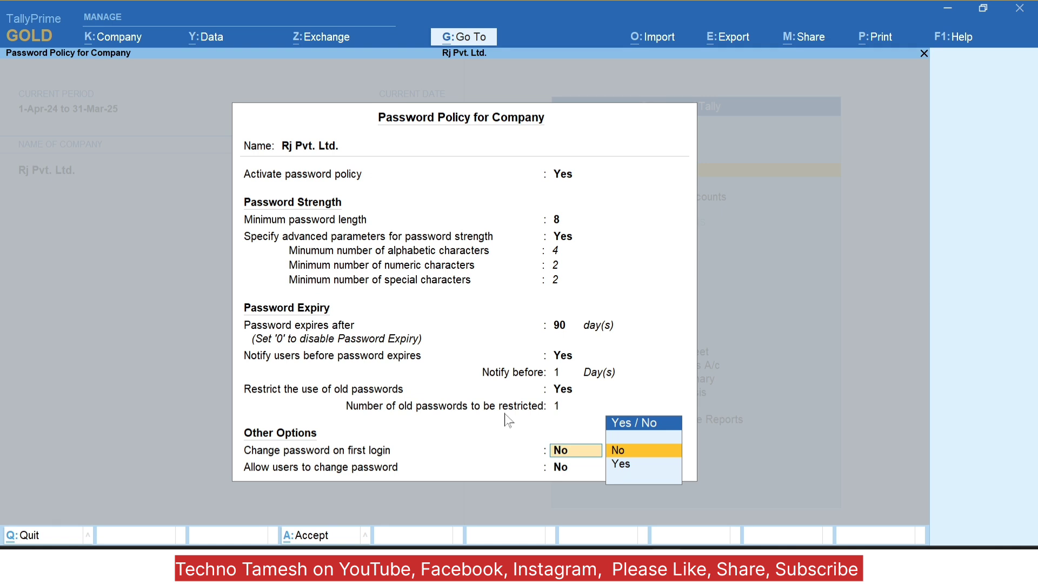
{"action": "key", "text": "Down"}
{"action": "key", "text": "Return"}
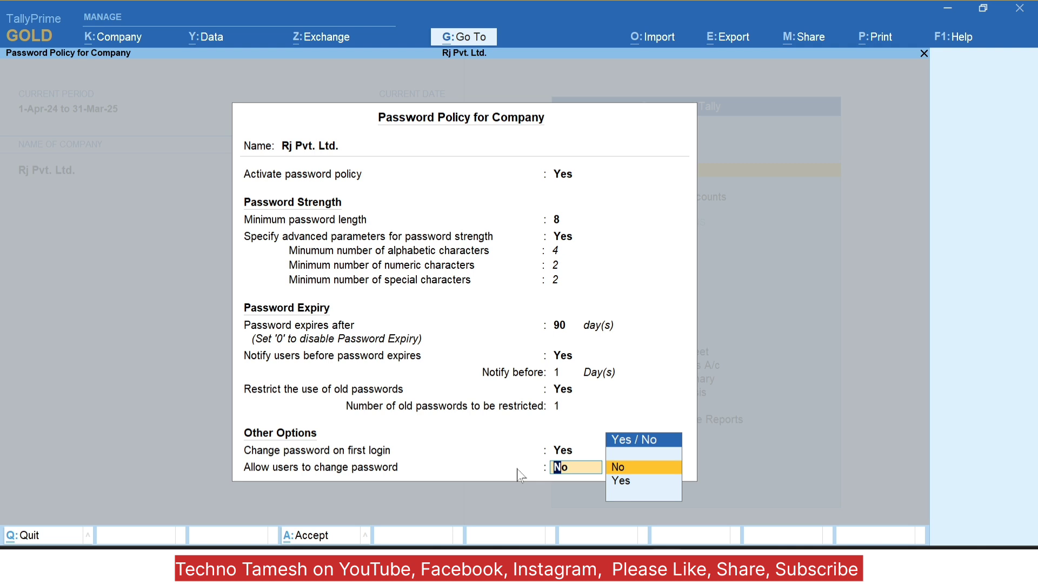
{"action": "key", "text": "Down"}
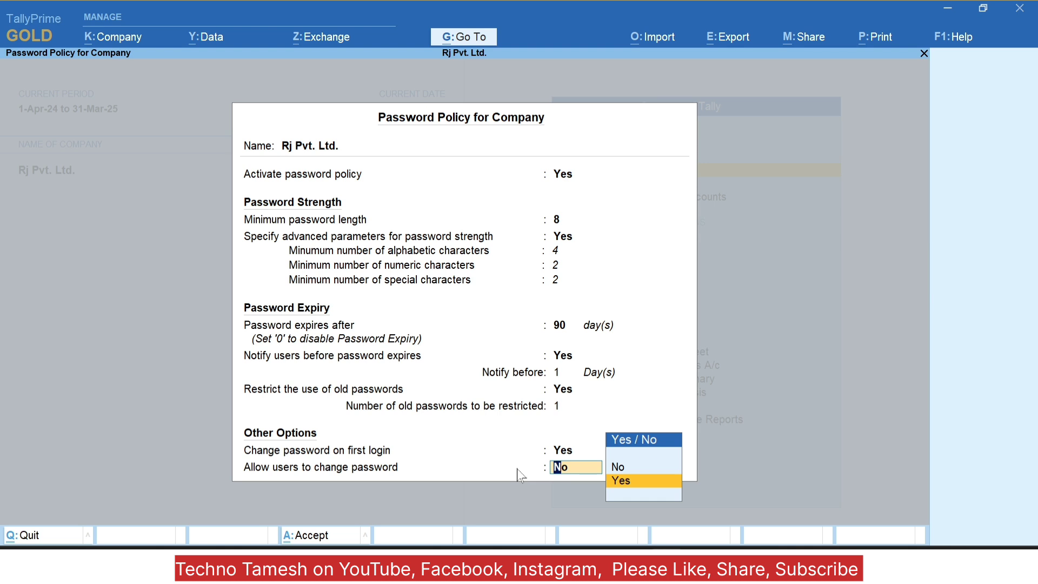
{"action": "key", "text": "Up"}
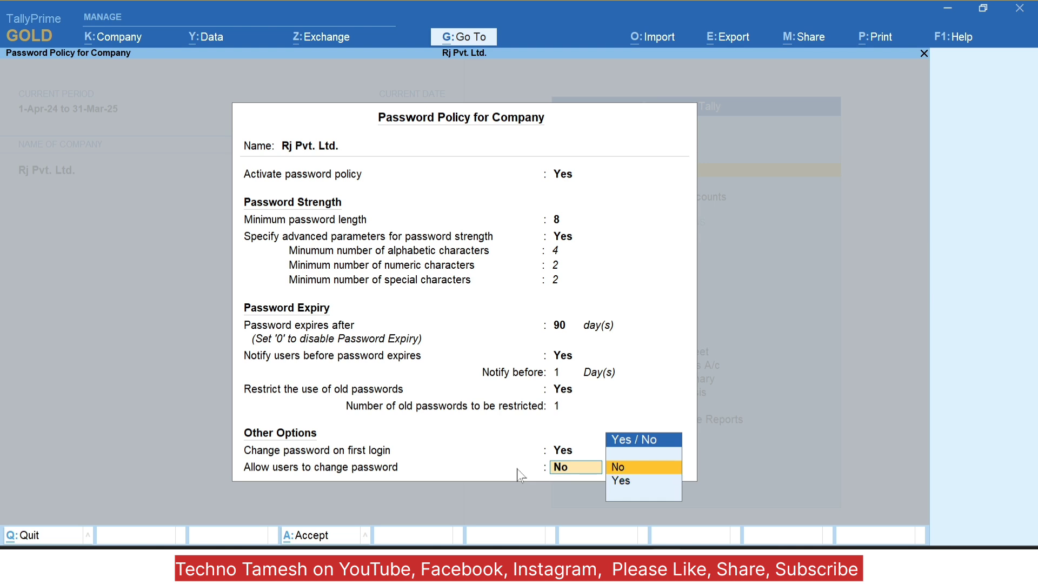
{"action": "key", "text": "Return"}
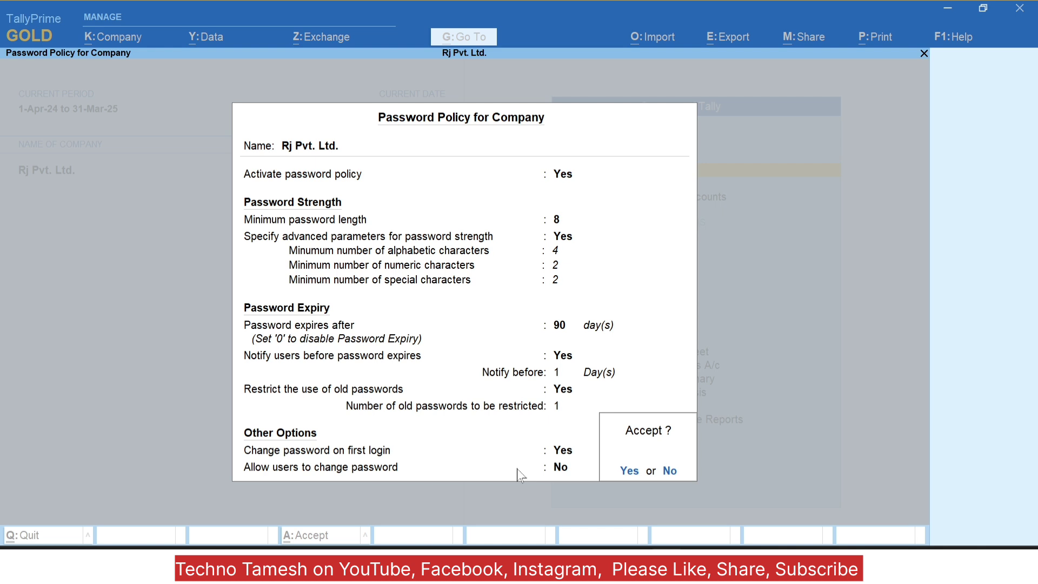
Step: Answer No at the prompt and quit the password policy screen
{"action": "key", "text": "n"}
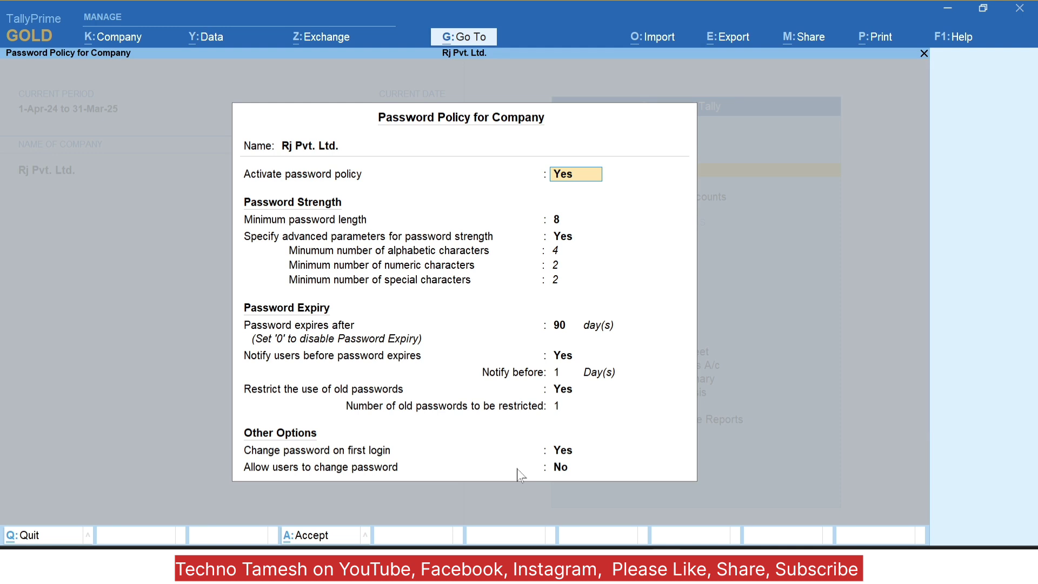
{"action": "key", "text": "Escape"}
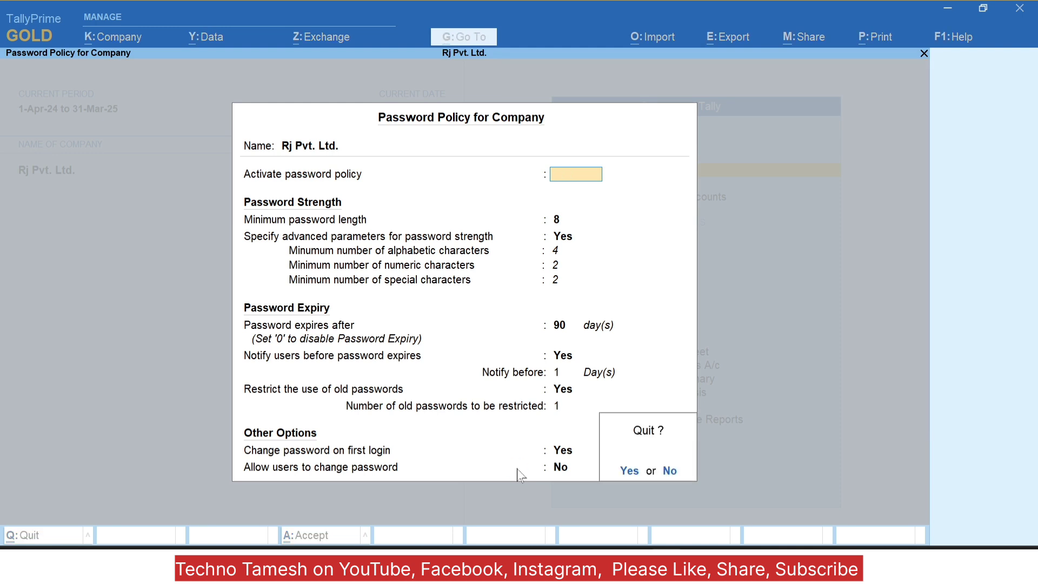
{"action": "key", "text": "y"}
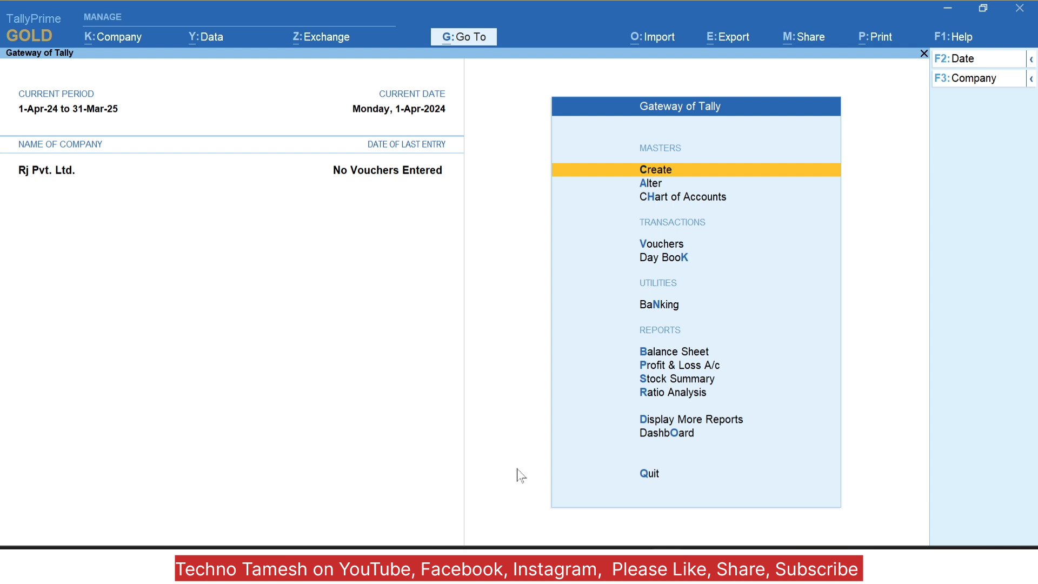
Step: Open Company > User Roles to list the security levels
{"action": "key", "text": "alt+k"}
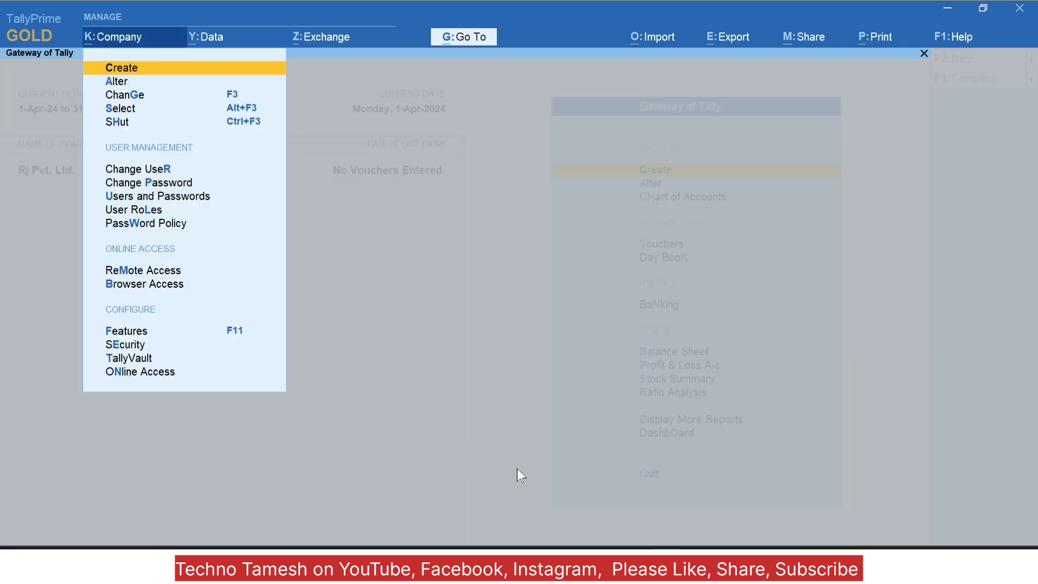
{"action": "key", "text": "Down"}
{"action": "key", "text": "Down"}
{"action": "key", "text": "Down"}
{"action": "key", "text": "Down"}
{"action": "key", "text": "Down"}
{"action": "key", "text": "Down"}
{"action": "key", "text": "Down"}
{"action": "key", "text": "Down"}
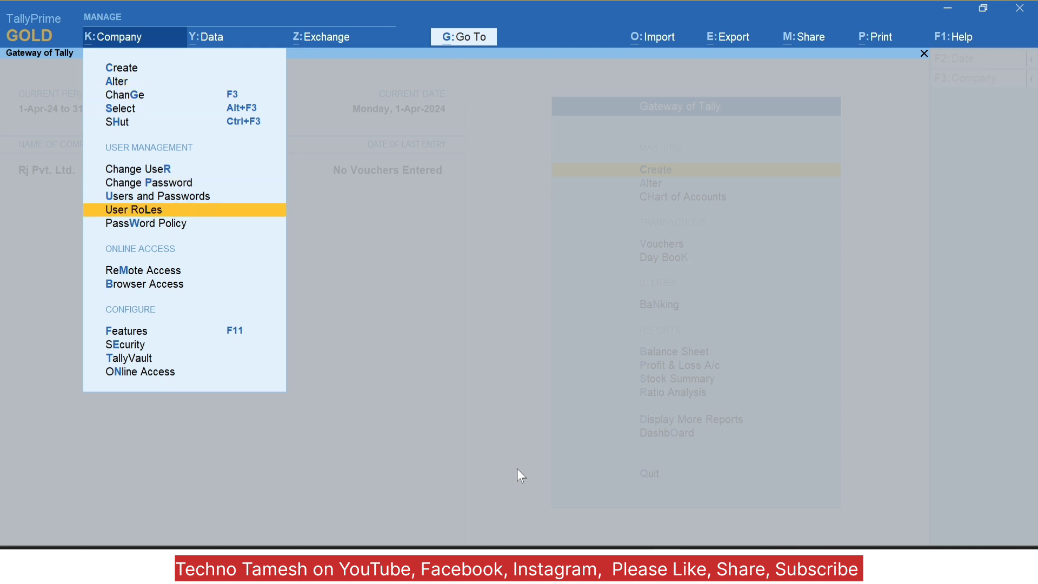
{"action": "key", "text": "Return"}
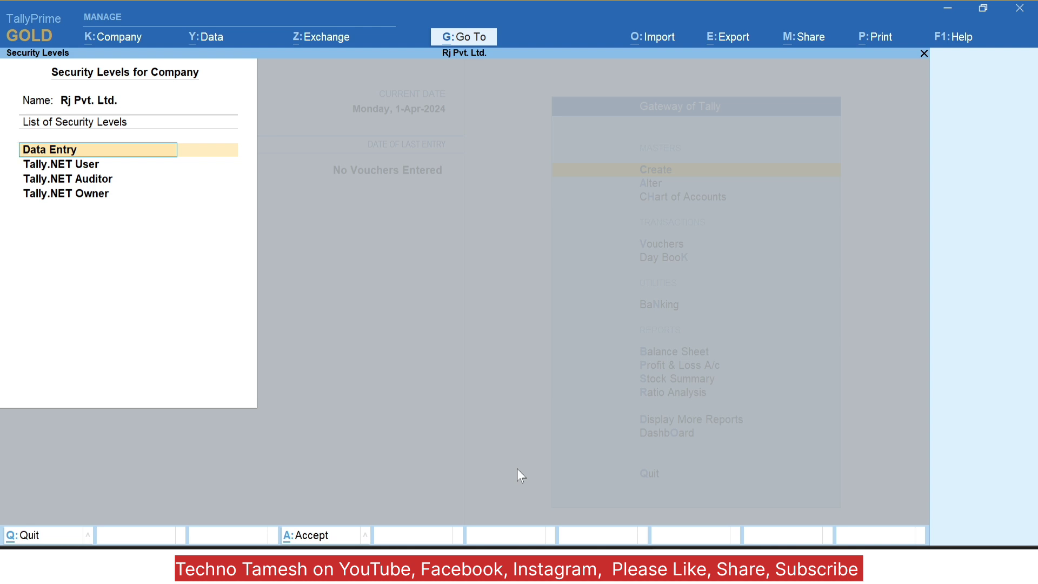
Step: Open the Tally.NET User security level and quit it without saving changes
{"action": "key", "text": "Down"}
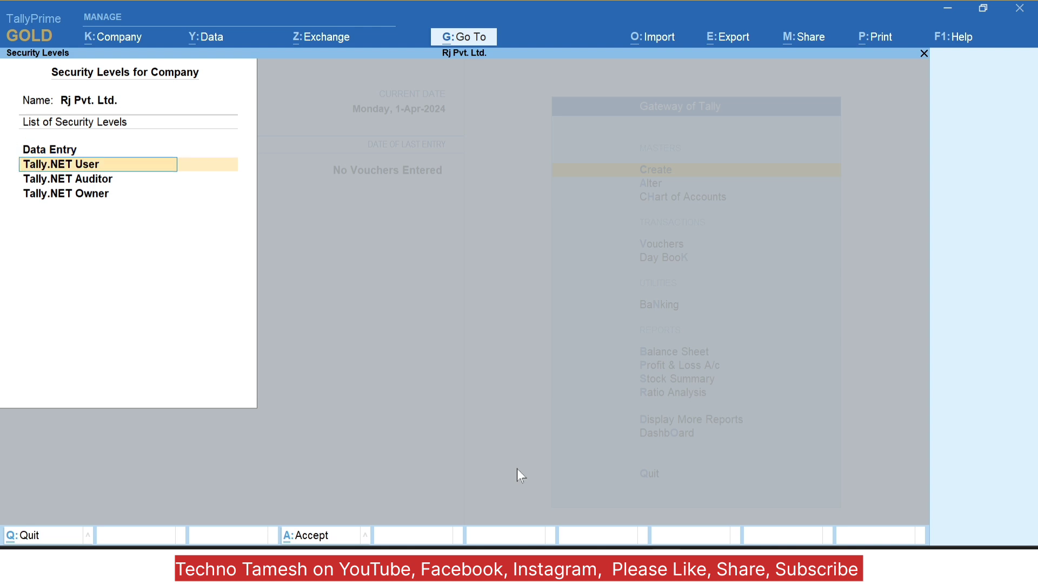
{"action": "key", "text": "Down"}
{"action": "key", "text": "Down"}
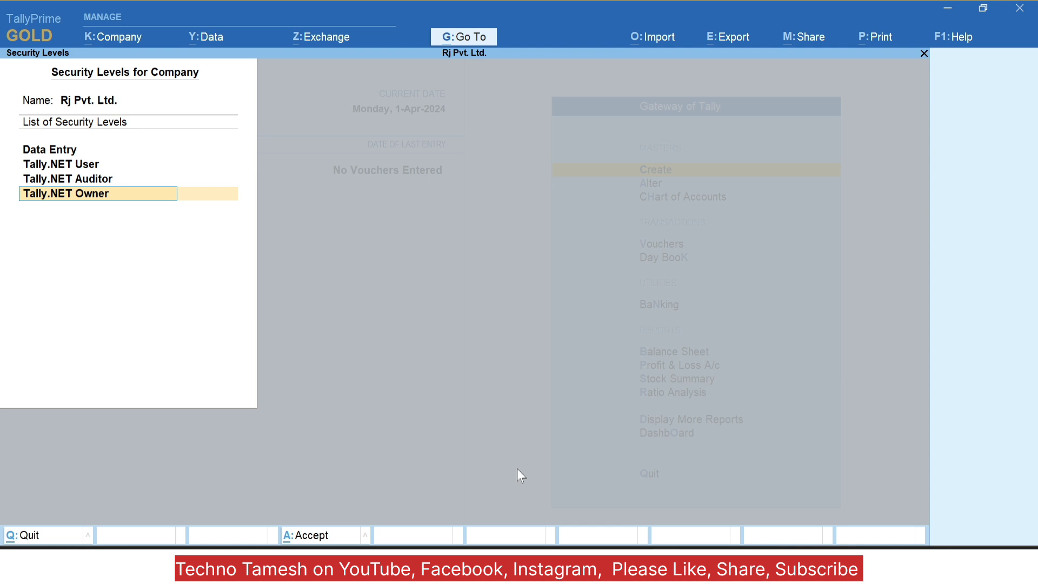
{"action": "key", "text": "Up"}
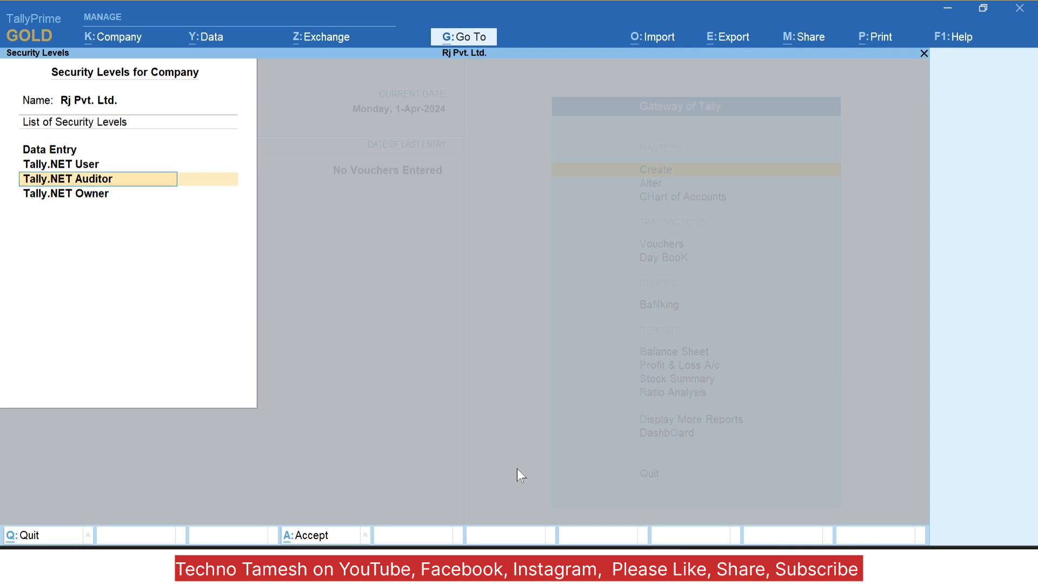
{"action": "key", "text": "Up"}
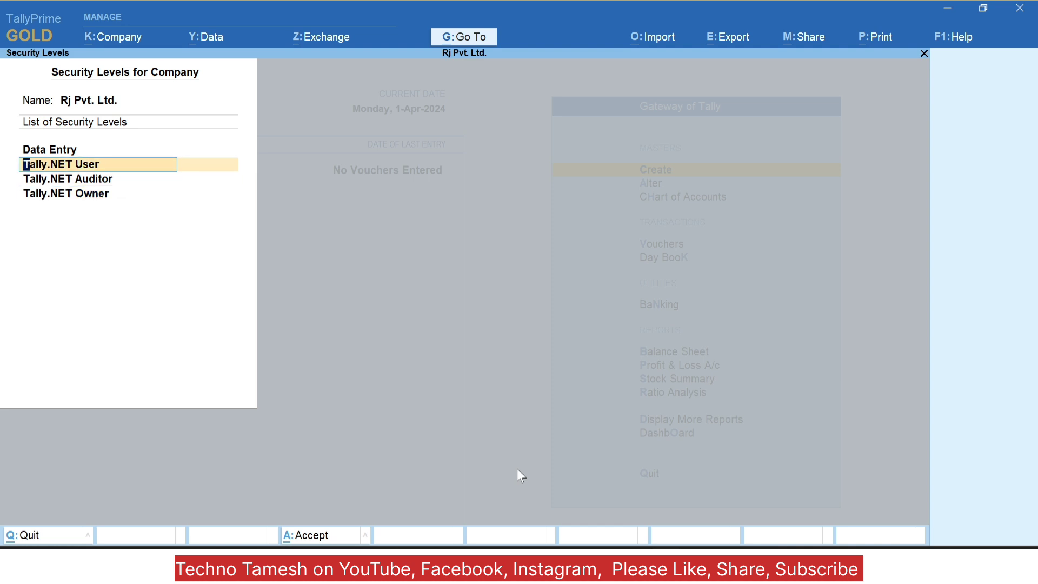
{"action": "key", "text": "Down"}
{"action": "key", "text": "Up"}
{"action": "key", "text": "Down"}
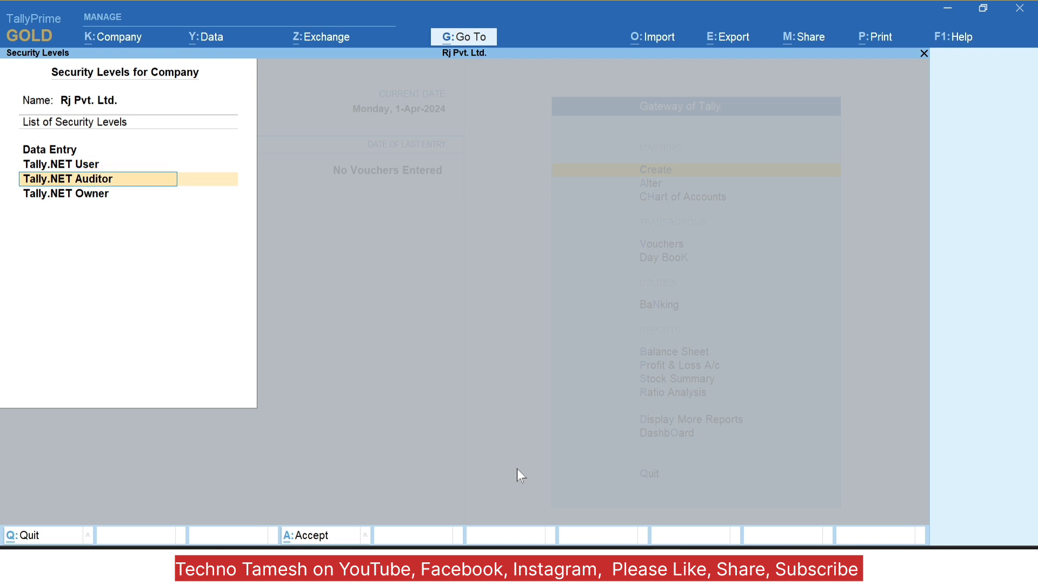
{"action": "key", "text": "Up"}
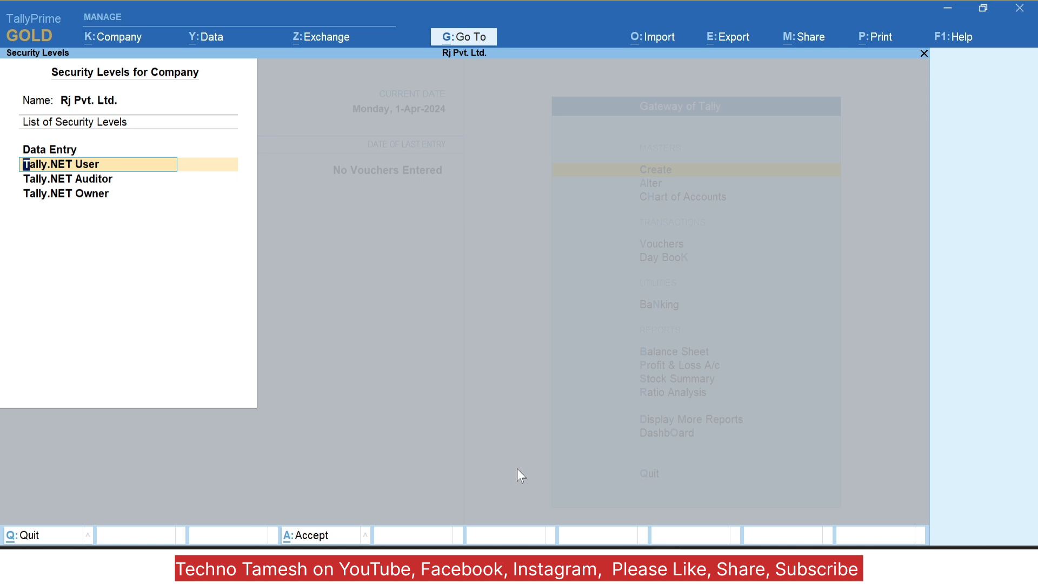
{"action": "key", "text": "Return"}
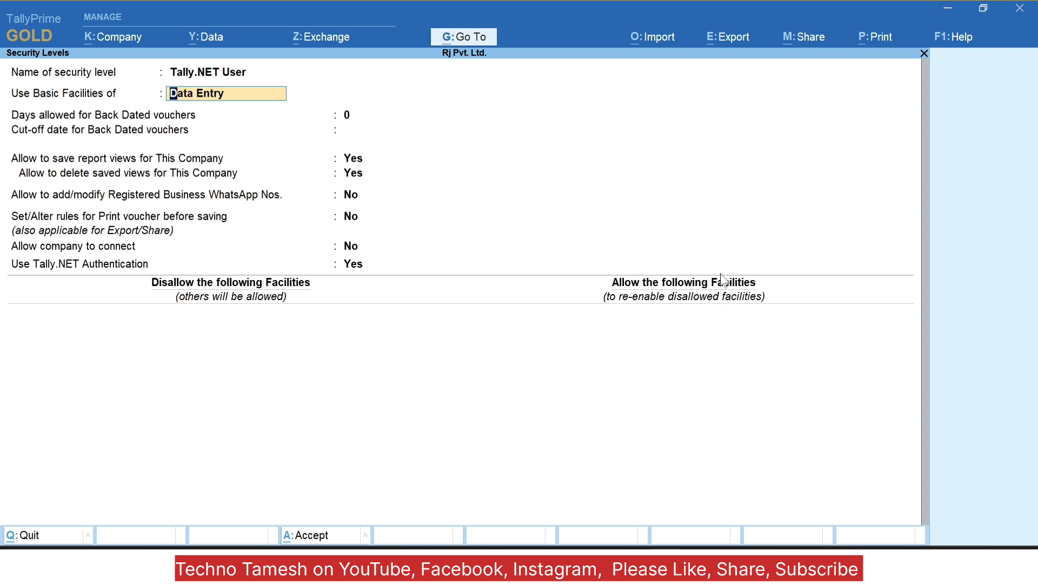
{"action": "key", "text": "BackSpace"}
{"action": "key", "text": "Escape"}
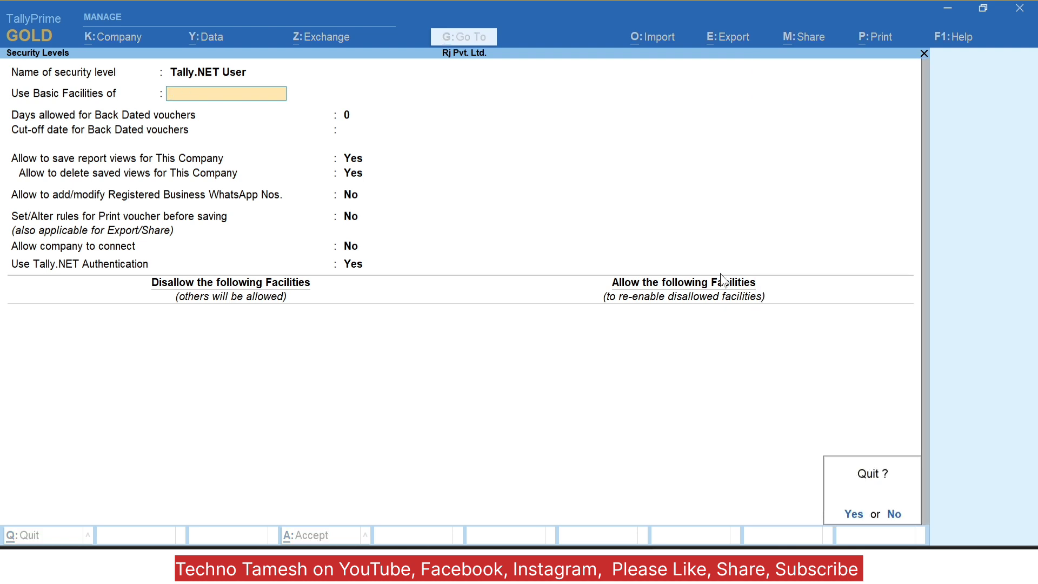
{"action": "key", "text": "Return"}
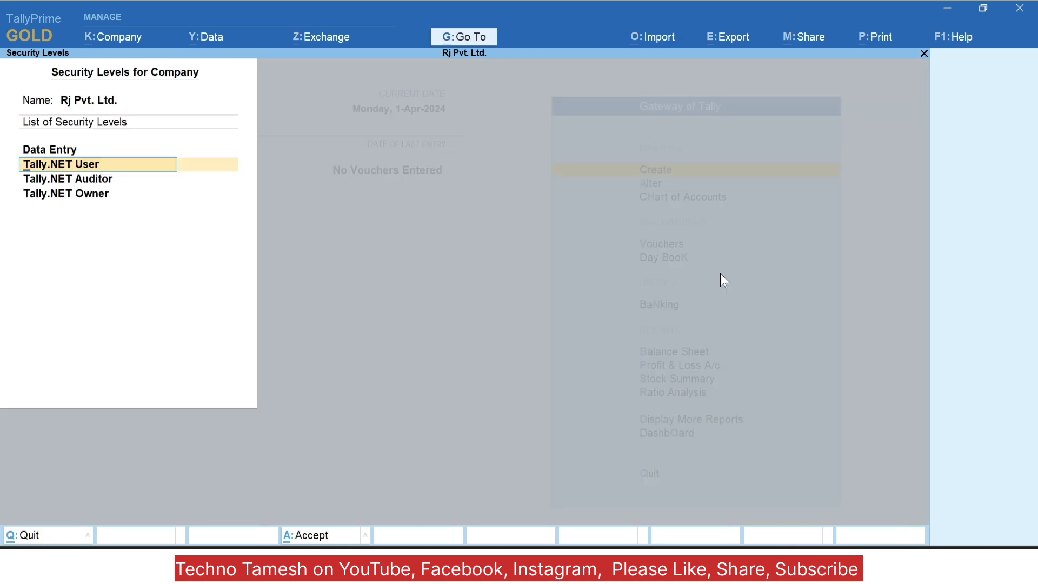
Step: Open the Data Entry security level for alteration
{"action": "key", "text": "Up"}
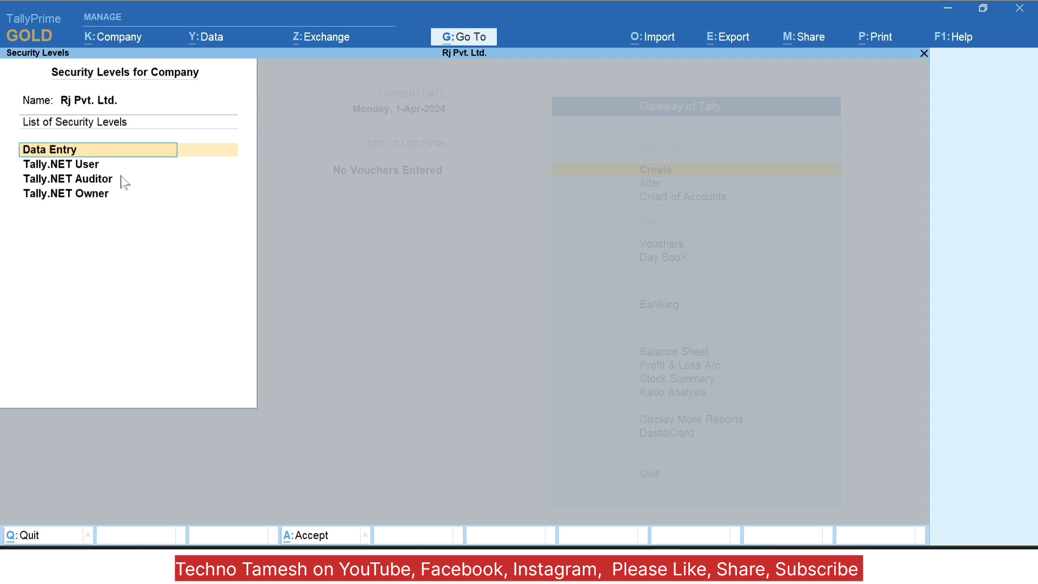
{"action": "key", "text": "Down"}
{"action": "key", "text": "Up"}
{"action": "key", "text": "Return"}
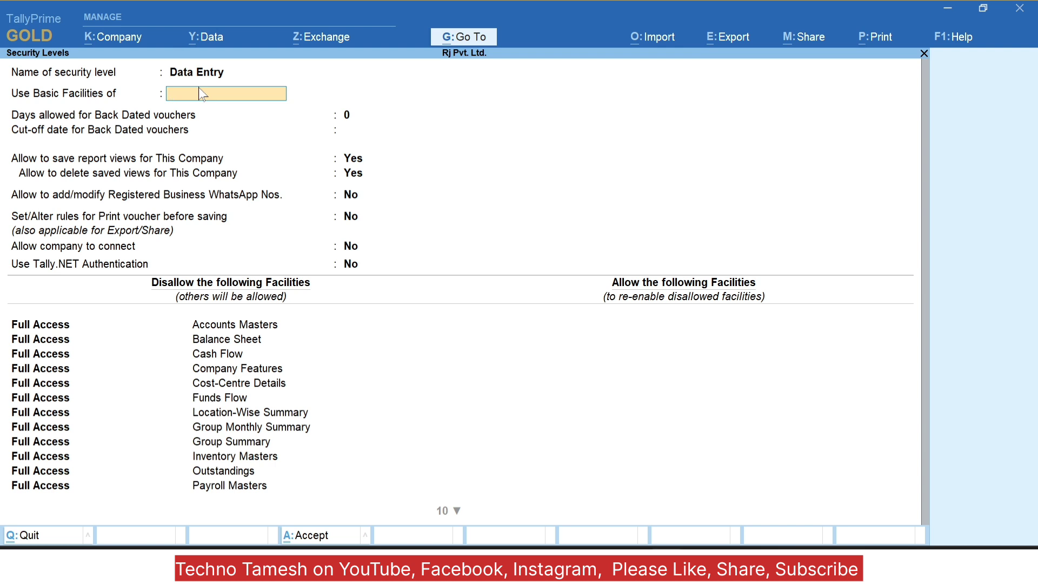
Step: Choose Data Entry from the Security List for Use Basic Facilities of
{"action": "key", "text": "Down"}
{"action": "key", "text": "Down"}
{"action": "key", "text": "Down"}
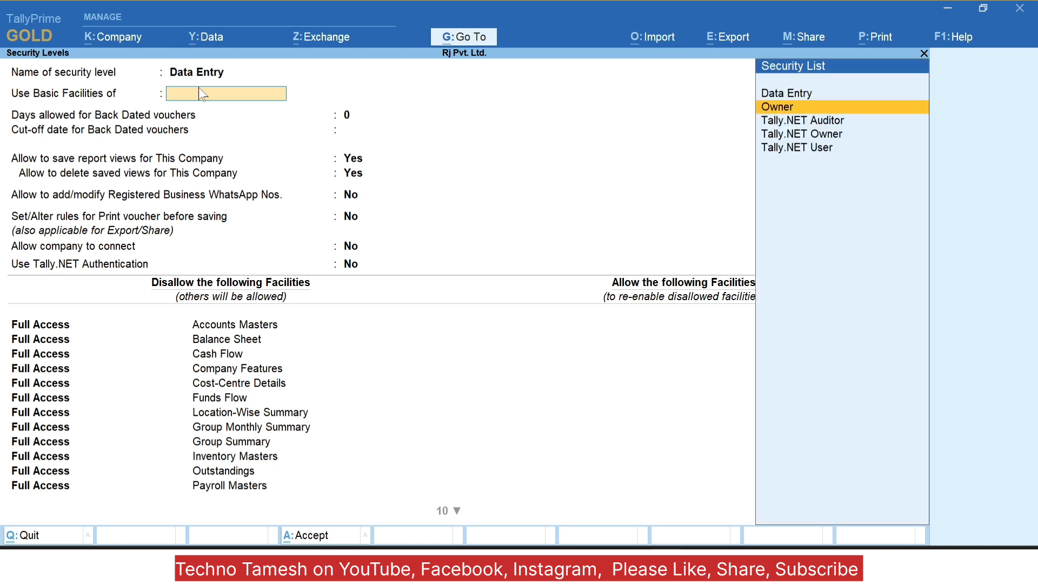
{"action": "key", "text": "Down"}
{"action": "key", "text": "Down"}
{"action": "key", "text": "Down"}
{"action": "key", "text": "Up"}
{"action": "key", "text": "Up"}
{"action": "key", "text": "Up"}
{"action": "key", "text": "Up"}
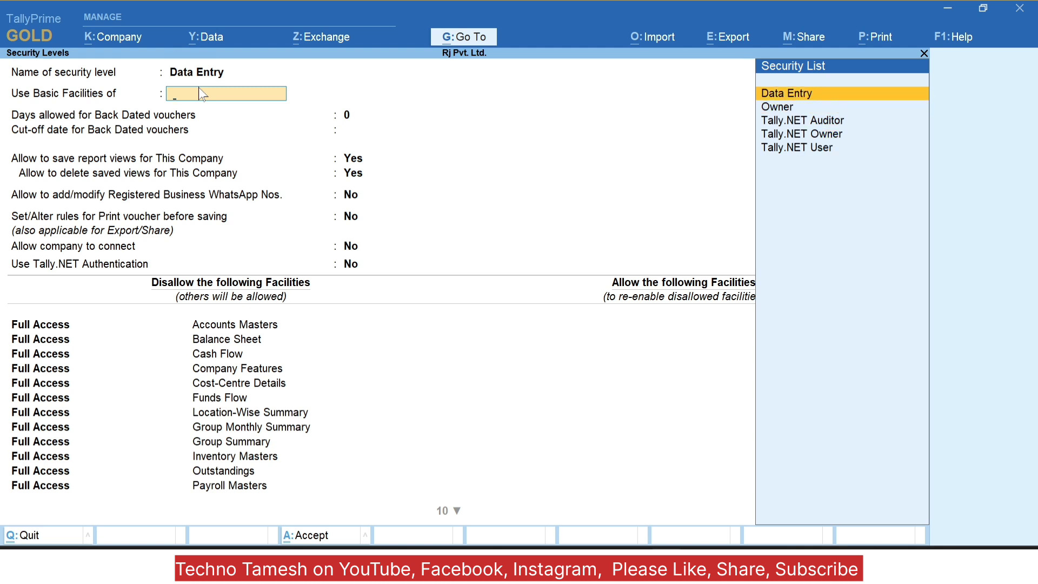
{"action": "key", "text": "Return"}
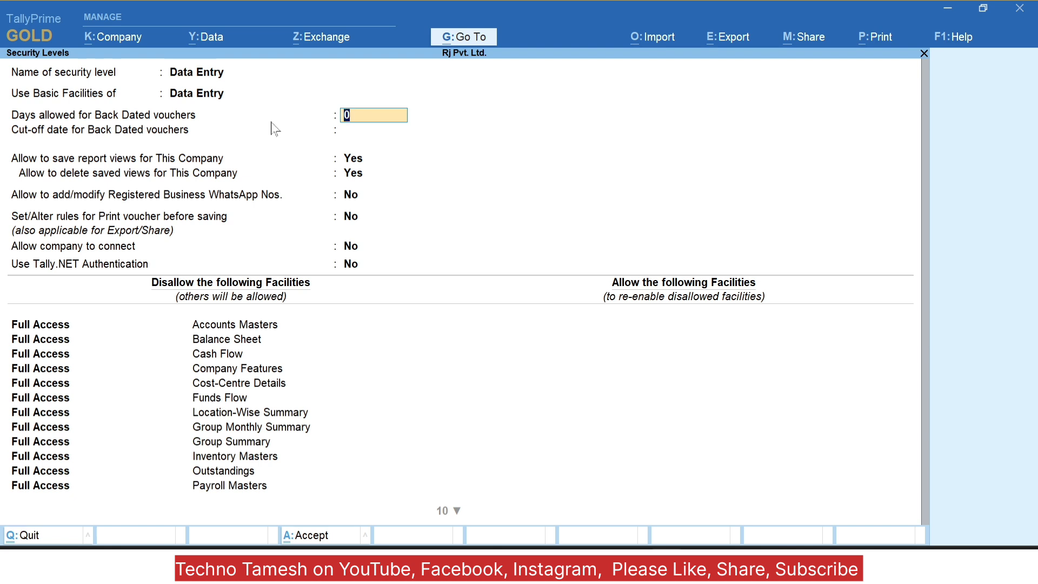
Step: Accept 0 days for back-dated vouchers and leave the cut-off date blank
{"action": "key", "text": "Return"}
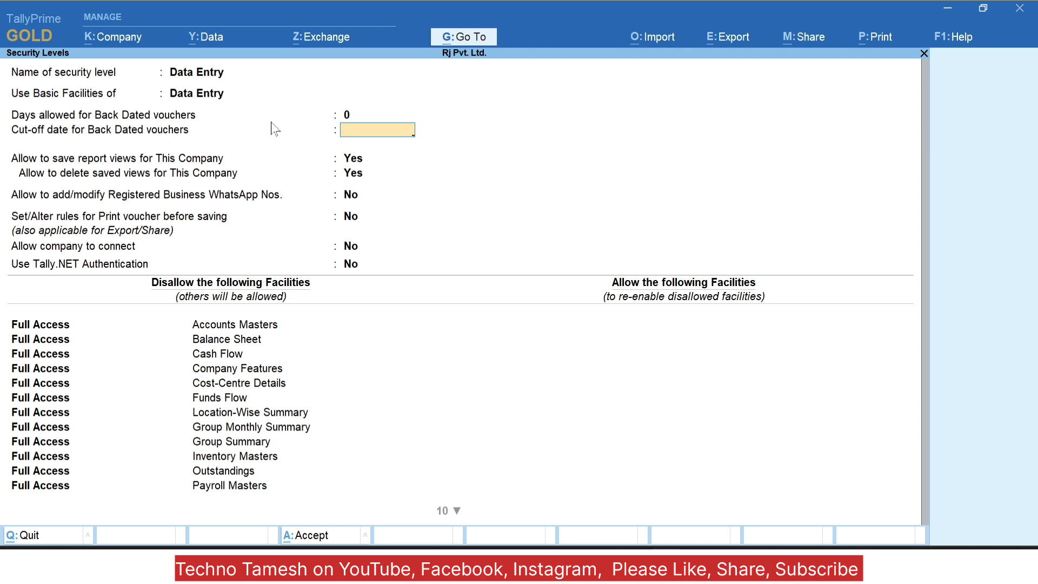
{"action": "key", "text": "Return"}
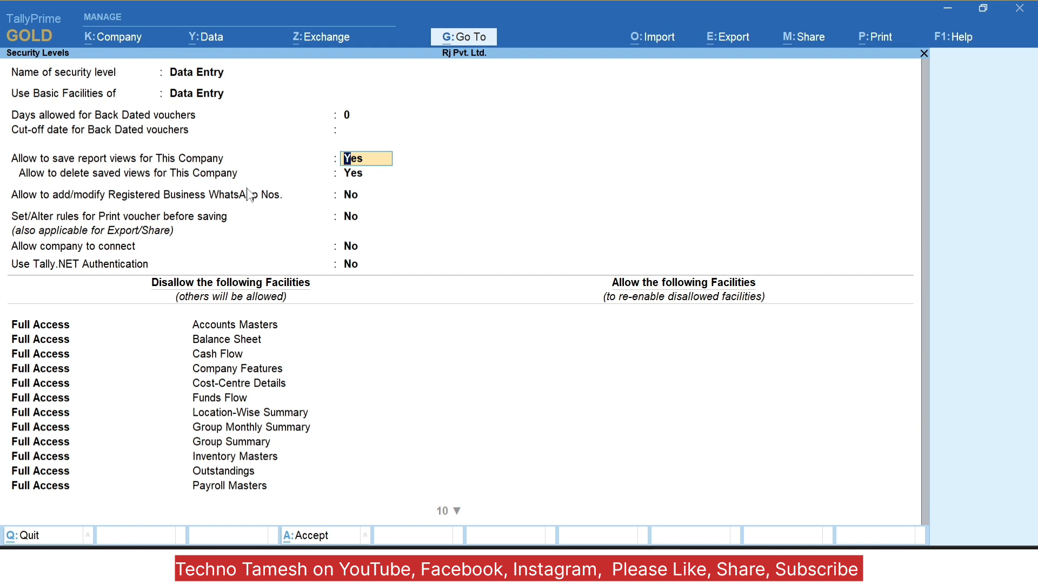
Step: Keep Yes for saving and deleting report views, and No for WhatsApp number changes
{"action": "key", "text": "Return"}
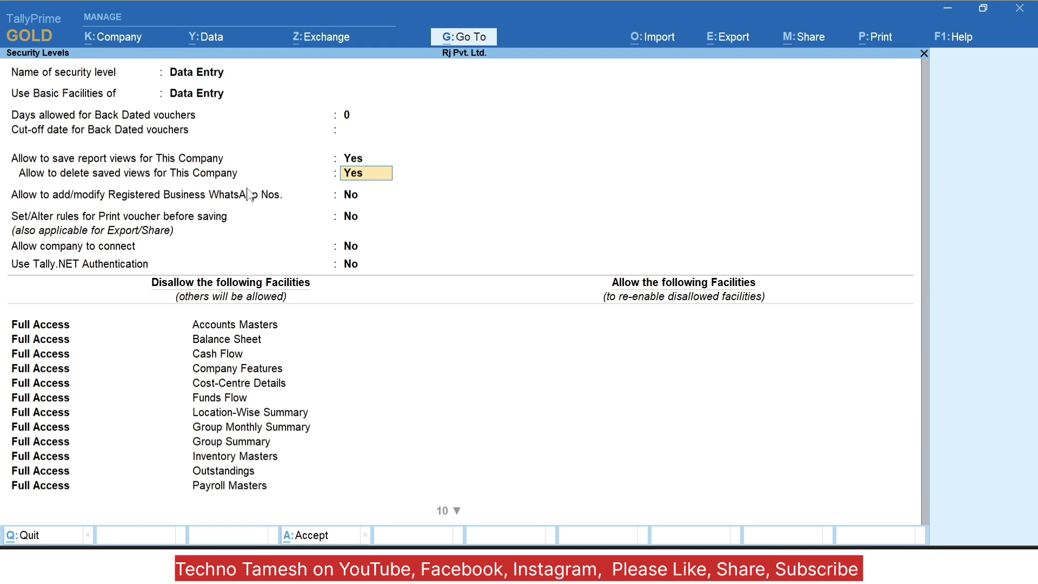
{"action": "key", "text": "Return"}
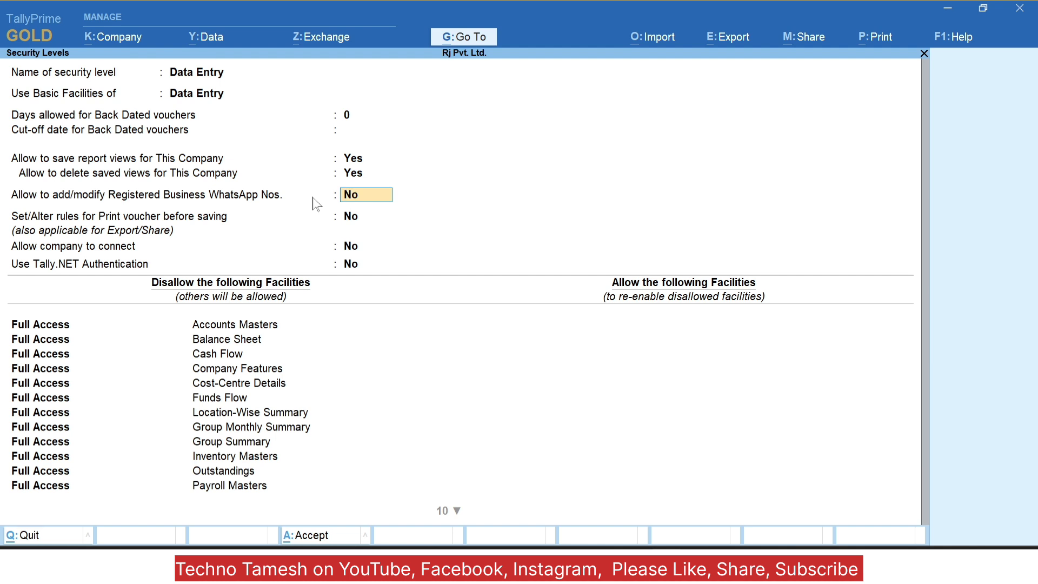
{"action": "key", "text": "Return"}
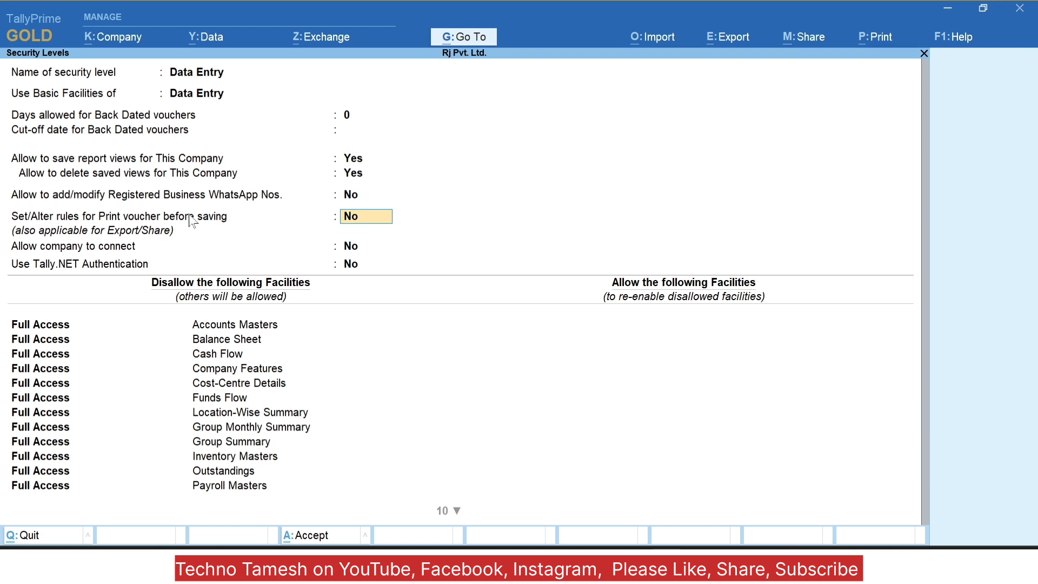
Step: Keep print-voucher rules, company connect and Tally.NET Authentication at No, then review the Disallow list down to Statutory Masters
{"action": "key", "text": "Return"}
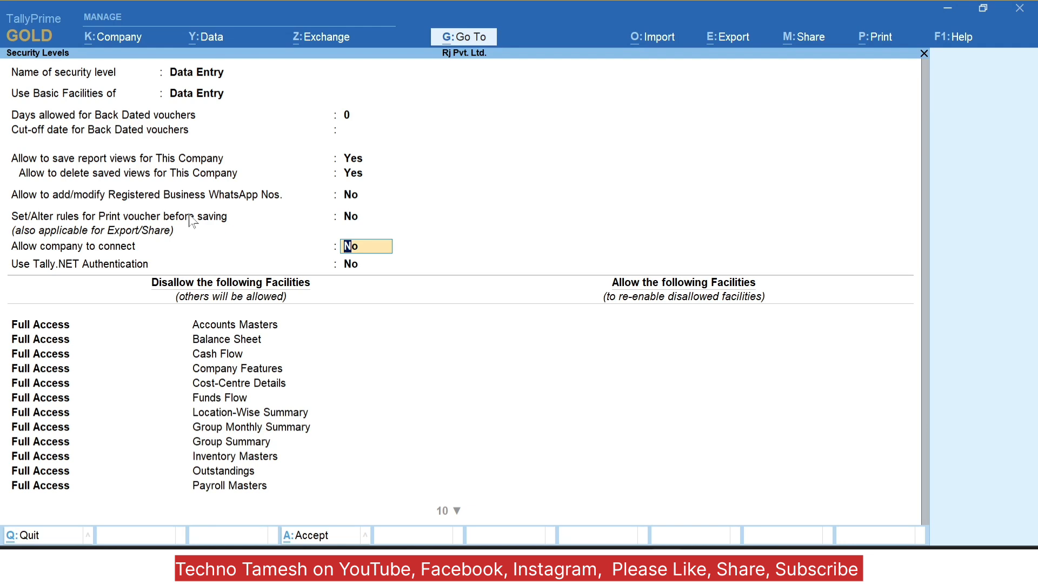
{"action": "key", "text": "Return"}
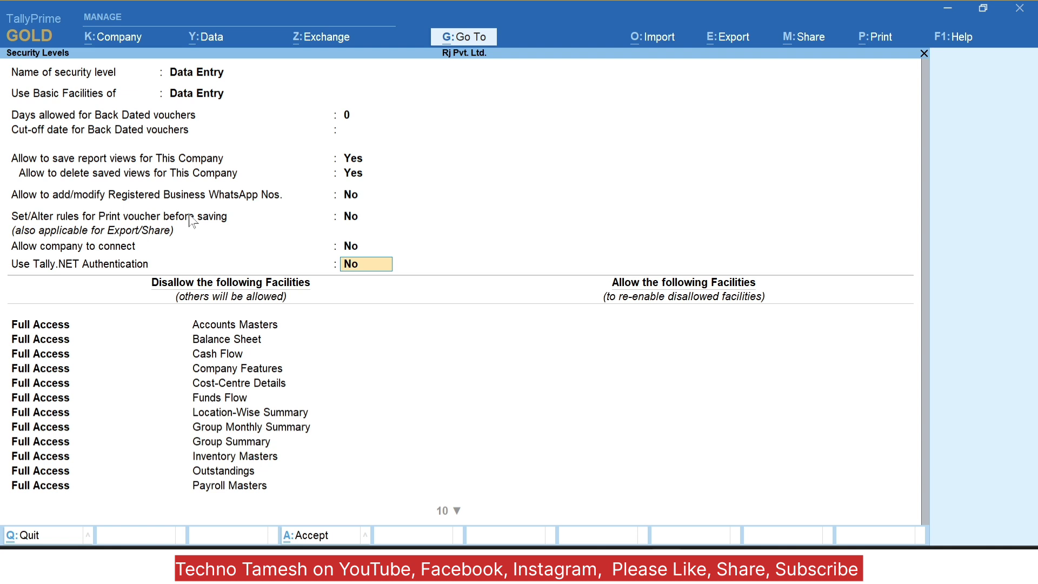
{"action": "key", "text": "Return"}
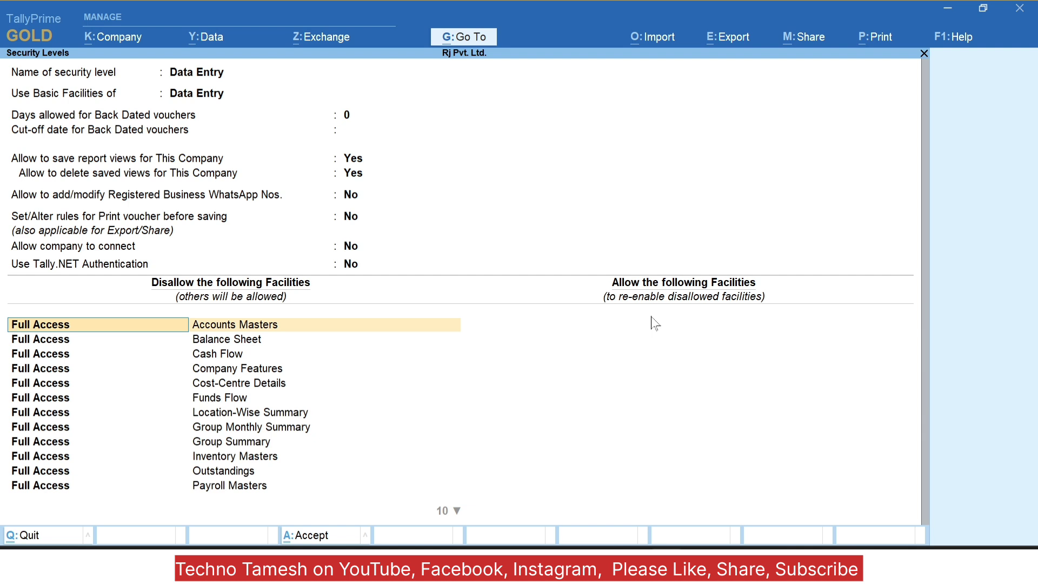
{"action": "key", "text": "Down"}
{"action": "key", "text": "Down"}
{"action": "key", "text": "Down"}
{"action": "key", "text": "Down"}
{"action": "key", "text": "Down"}
{"action": "key", "text": "Down"}
{"action": "key", "text": "Down"}
{"action": "key", "text": "Down"}
{"action": "key", "text": "Down"}
{"action": "key", "text": "Down"}
{"action": "key", "text": "Down"}
{"action": "key", "text": "Down"}
{"action": "key", "text": "Down"}
{"action": "key", "text": "Down"}
{"action": "key", "text": "Down"}
{"action": "key", "text": "Down"}
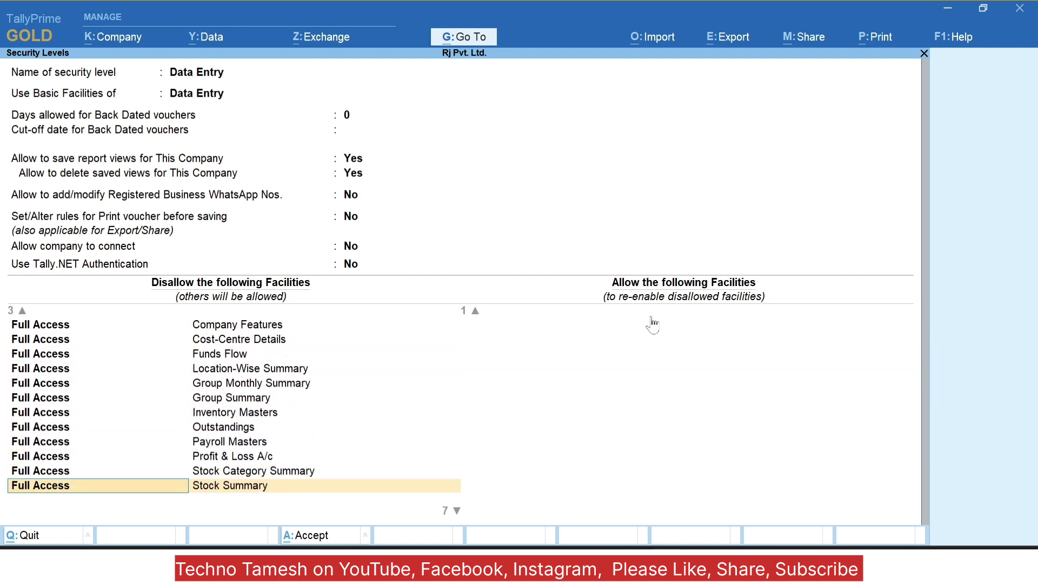
{"action": "key", "text": "Down"}
{"action": "key", "text": "Down"}
{"action": "key", "text": "Down"}
{"action": "key", "text": "Down"}
{"action": "key", "text": "Down"}
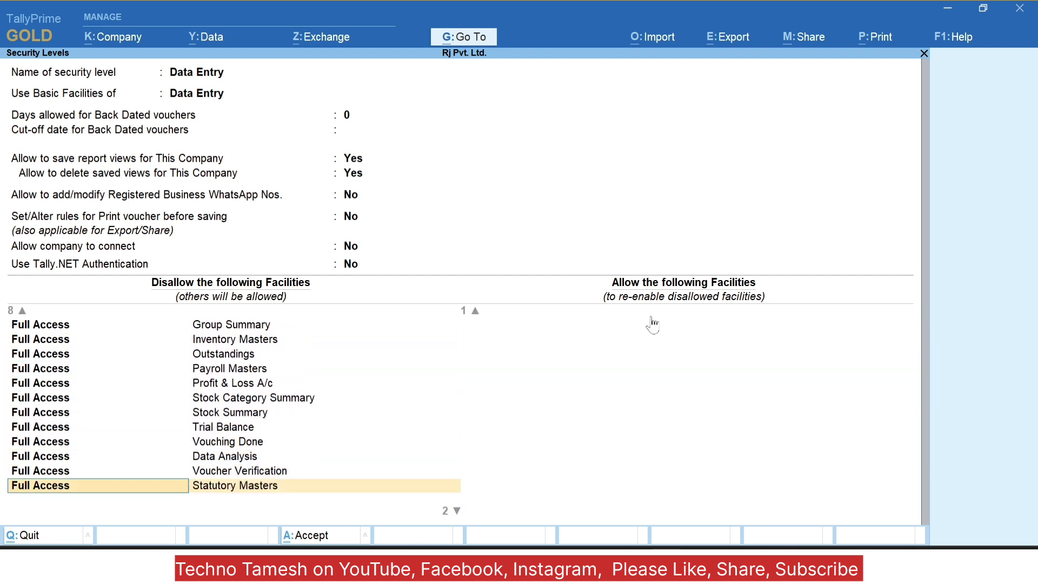
{"action": "key", "text": "Down"}
Step: Close the Disallow list and allow Create access for Accounts Masters and Inventory Masters
{"action": "key", "text": "Return"}
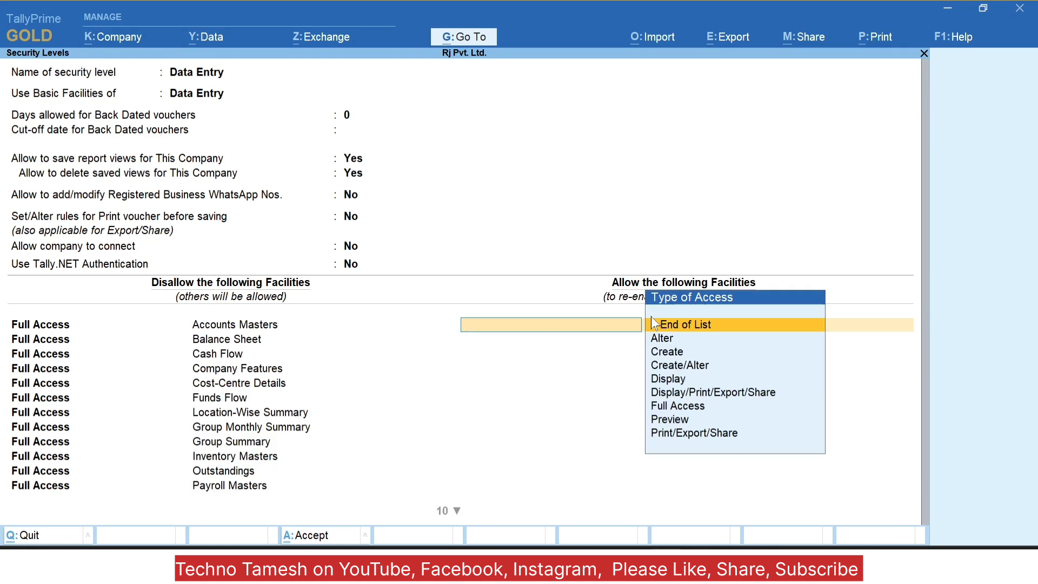
{"action": "key", "text": "Down"}
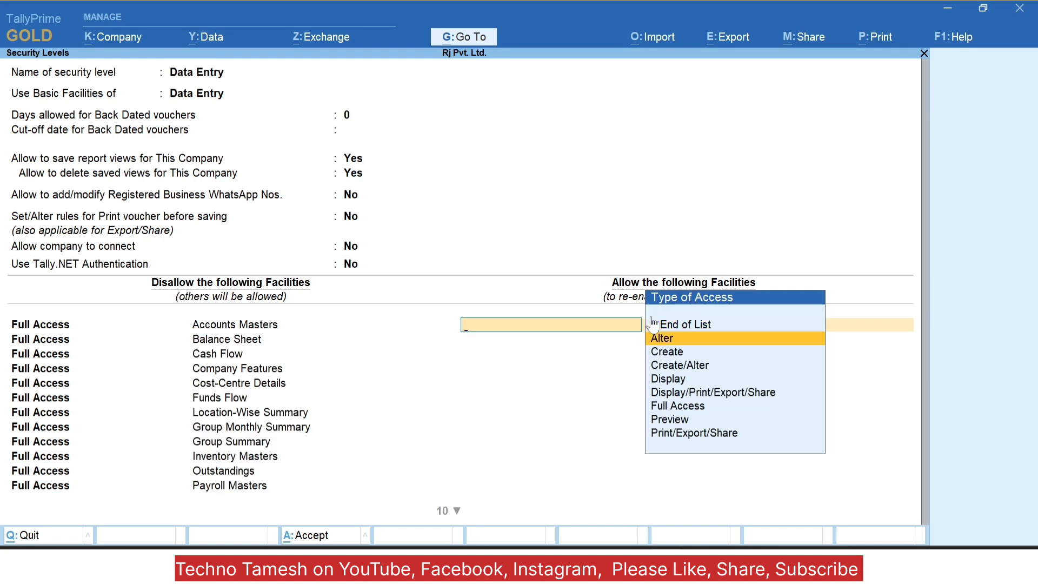
{"action": "key", "text": "Down"}
{"action": "key", "text": "Down"}
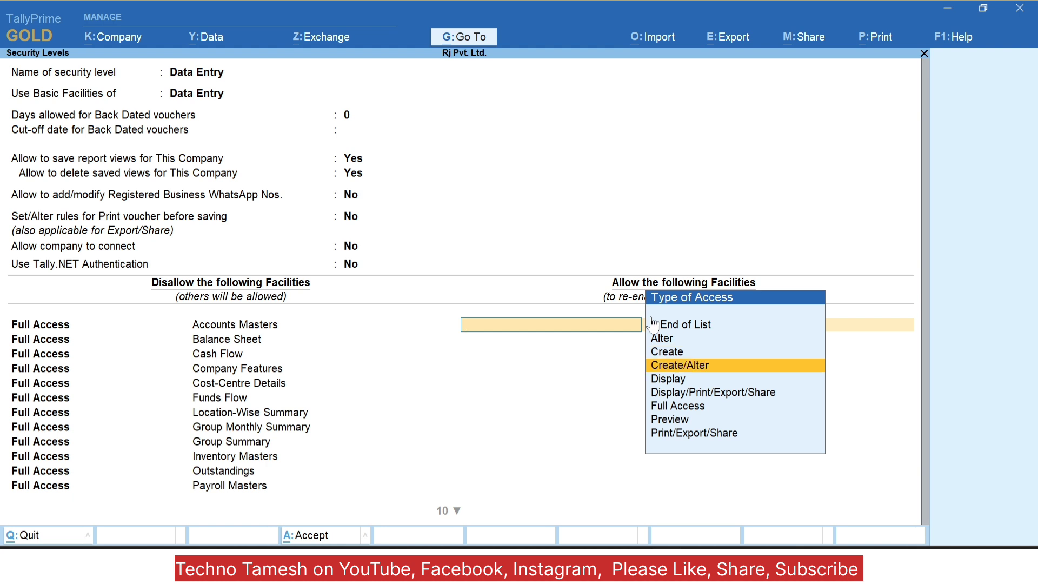
{"action": "key", "text": "Down"}
{"action": "key", "text": "Down"}
{"action": "key", "text": "Down"}
{"action": "key", "text": "Down"}
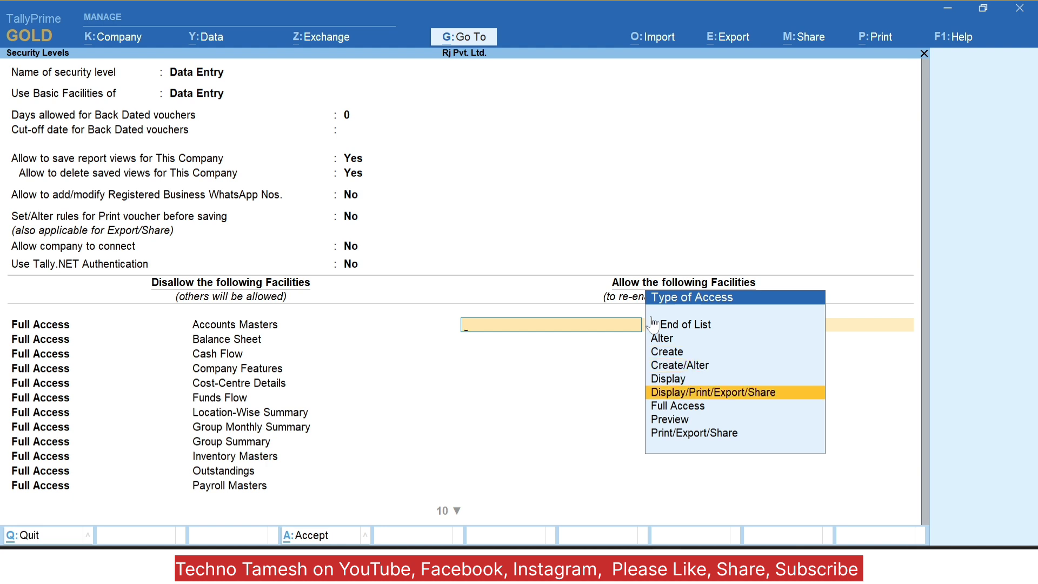
{"action": "key", "text": "Up"}
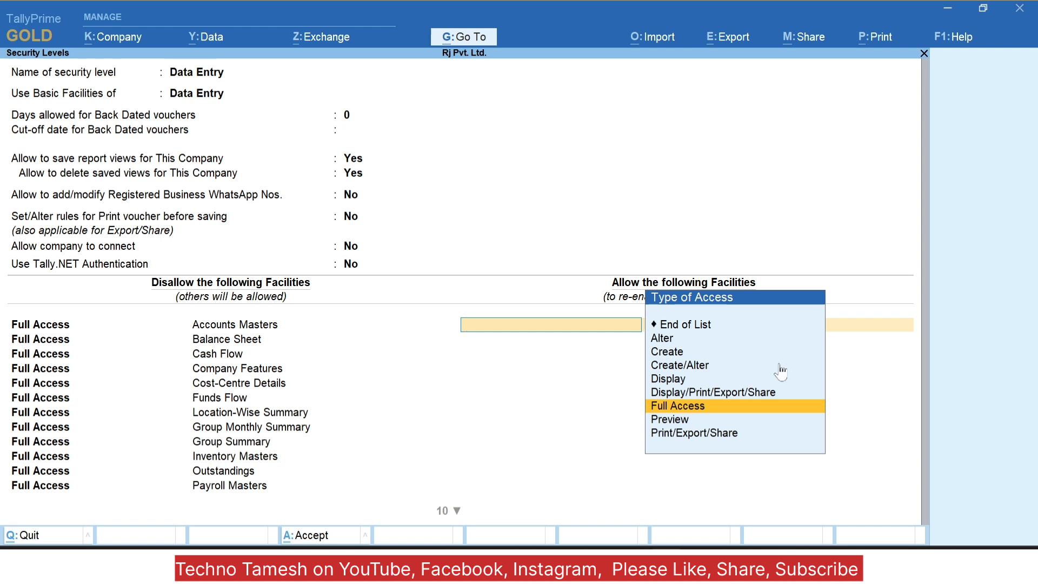
{"action": "key", "text": "Up"}
{"action": "key", "text": "Up"}
{"action": "key", "text": "Up"}
{"action": "key", "text": "Up"}
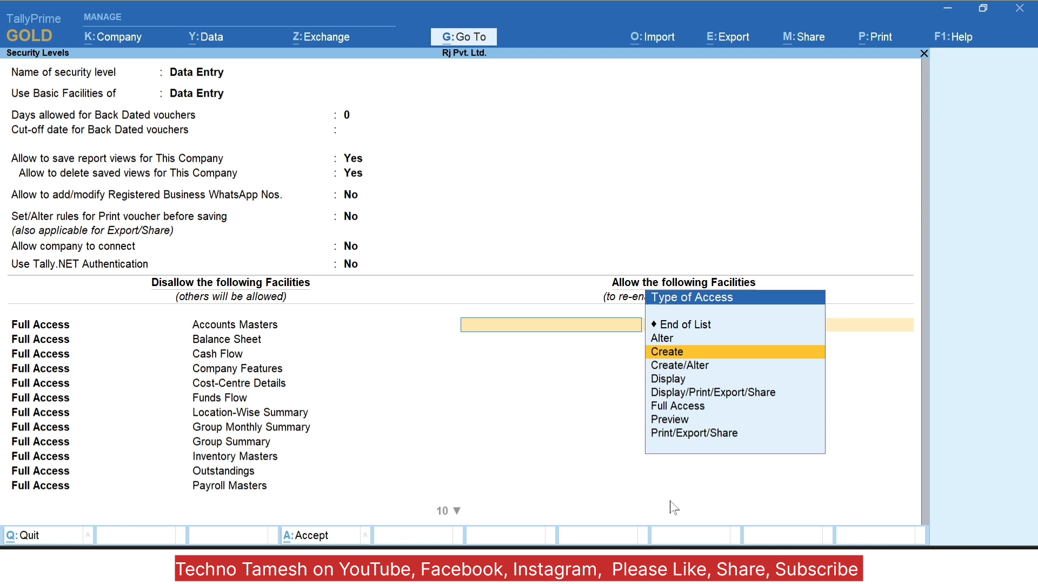
{"action": "key", "text": "Return"}
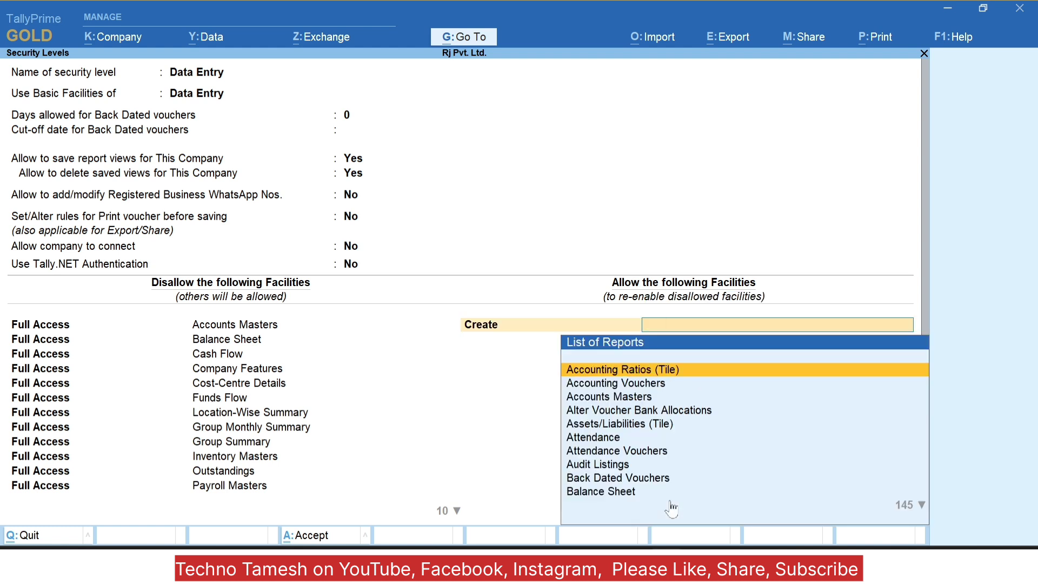
{"action": "key", "text": "Down"}
{"action": "key", "text": "Down"}
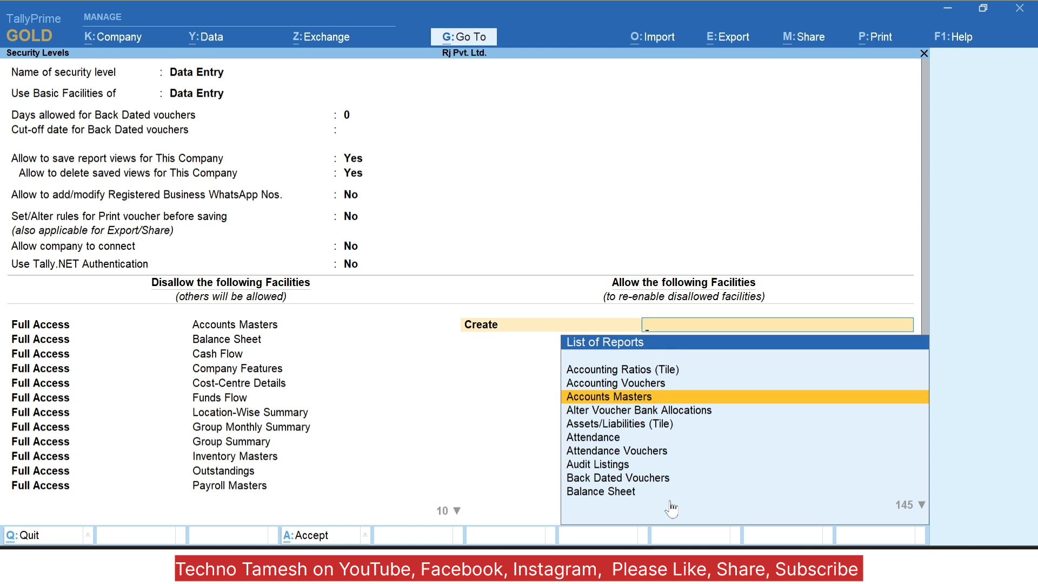
{"action": "key", "text": "Return"}
{"action": "key", "text": "Down"}
{"action": "key", "text": "Down"}
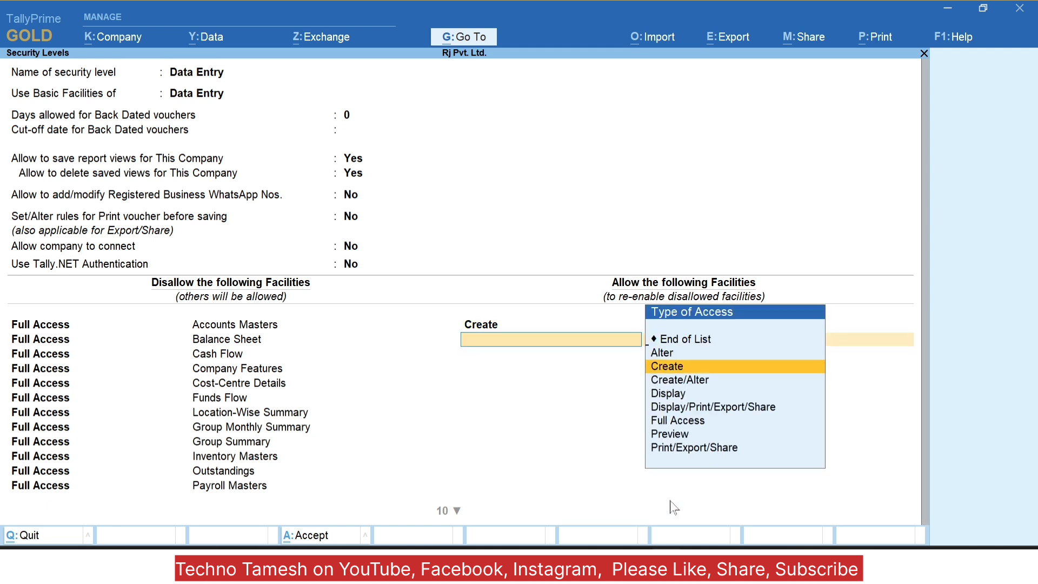
{"action": "key", "text": "Return"}
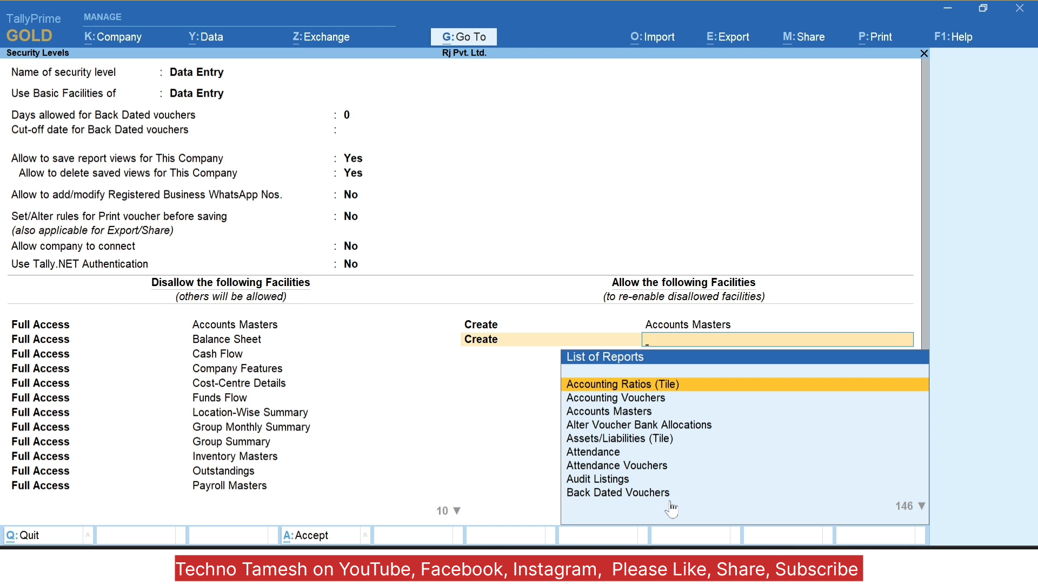
{"action": "type", "text": "In"}
{"action": "key", "text": "Down"}
{"action": "key", "text": "Down"}
{"action": "key", "text": "Down"}
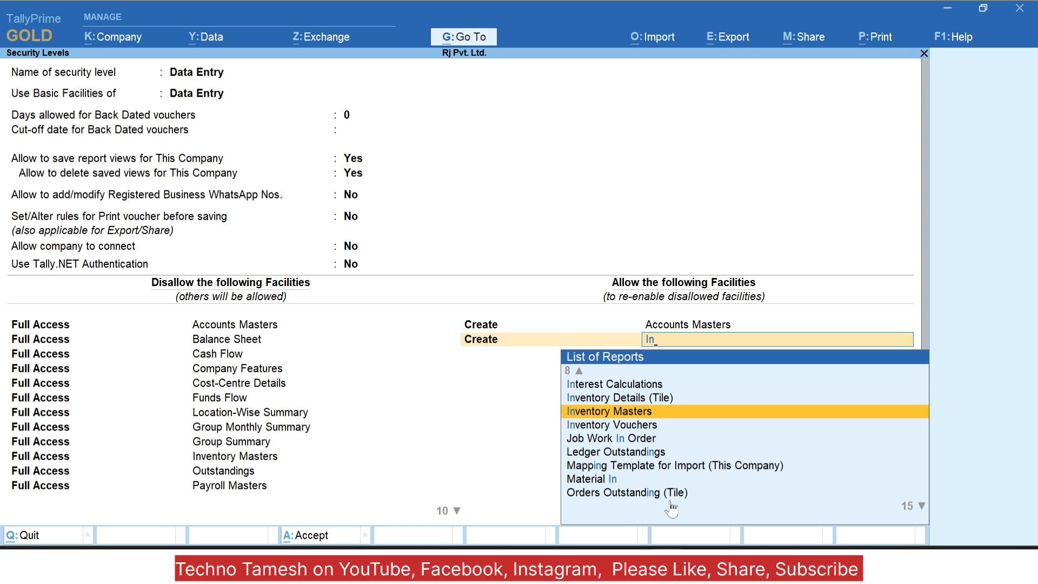
{"action": "key", "text": "Return"}
Step: Allow Create access for Accounting Vouchers and Inventory Vouchers as well
{"action": "key", "text": "Down"}
{"action": "key", "text": "Down"}
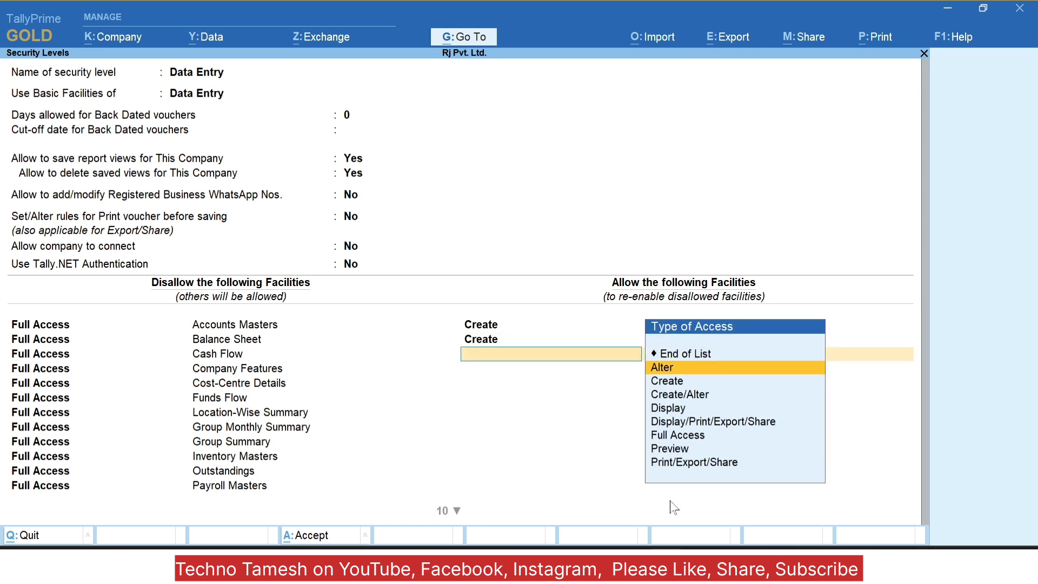
{"action": "key", "text": "Down"}
{"action": "key", "text": "Down"}
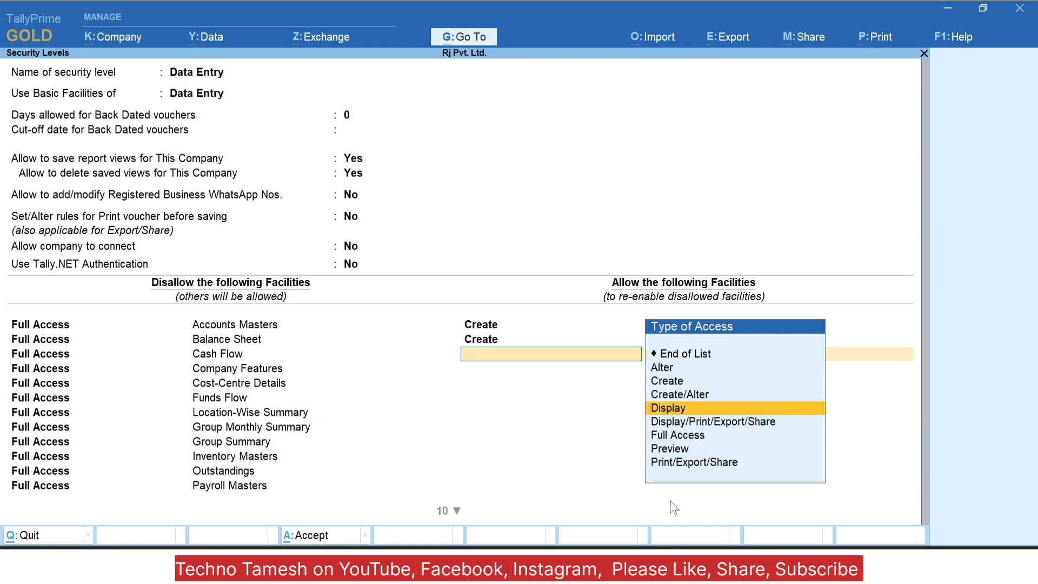
{"action": "key", "text": "Up"}
{"action": "key", "text": "Up"}
{"action": "key", "text": "Return"}
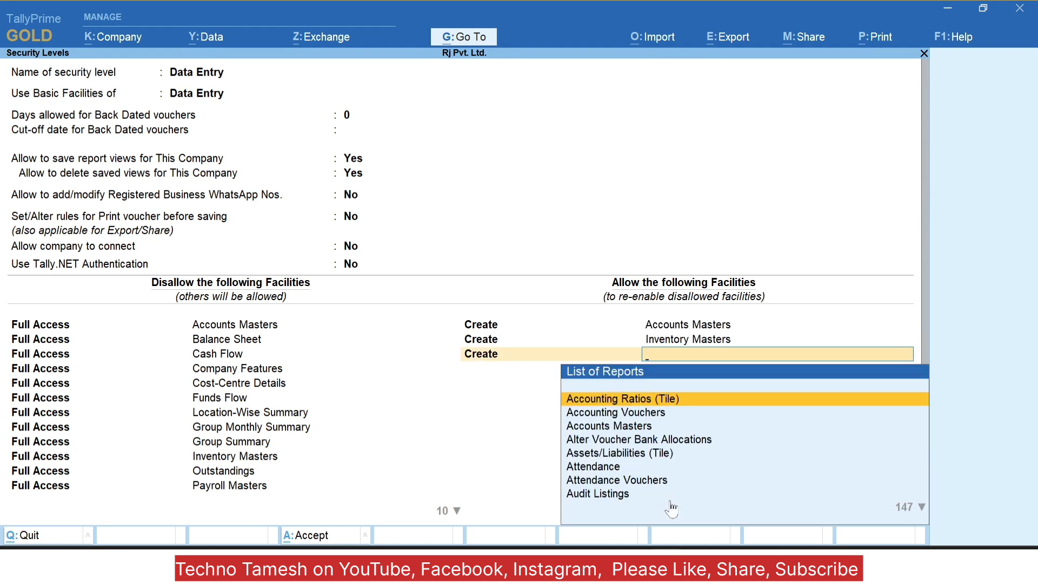
{"action": "key", "text": "Down"}
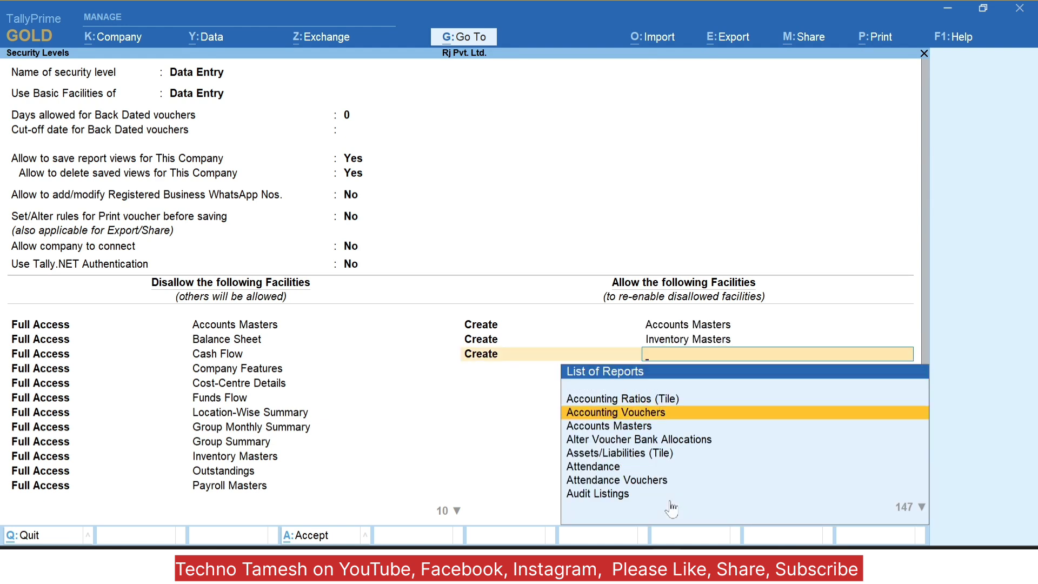
{"action": "key", "text": "Return"}
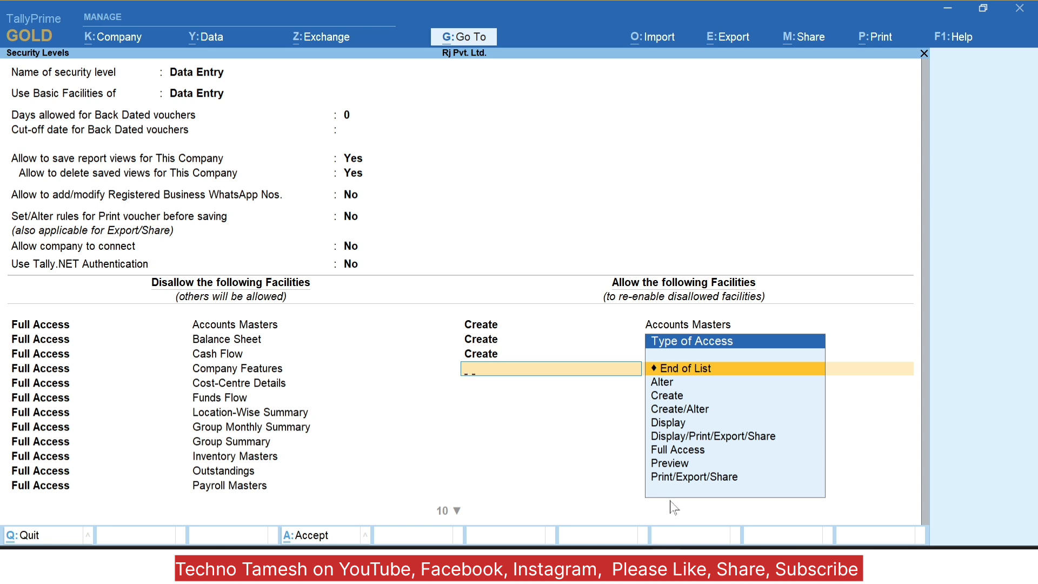
{"action": "type", "text": "Cre"}
{"action": "key", "text": "Down"}
{"action": "key", "text": "Return"}
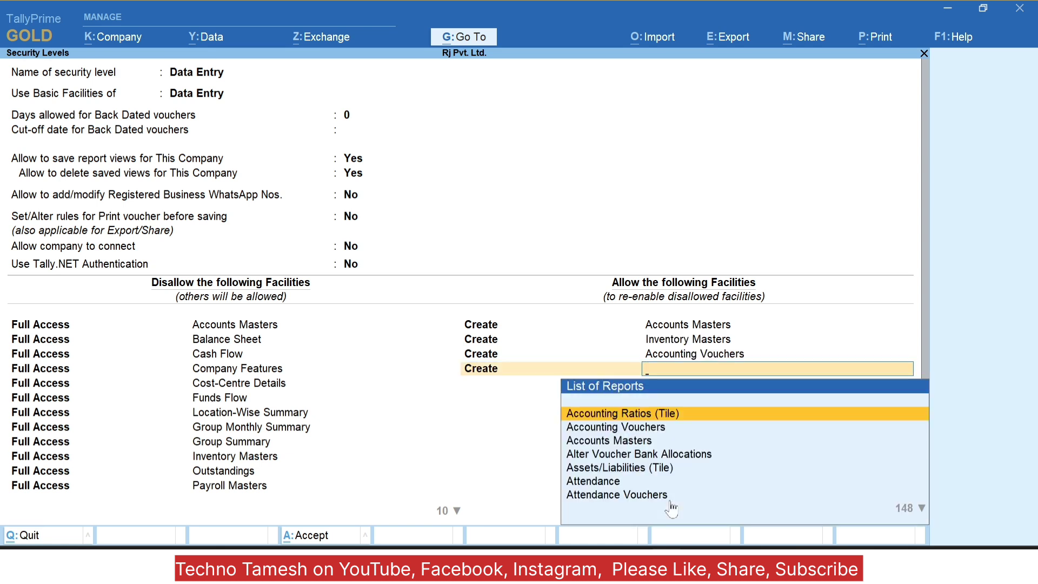
{"action": "type", "text": "In"}
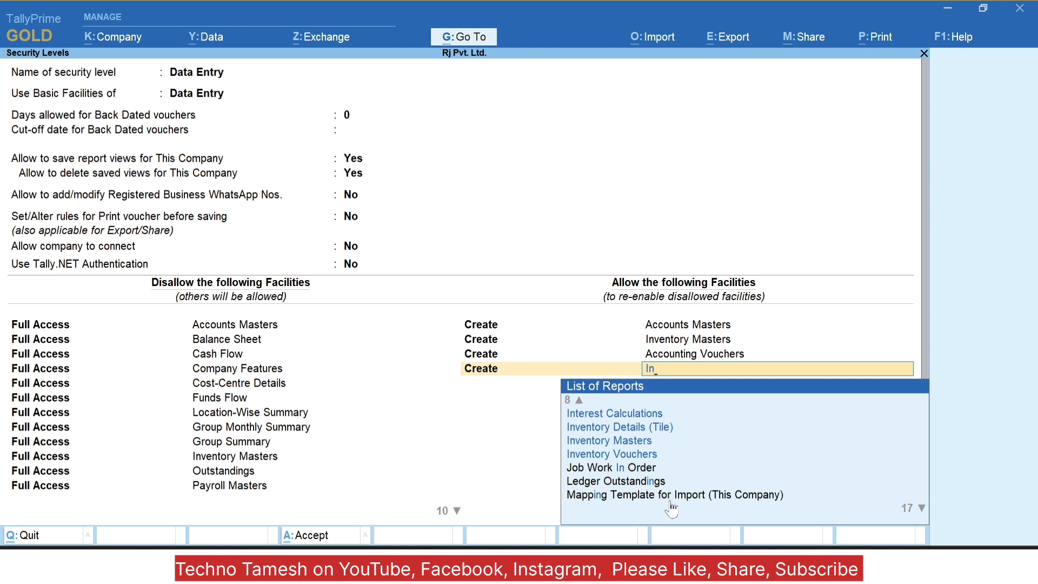
{"action": "type", "text": "ve"}
{"action": "key", "text": "Down"}
{"action": "key", "text": "Down"}
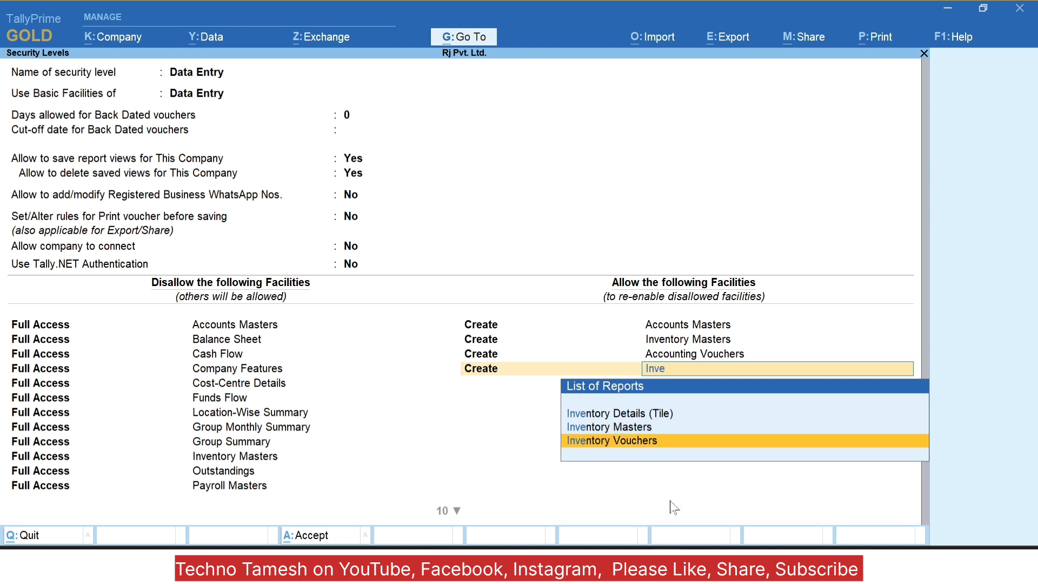
{"action": "key", "text": "Return"}
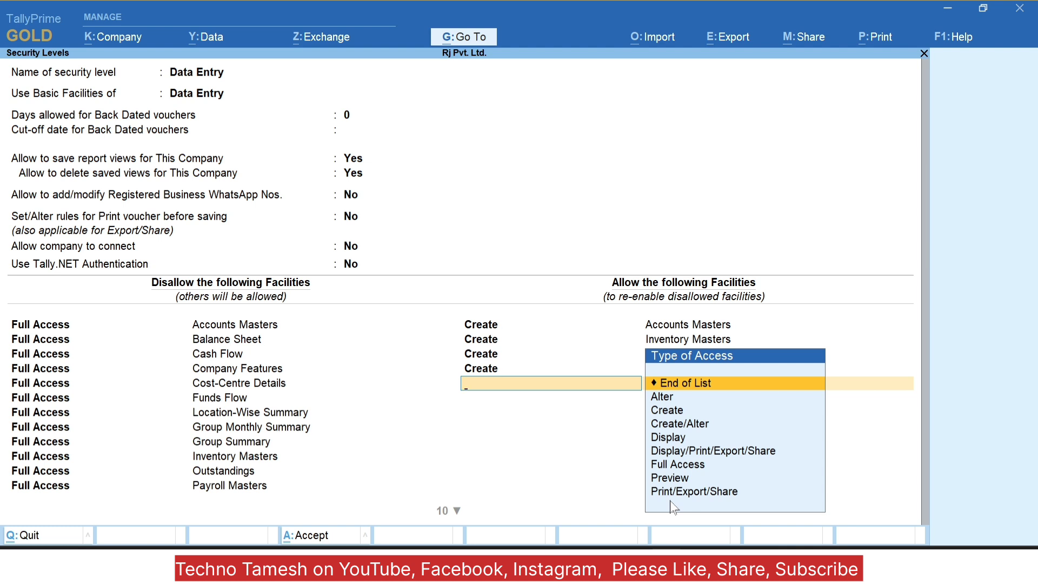
Step: Allow the Data Entry level Display/Print/Export/Share access to Accounts Masters
{"action": "type", "text": "Dis"}
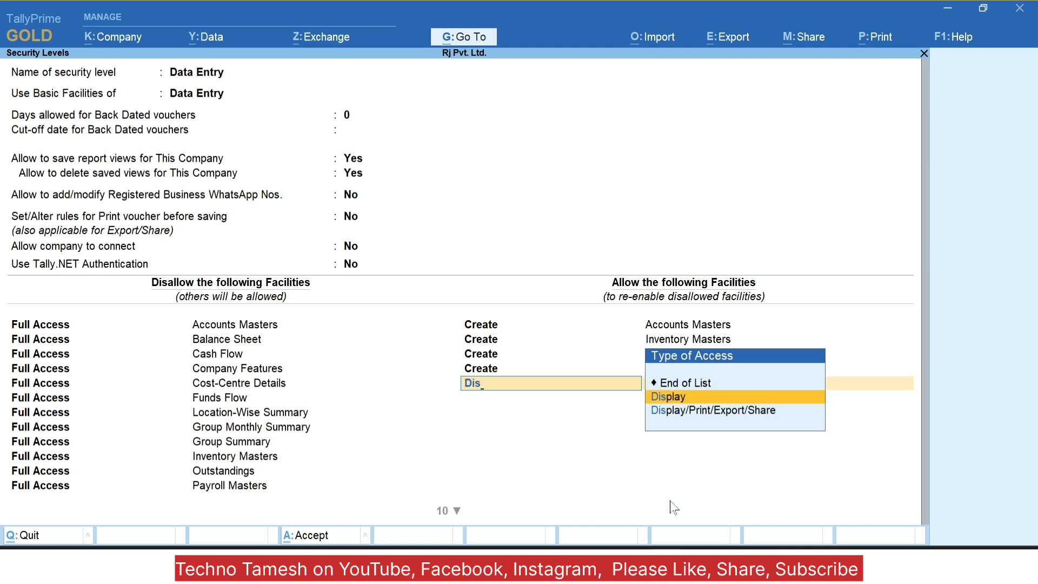
{"action": "key", "text": "Down"}
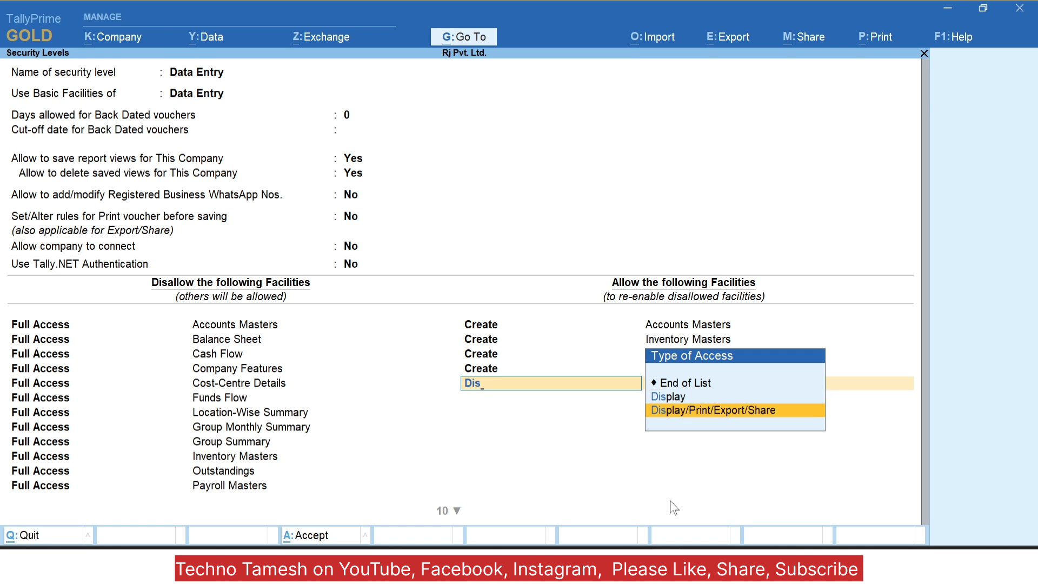
{"action": "key", "text": "Return"}
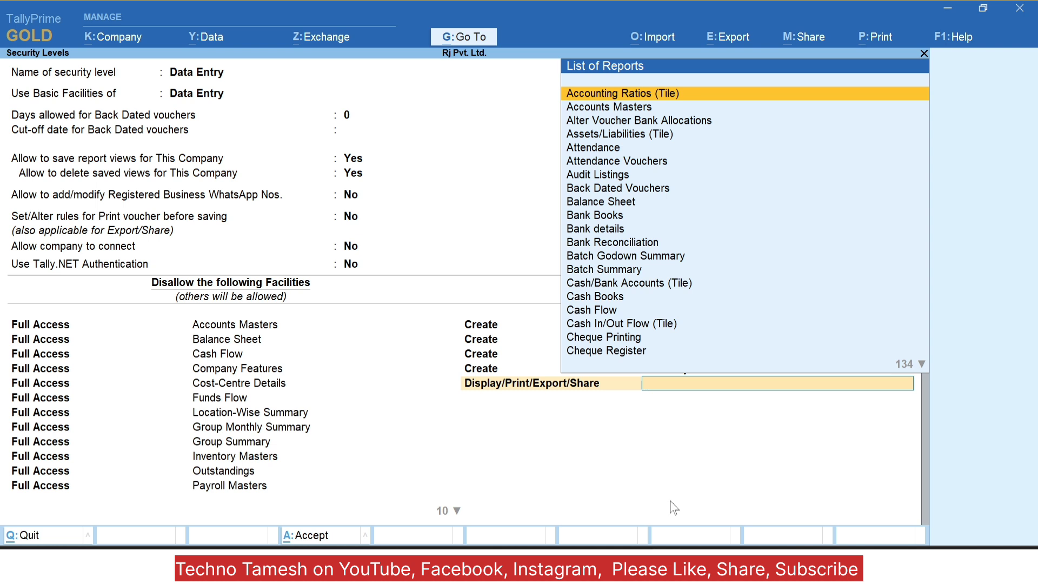
{"action": "key", "text": "Down"}
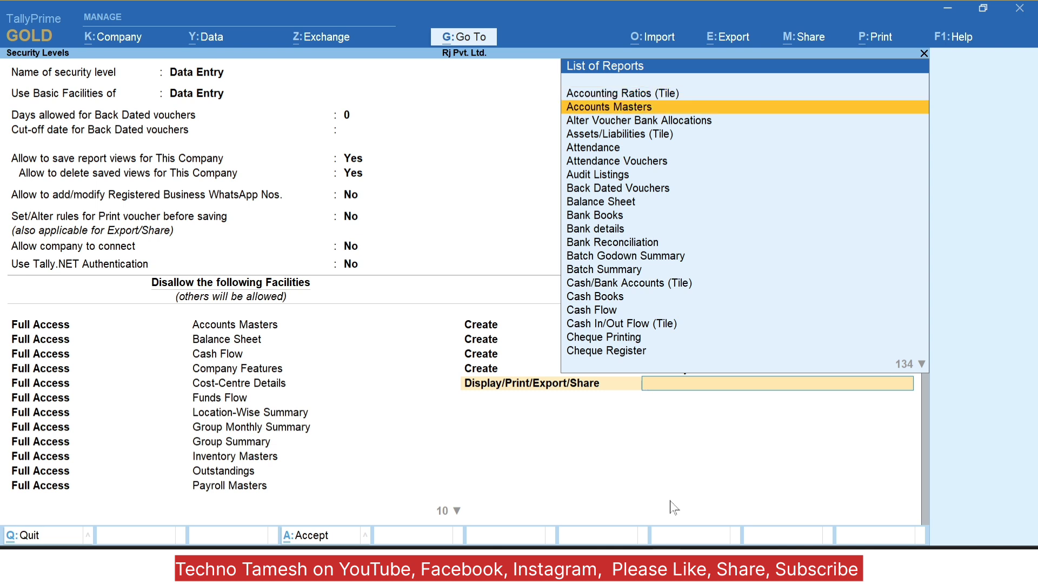
{"action": "key", "text": "Return"}
Step: Add a Display/Print/Export/Share allowance for Day Book and save the Data Entry level
{"action": "key", "text": "Down"}
{"action": "key", "text": "Down"}
{"action": "key", "text": "Down"}
{"action": "key", "text": "Down"}
{"action": "key", "text": "Down"}
{"action": "key", "text": "Down"}
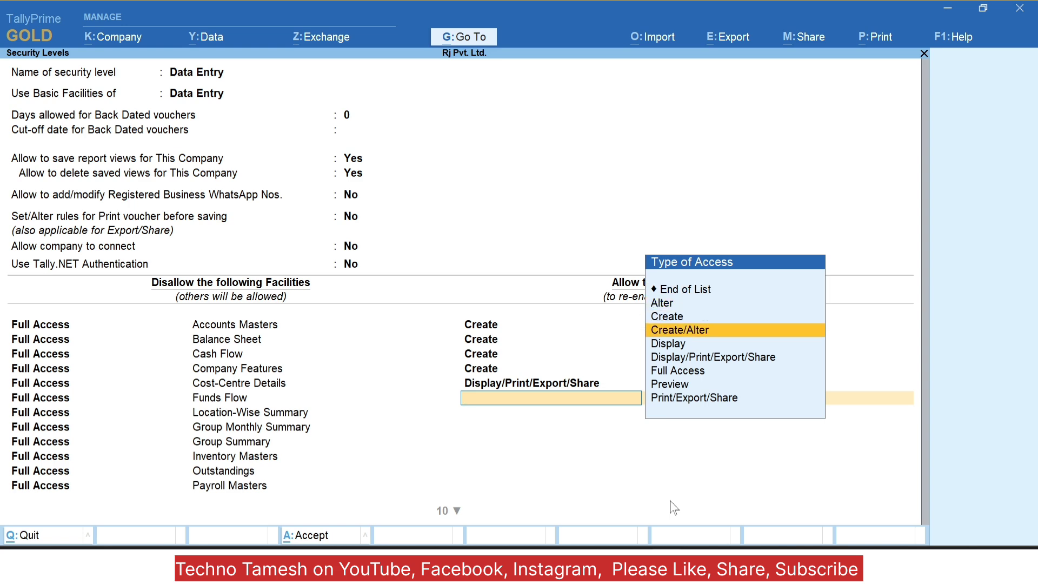
{"action": "key", "text": "Up"}
{"action": "key", "text": "Return"}
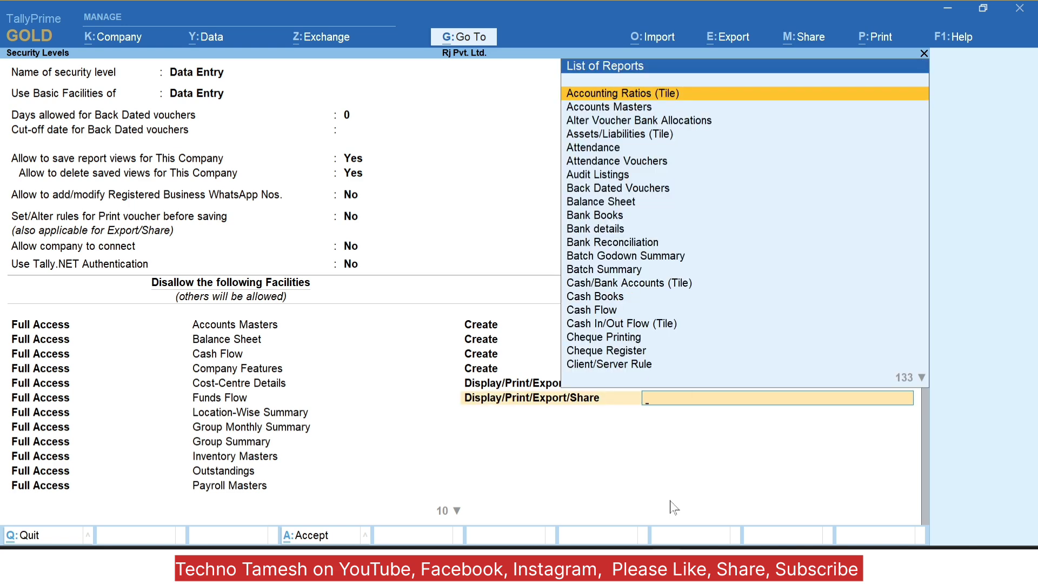
{"action": "key", "text": "Down"}
{"action": "type", "text": "F"}
{"action": "key", "text": "BackSpace"}
{"action": "type", "text": "Da"}
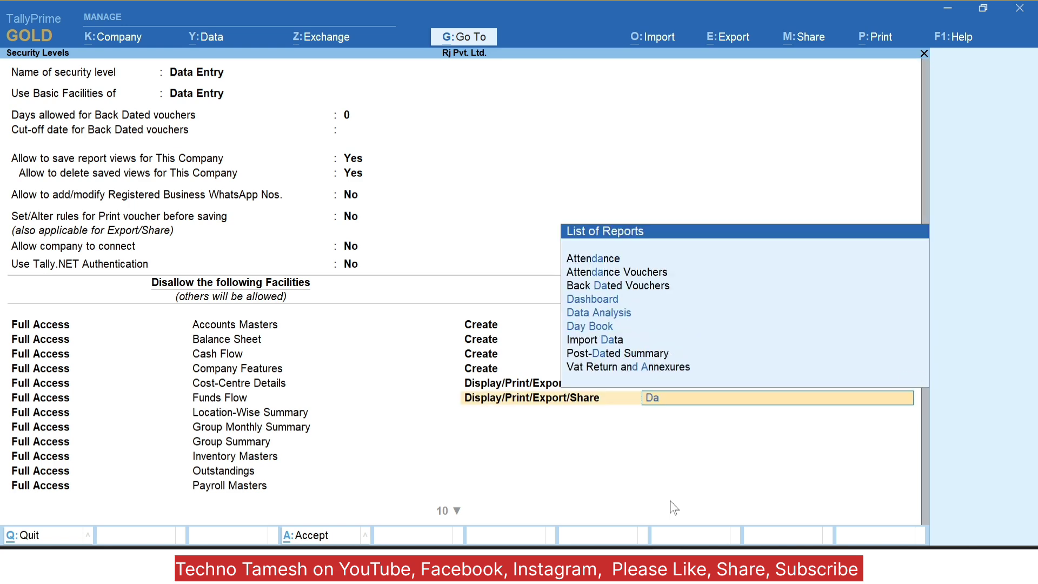
{"action": "type", "text": "y"}
{"action": "key", "text": "Return"}
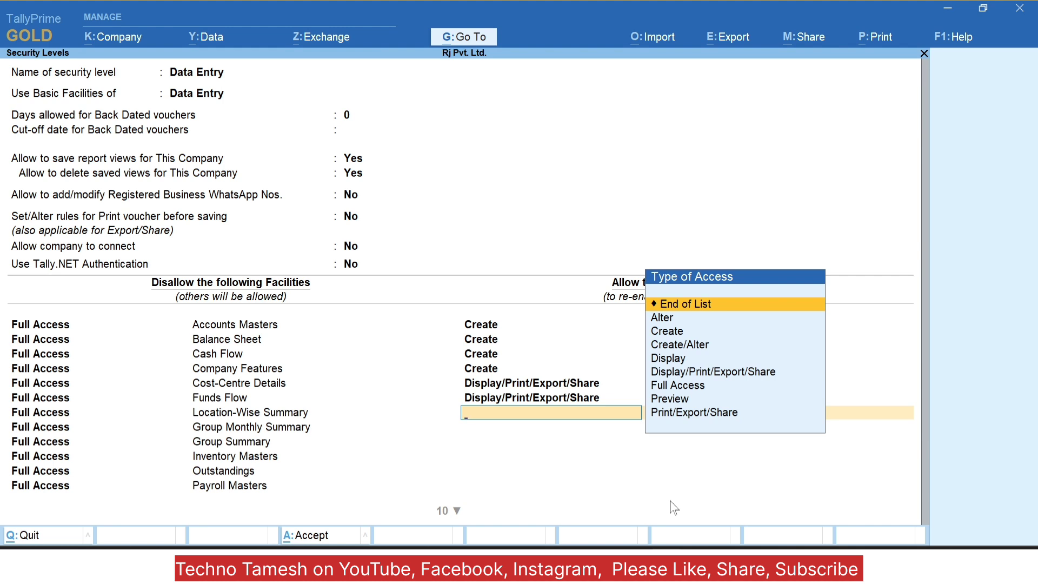
{"action": "key", "text": "Return"}
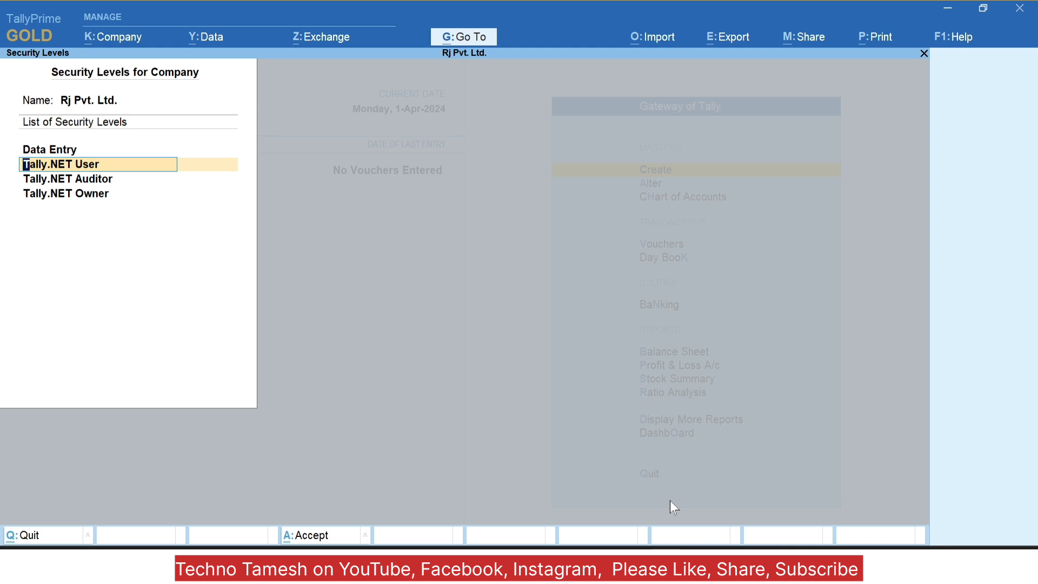
Step: Review the Tally.NET User security level without changes and accept the Security Levels list
{"action": "key", "text": "Up"}
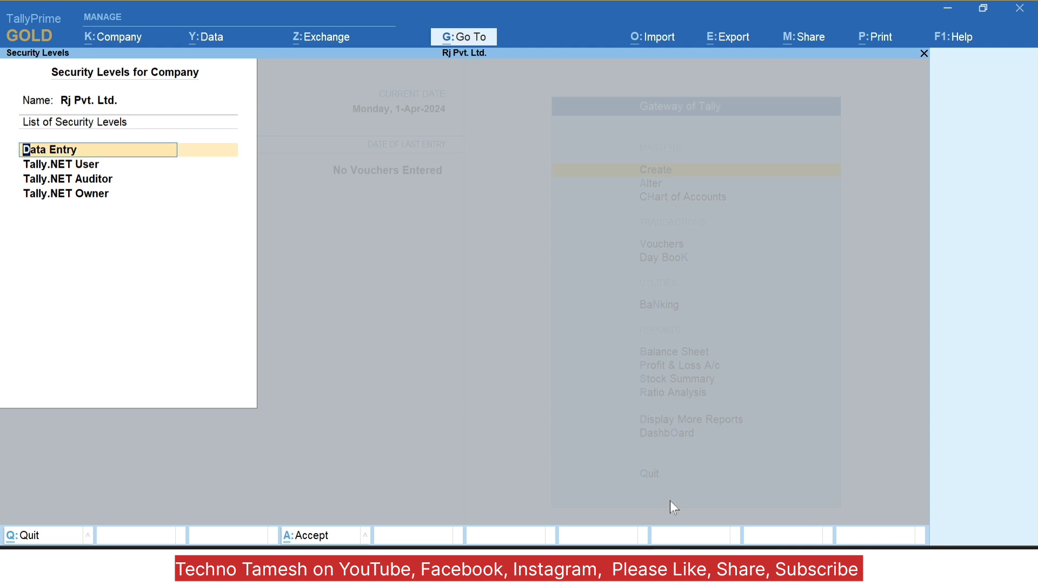
{"action": "key", "text": "Down"}
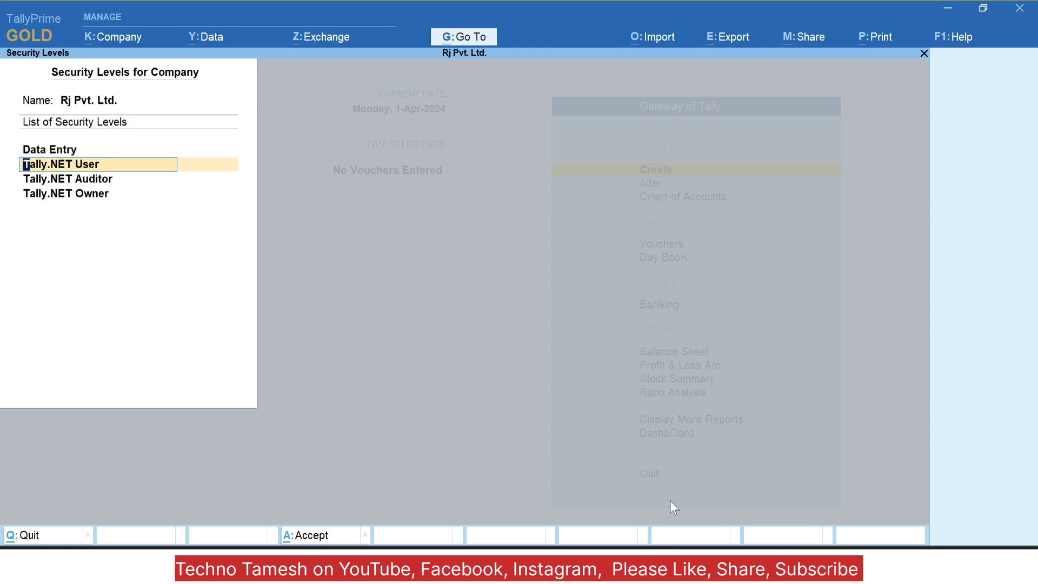
{"action": "key", "text": "Down"}
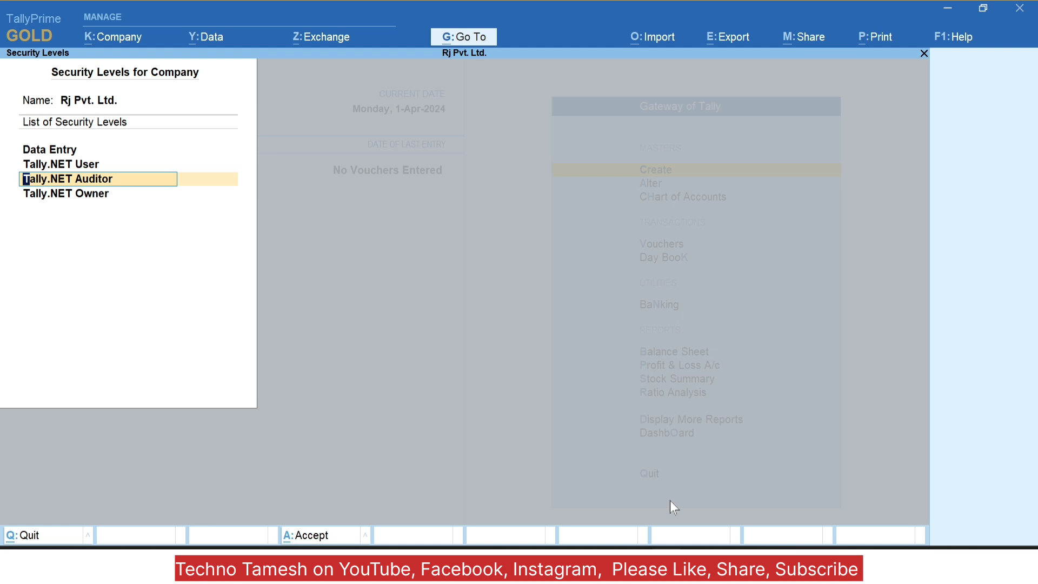
{"action": "key", "text": "Up"}
{"action": "key", "text": "Return"}
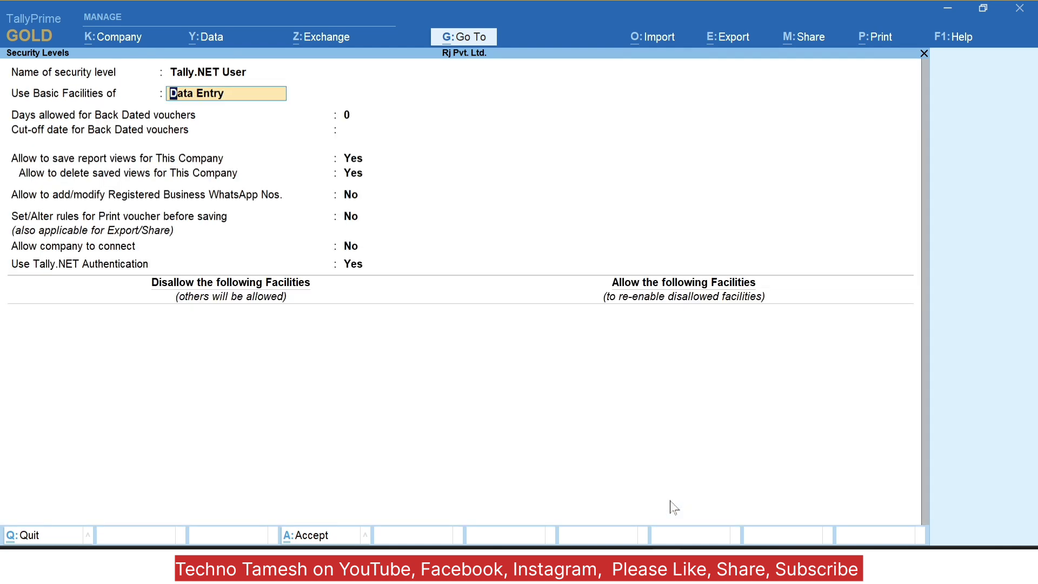
{"action": "key", "text": "Escape"}
{"action": "key", "text": "Escape"}
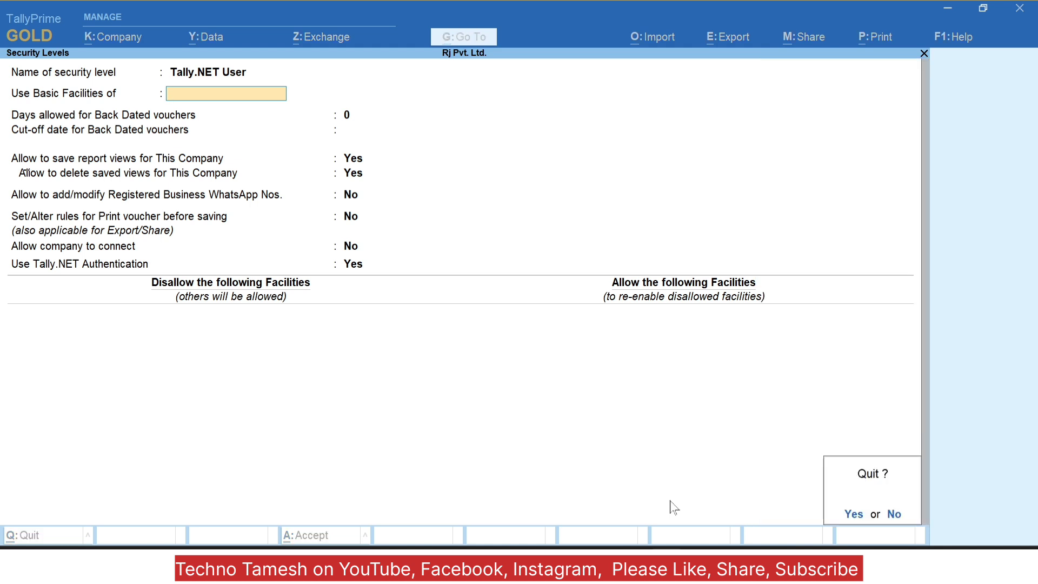
{"action": "key", "text": "Return"}
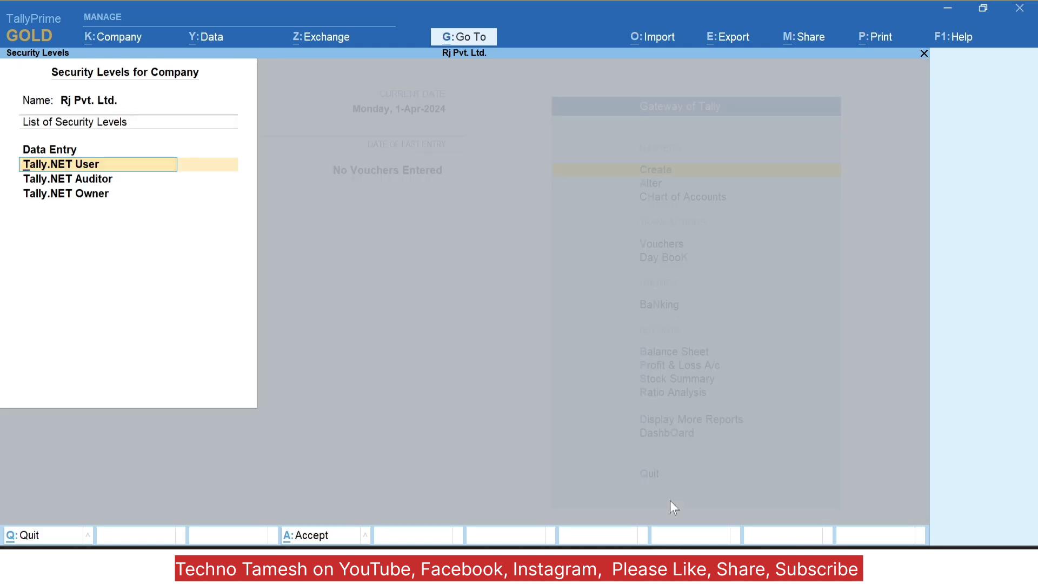
{"action": "key", "text": "Down"}
{"action": "key", "text": "Down"}
{"action": "key", "text": "Down"}
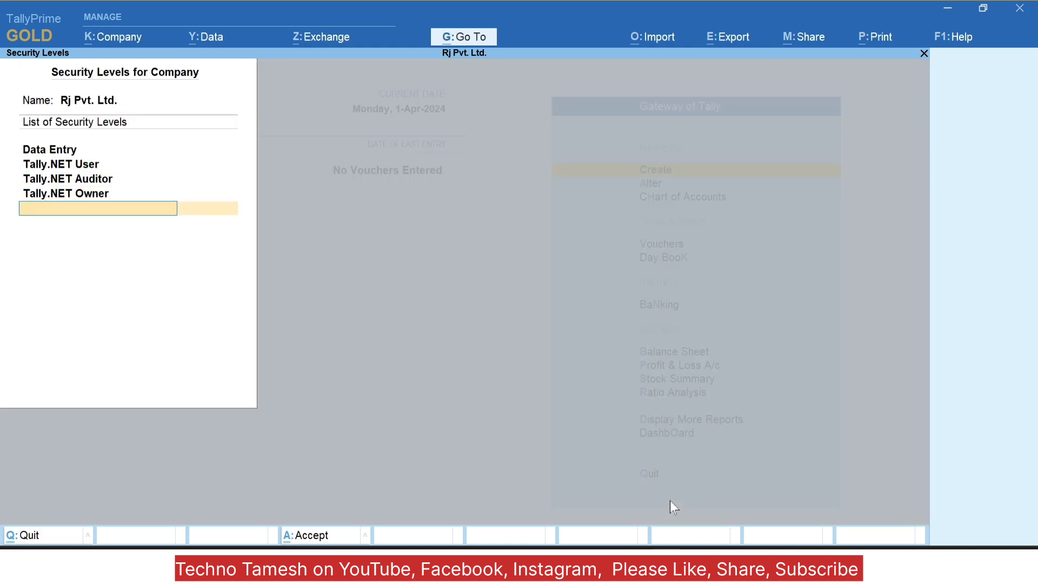
{"action": "key", "text": "Return"}
{"action": "key", "text": "Return"}
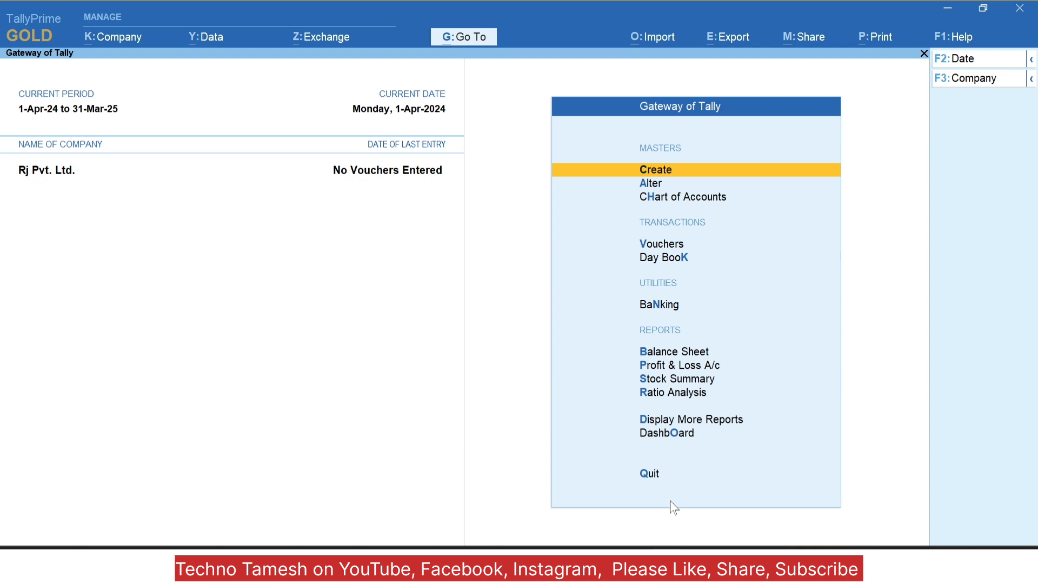
Step: Reopen User Roles and review the Tally.NET Auditor level, leaving it unchanged
{"action": "key", "text": "alt+k"}
{"action": "key", "text": "Down"}
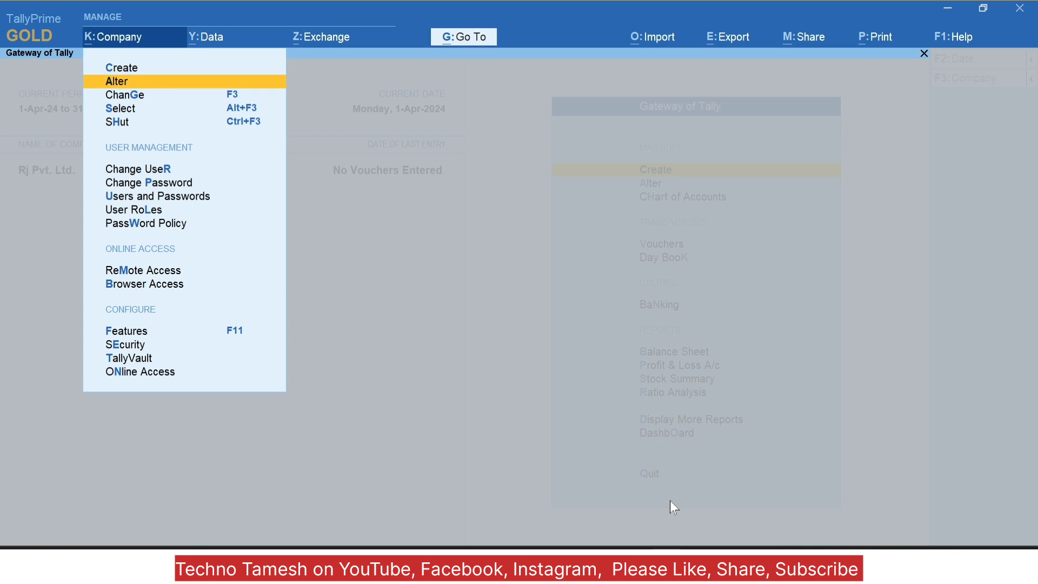
{"action": "key", "text": "Down"}
{"action": "key", "text": "Down"}
{"action": "key", "text": "Down"}
{"action": "key", "text": "Down"}
{"action": "key", "text": "Down"}
{"action": "key", "text": "Down"}
{"action": "key", "text": "Down"}
{"action": "key", "text": "Down"}
{"action": "key", "text": "Up"}
{"action": "key", "text": "Return"}
{"action": "key", "text": "Down"}
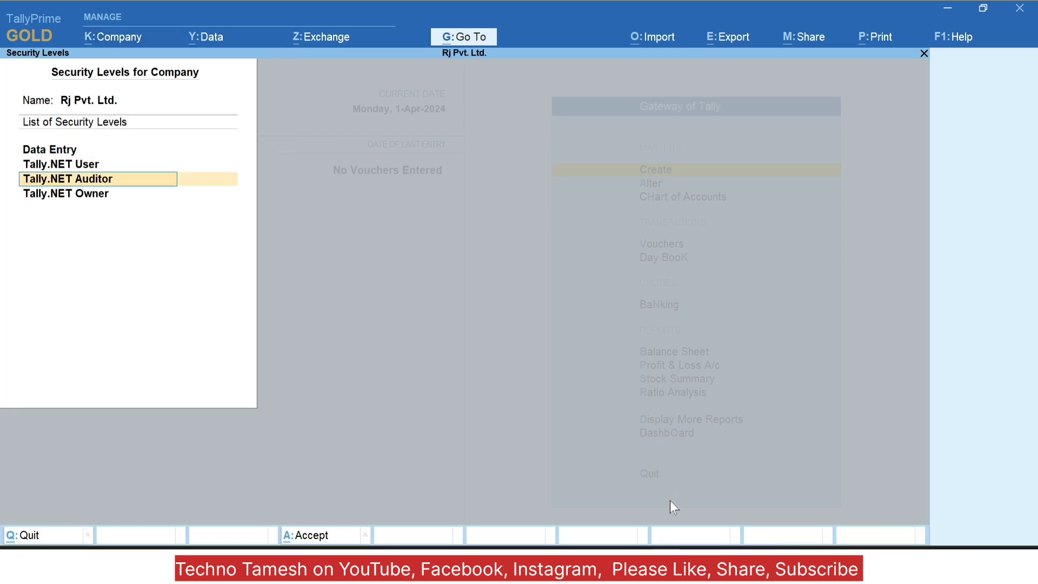
{"action": "key", "text": "Return"}
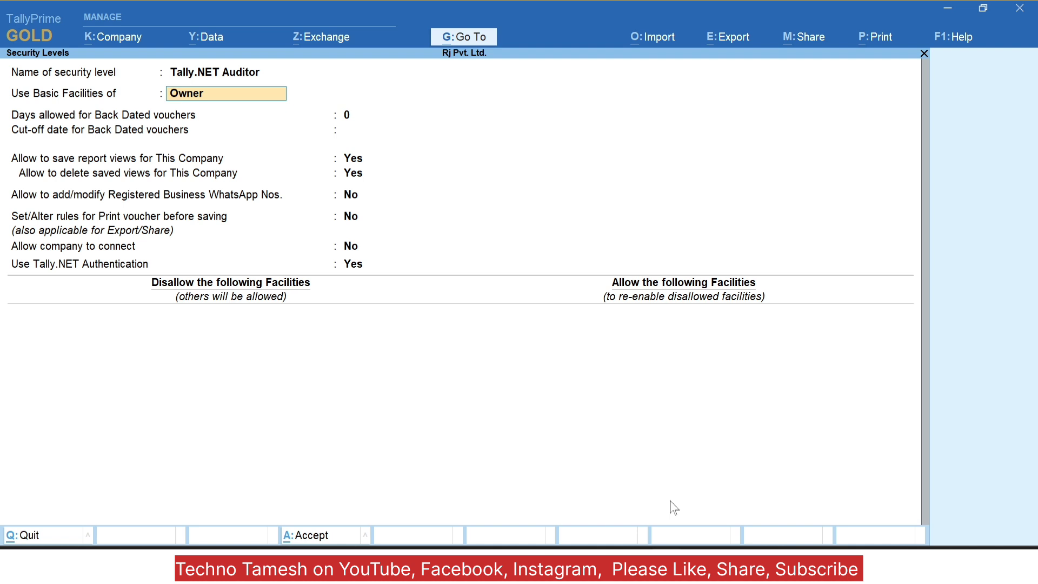
{"action": "key", "text": "BackSpace"}
{"action": "key", "text": "Escape"}
Step: Review the Tally.NET Owner level unchanged, then accept the list to return to the Gateway
{"action": "key", "text": "Down"}
{"action": "key", "text": "Return"}
{"action": "key", "text": "BackSpace"}
{"action": "key", "text": "Escape"}
{"action": "key", "text": "Escape"}
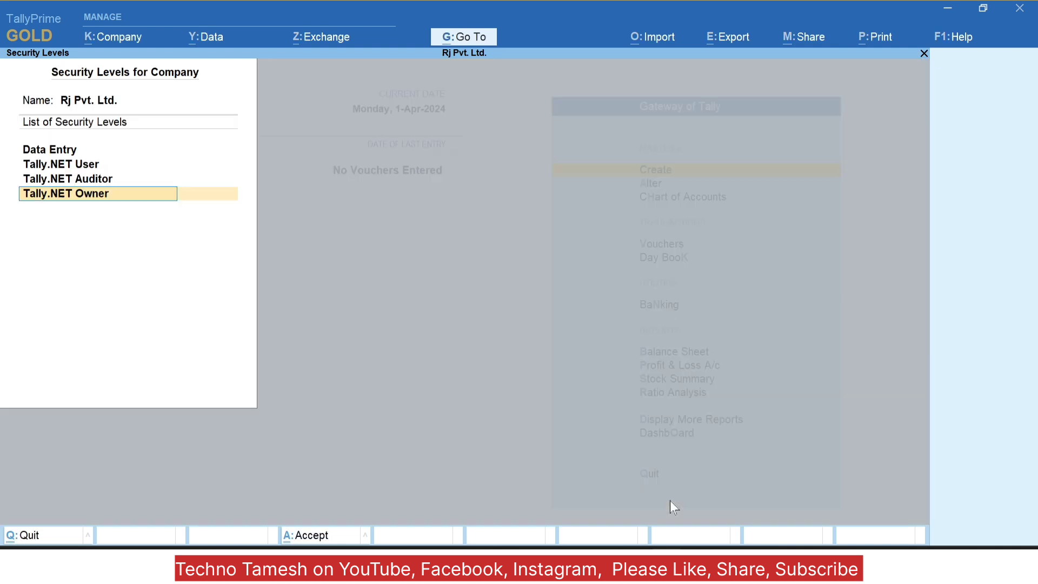
{"action": "key", "text": "Down"}
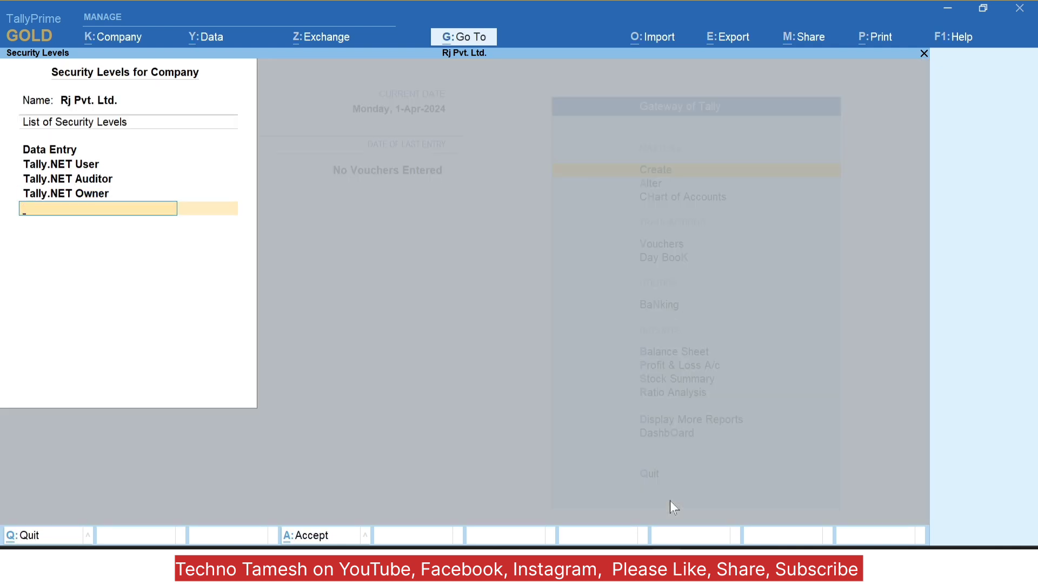
{"action": "key", "text": "Return"}
{"action": "key", "text": "Return"}
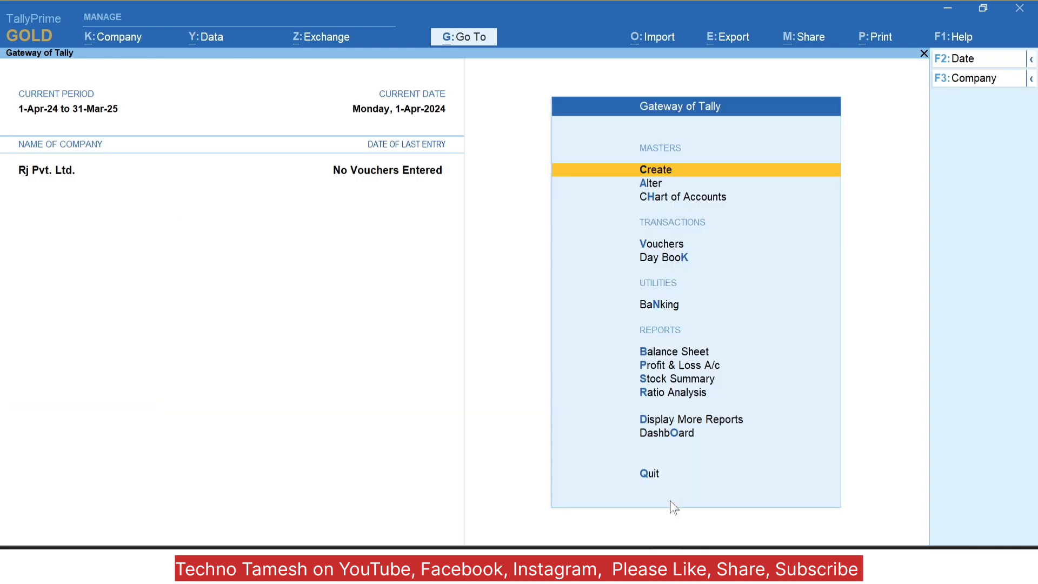
Step: View the company's Users and Passwords list, then close it back to the Gateway
{"action": "key", "text": "alt+k"}
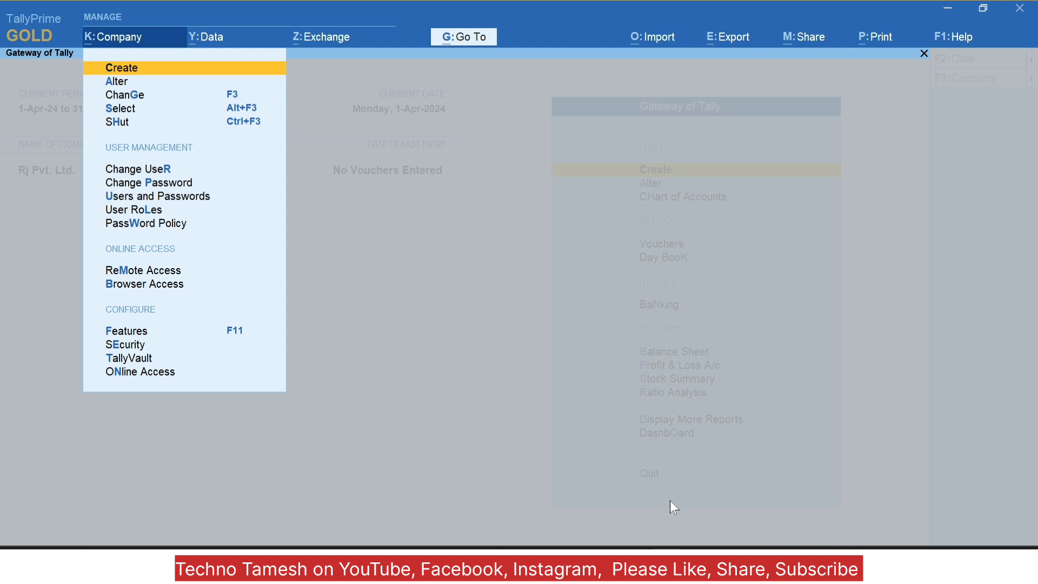
{"action": "key", "text": "Down"}
{"action": "key", "text": "Down"}
{"action": "key", "text": "Down"}
{"action": "key", "text": "Down"}
{"action": "key", "text": "Down"}
{"action": "key", "text": "Down"}
{"action": "key", "text": "Down"}
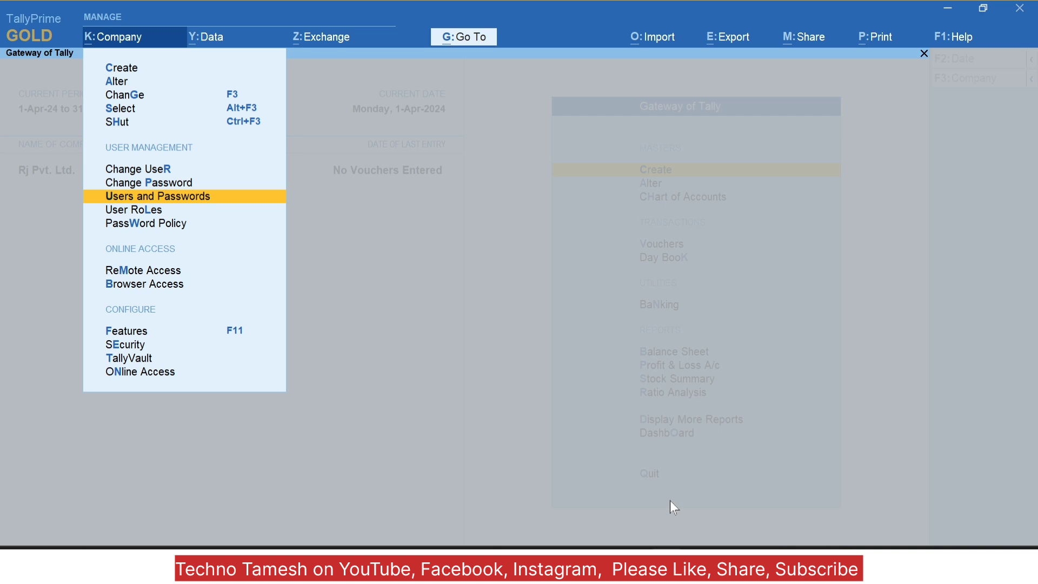
{"action": "key", "text": "Return"}
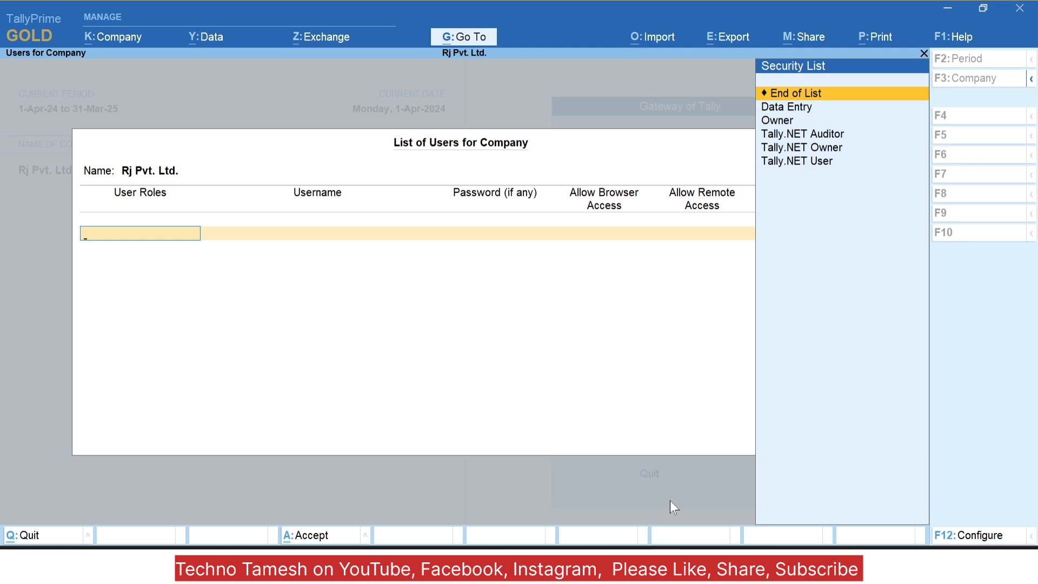
{"action": "key", "text": "Escape"}
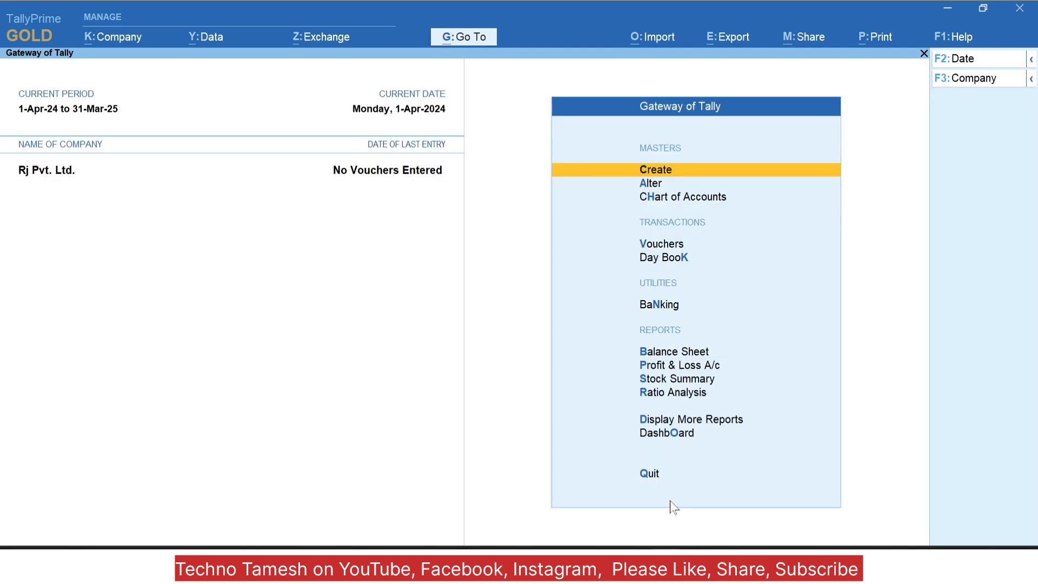
{"action": "key", "text": "Escape"}
{"action": "key", "text": "Escape"}
Step: Reopen the Company menu and move to its user management options
{"action": "key", "text": "alt+k"}
{"action": "key", "text": "Down"}
{"action": "key", "text": "Down"}
{"action": "key", "text": "Down"}
{"action": "key", "text": "Down"}
{"action": "key", "text": "Down"}
{"action": "key", "text": "Down"}
{"action": "key", "text": "Down"}
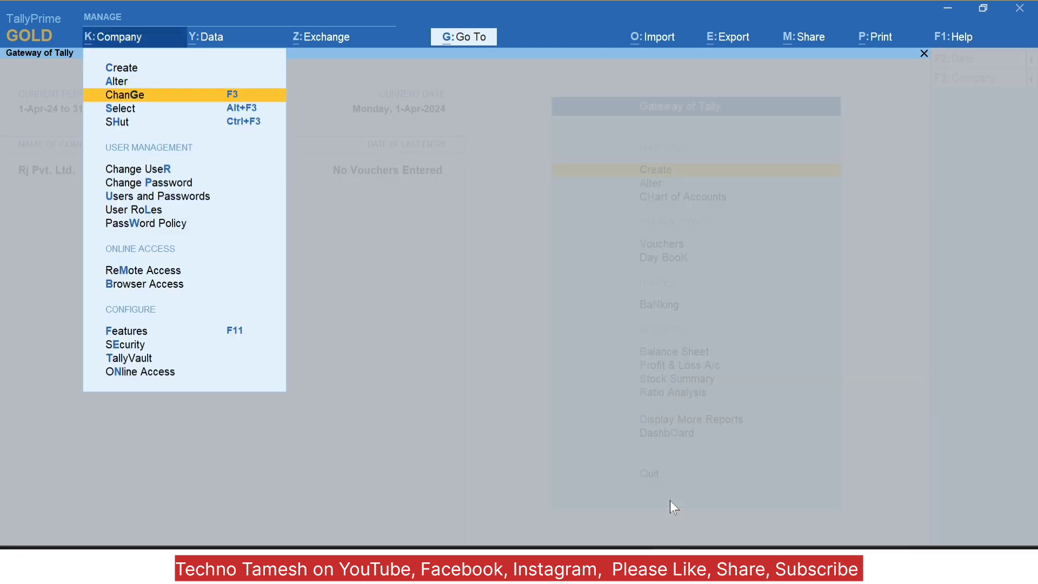
{"action": "key", "text": "Up"}
{"action": "key", "text": "Up"}
{"action": "key", "text": "Up"}
{"action": "key", "text": "Down"}
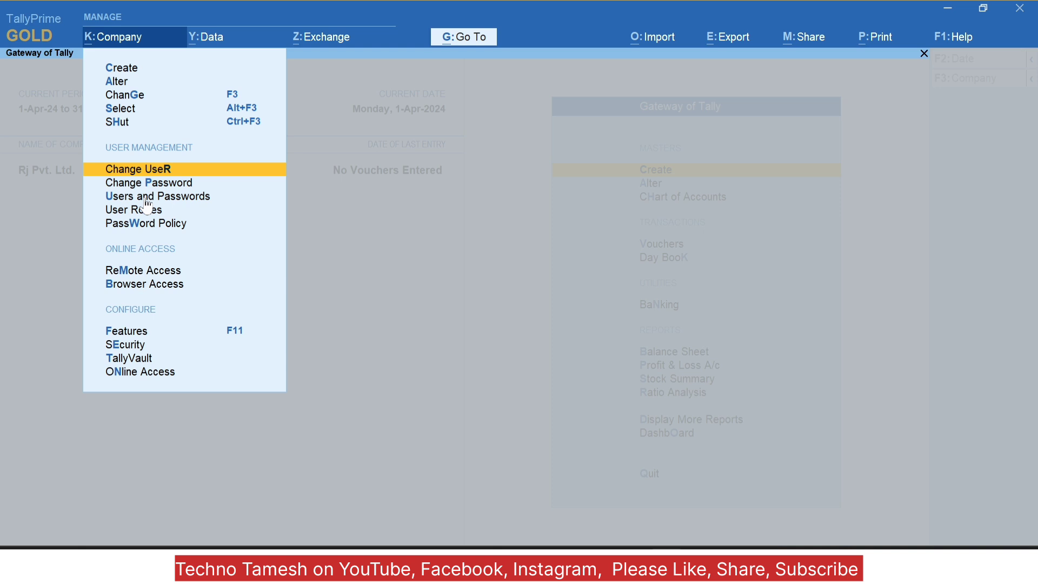
{"action": "key", "text": "Down"}
{"action": "key", "text": "Down"}
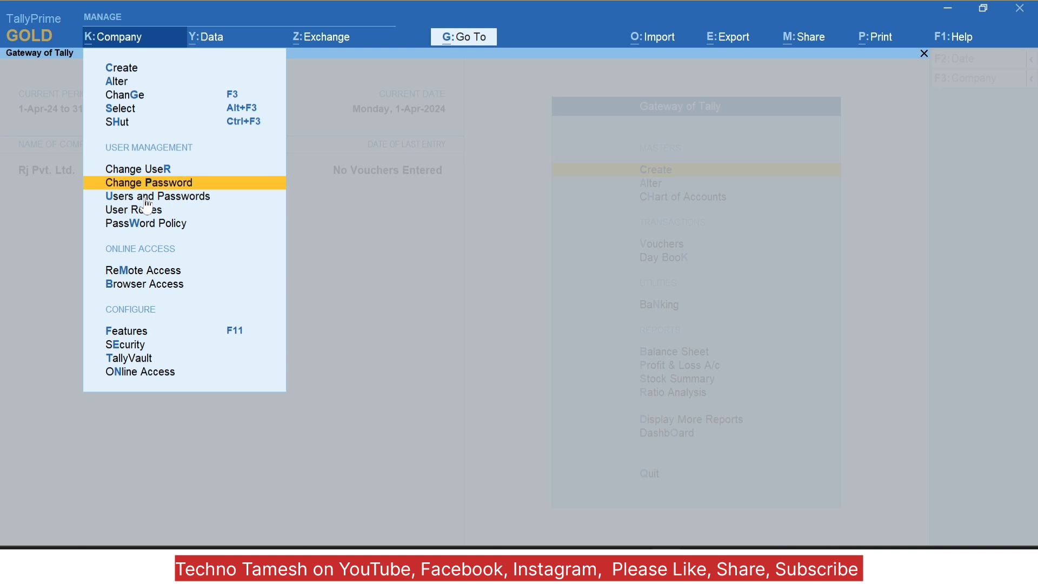
Step: Add a Data Entry user row with its username and password
{"action": "key", "text": "Return"}
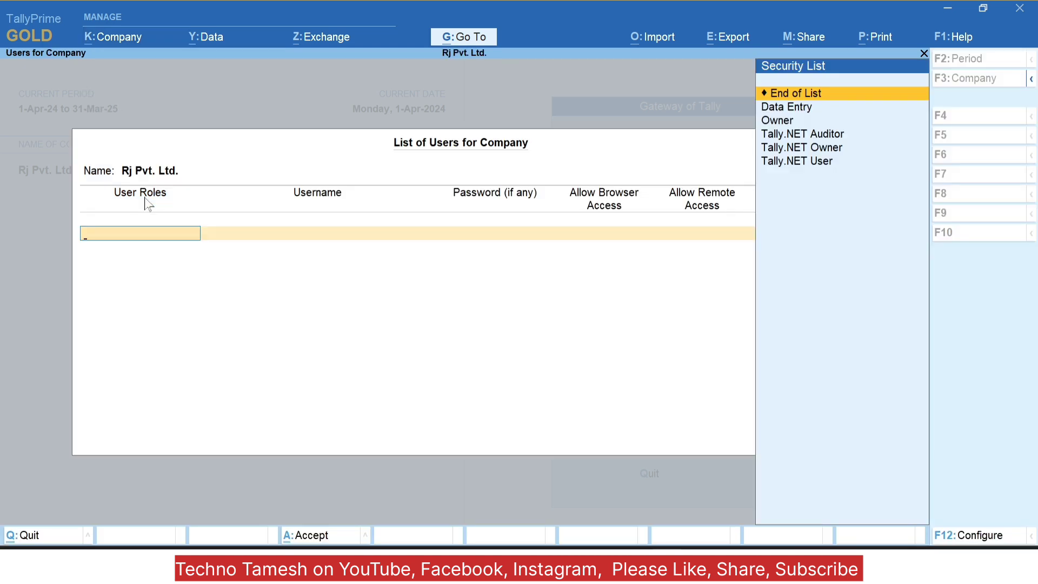
{"action": "key", "text": "Down"}
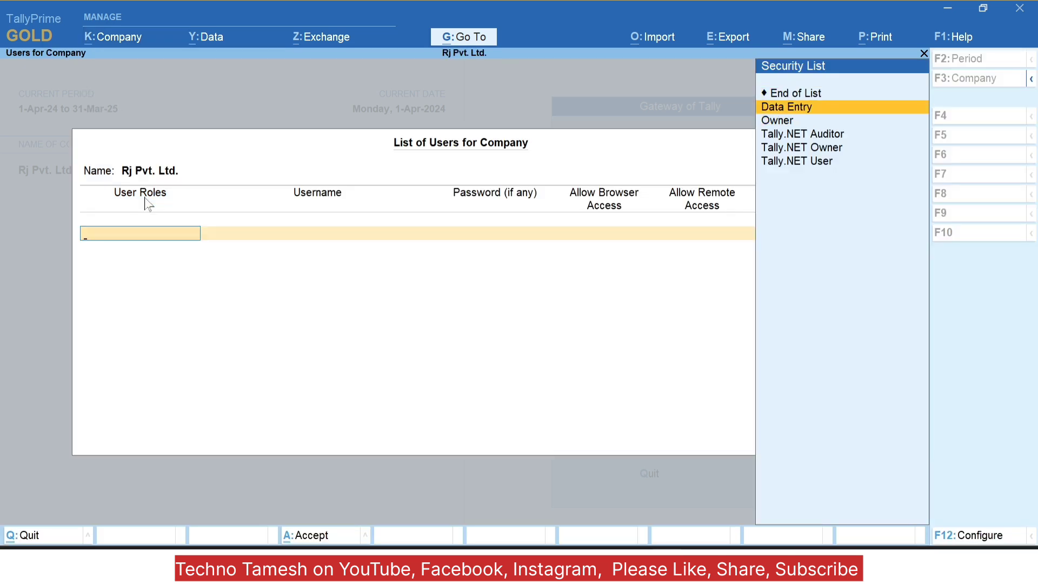
{"action": "key", "text": "Return"}
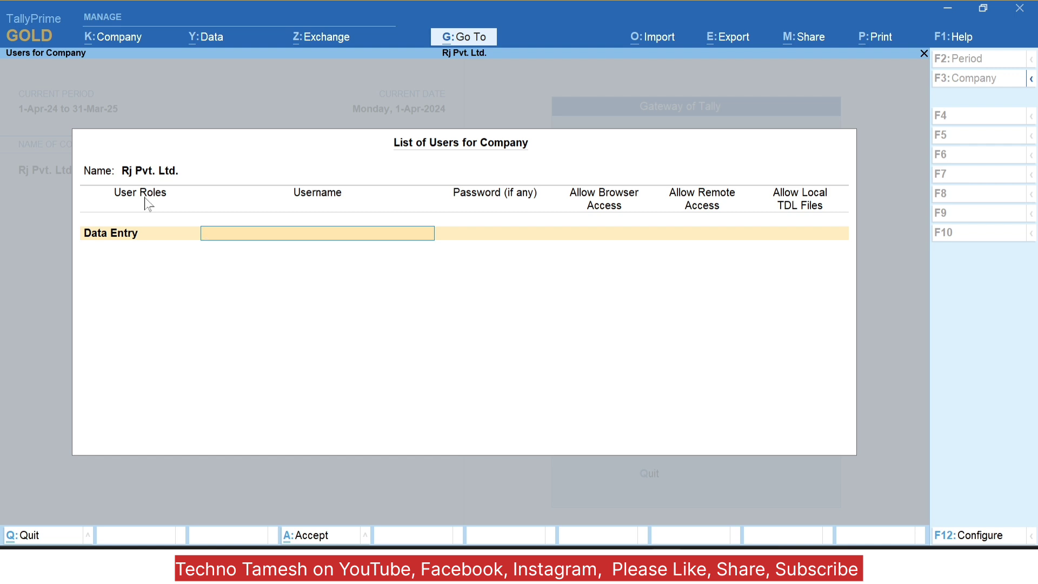
{"action": "type", "text": "po00"}
{"action": "key", "text": "Return"}
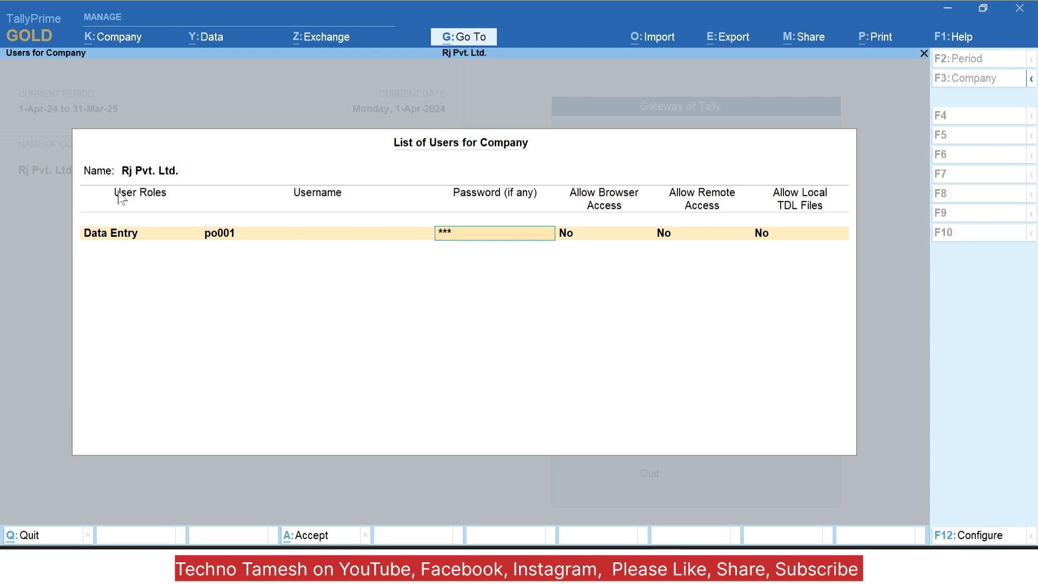
{"action": "key", "text": "Return"}
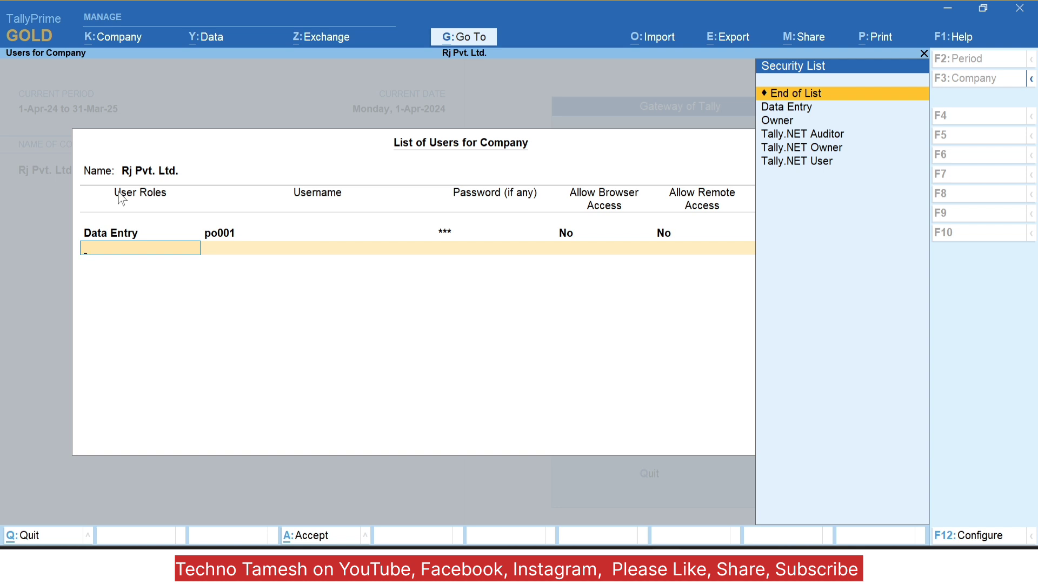
Step: Add a second Data Entry user with its username, then end and save the users list
{"action": "key", "text": "Down"}
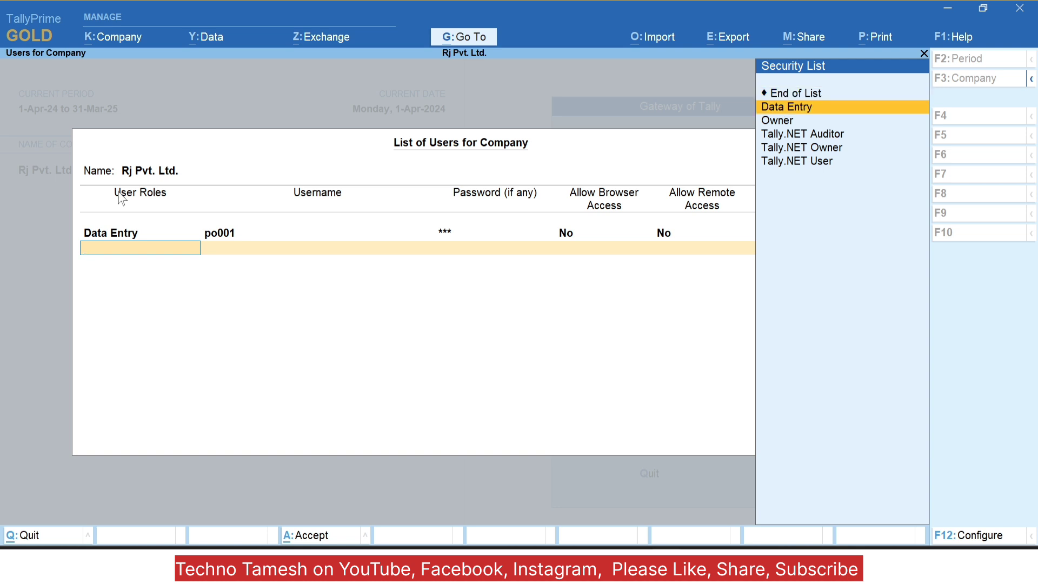
{"action": "key", "text": "Return"}
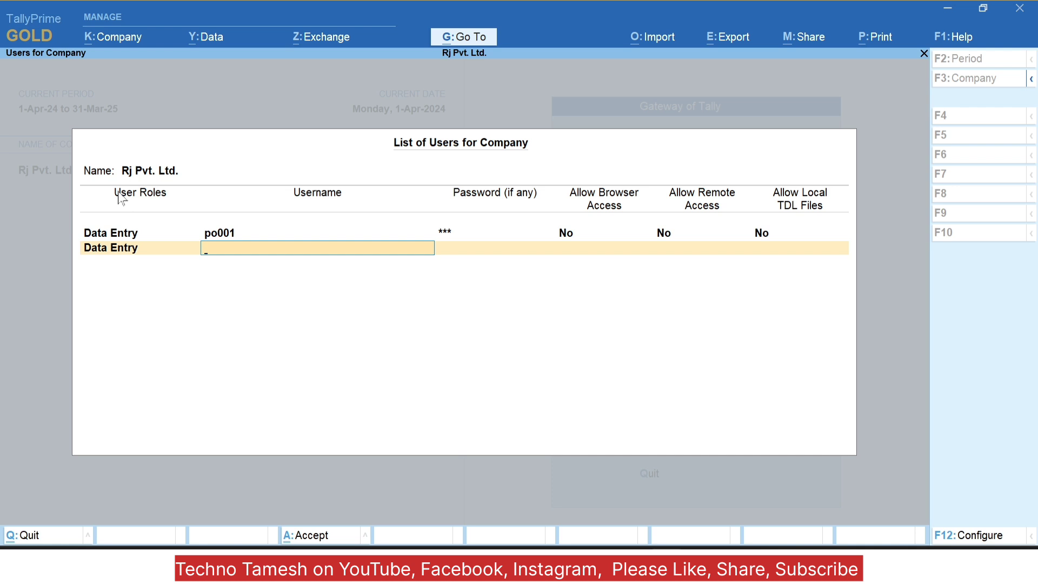
{"action": "type", "text": "so002"}
{"action": "key", "text": "Return"}
{"action": "key", "text": "Return"}
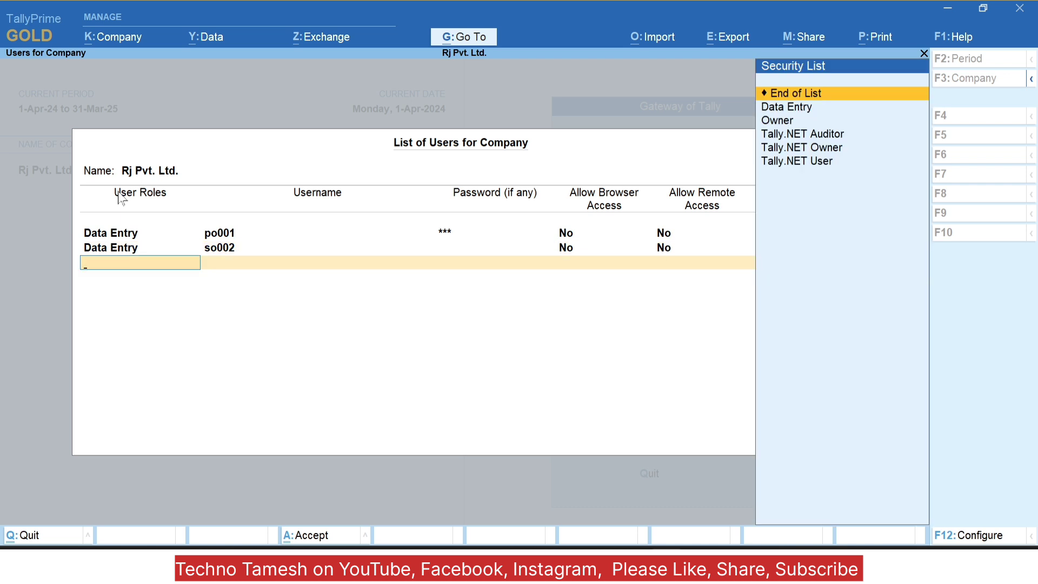
{"action": "key", "text": "Return"}
{"action": "key", "text": "Return"}
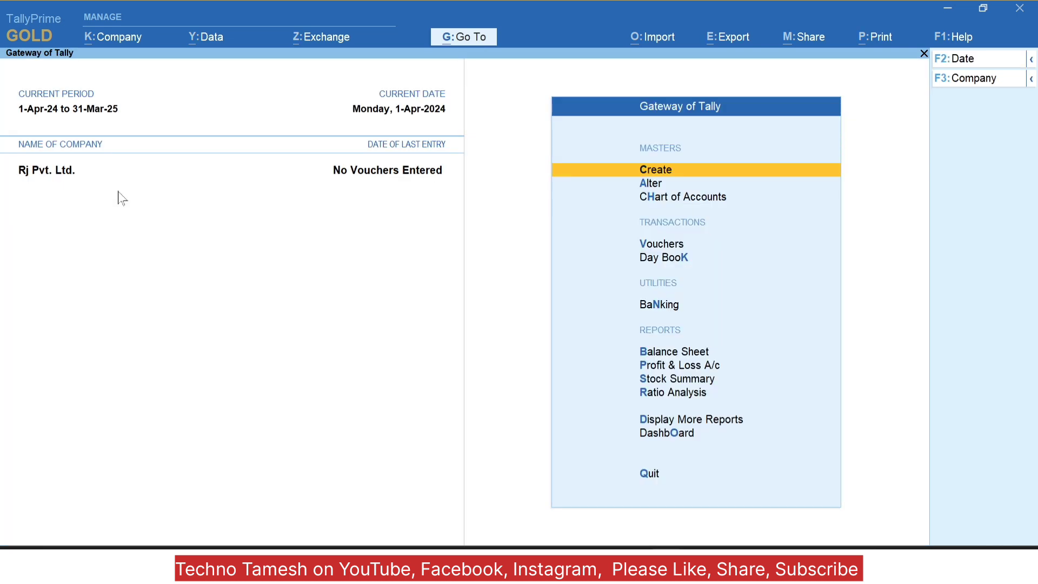
Step: In Users and Passwords, retype the second Data Entry user's password and save with Y
{"action": "key", "text": "alt+k"}
{"action": "key", "text": "Down"}
{"action": "key", "text": "Down"}
{"action": "key", "text": "Down"}
{"action": "key", "text": "Down"}
{"action": "key", "text": "Down"}
{"action": "key", "text": "Down"}
{"action": "key", "text": "Down"}
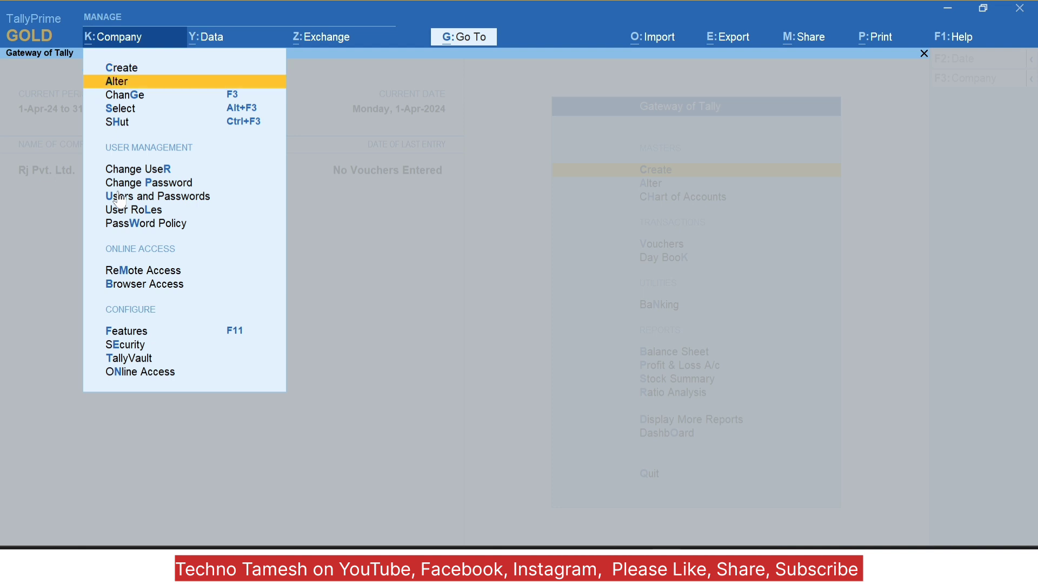
{"action": "left_click", "coordinate": [119, 198]}
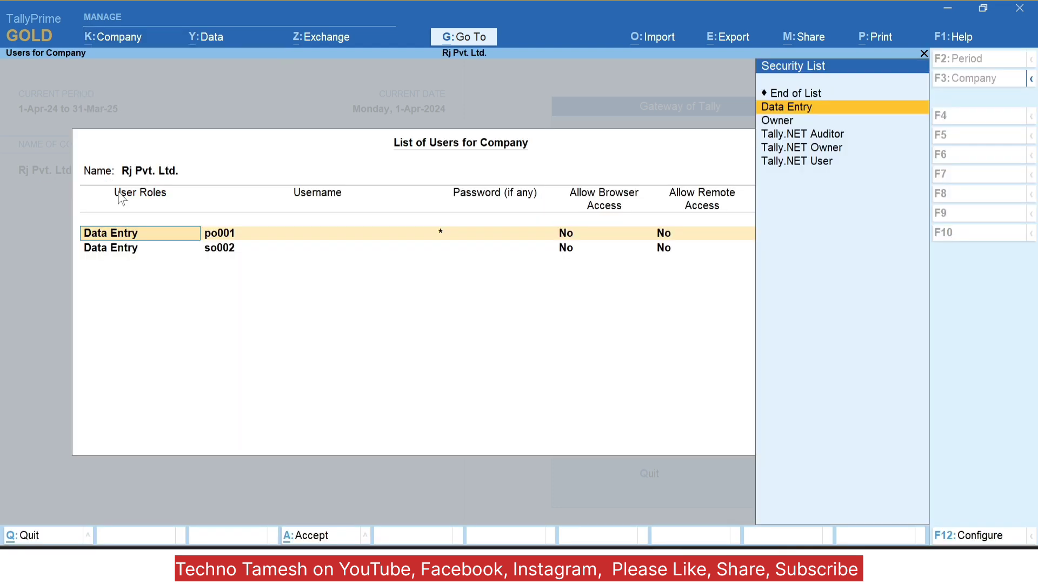
{"action": "key", "text": "Return"}
{"action": "key", "text": "Return"}
{"action": "key", "text": "Return"}
{"action": "key", "text": "Return"}
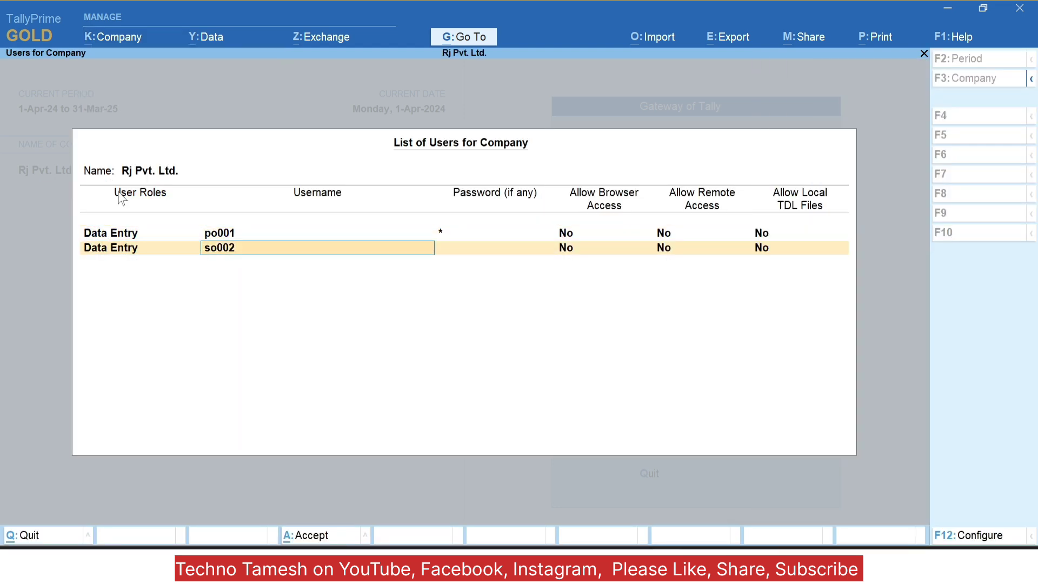
{"action": "key", "text": "Return"}
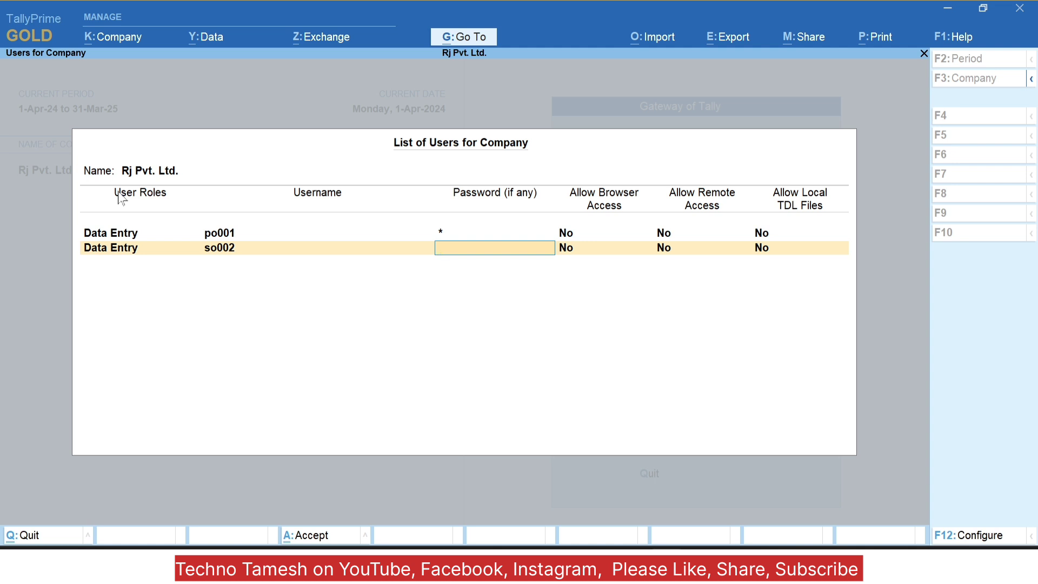
{"action": "key", "text": "Return"}
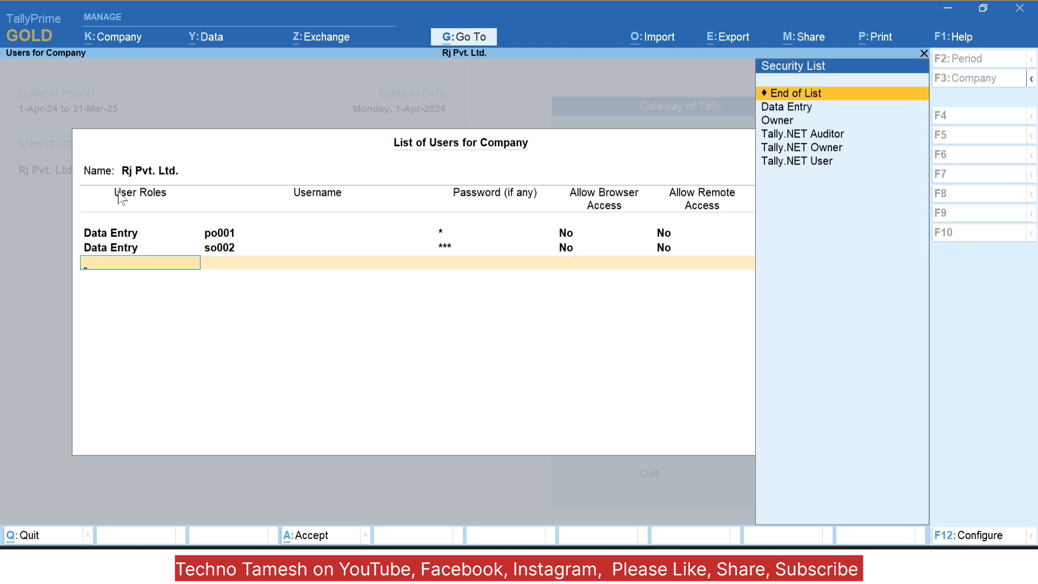
{"action": "key", "text": "Return"}
{"action": "key", "text": "y"}
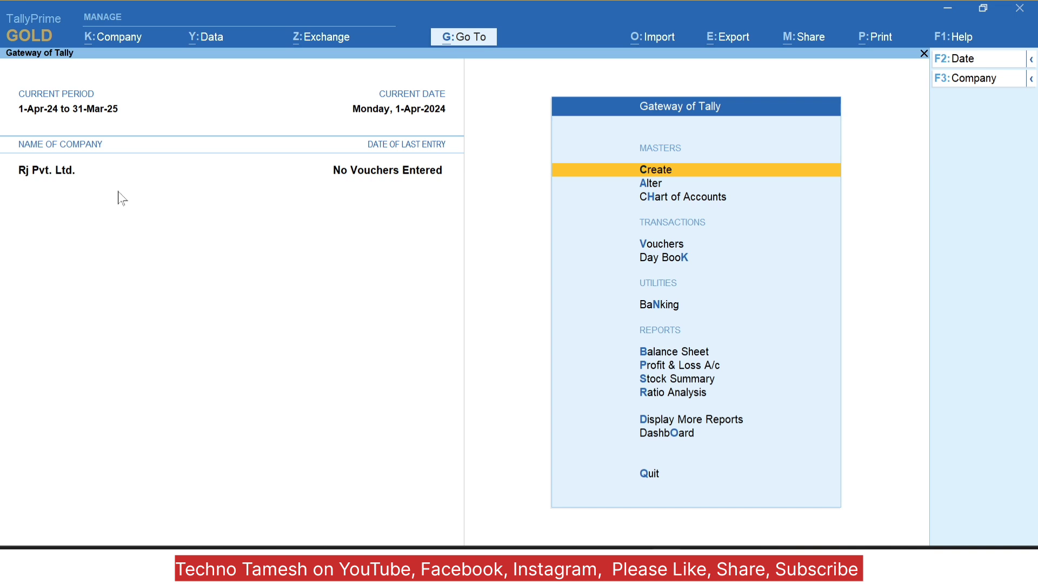
{"action": "key", "text": "alt+k"}
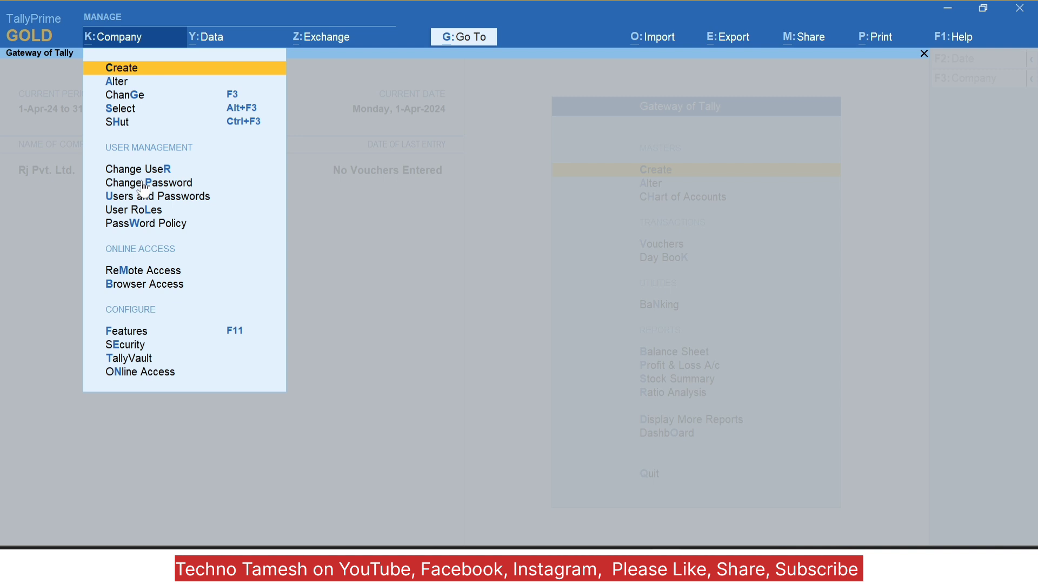
{"action": "left_click", "coordinate": [143, 184]}
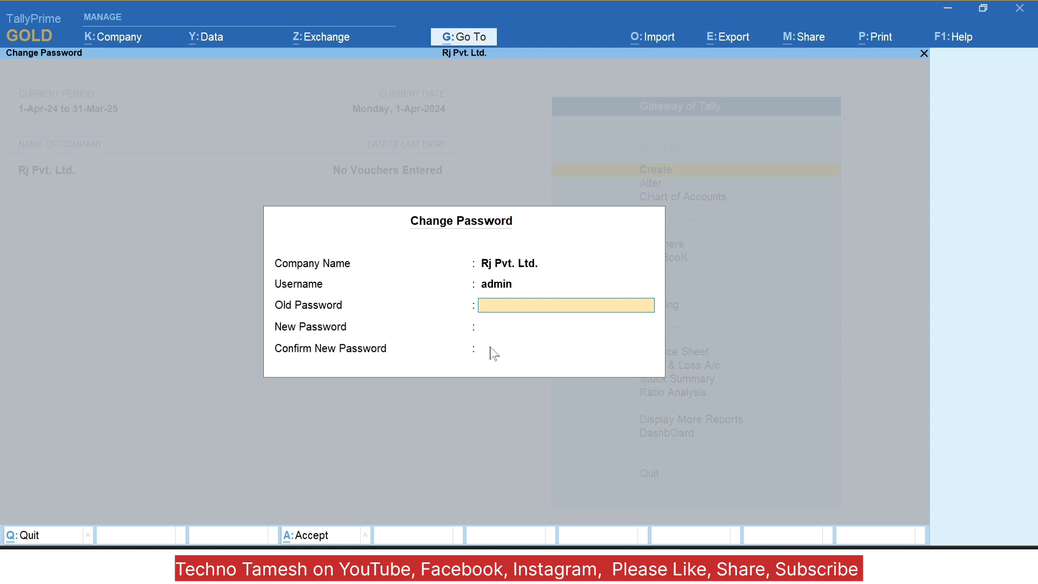
{"action": "key", "text": "Escape"}
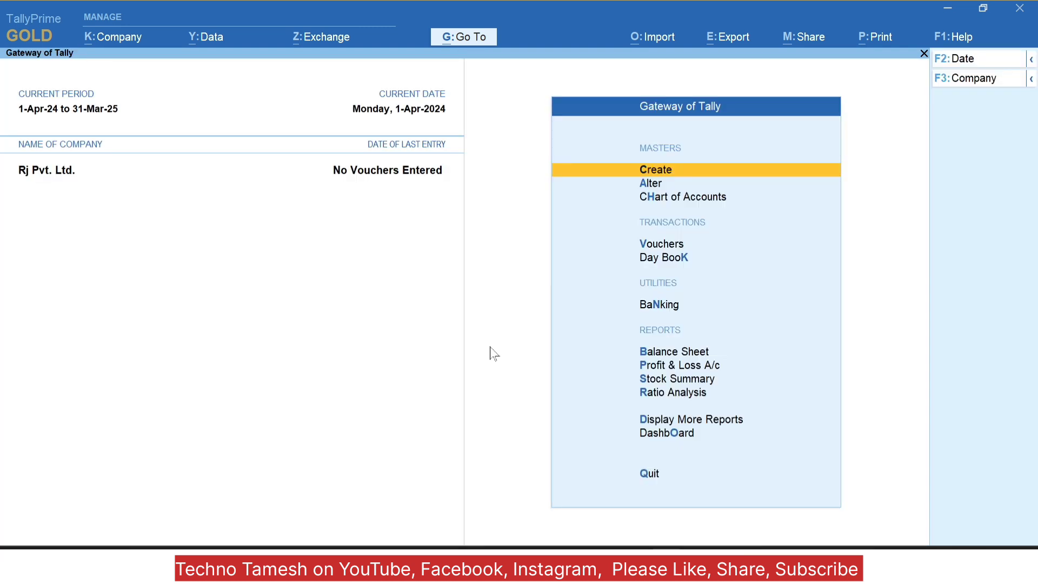
Step: Dismiss the Company menu and shut Rj Pvt. Ltd. with Ctrl+F3
{"action": "key", "text": "alt+k"}
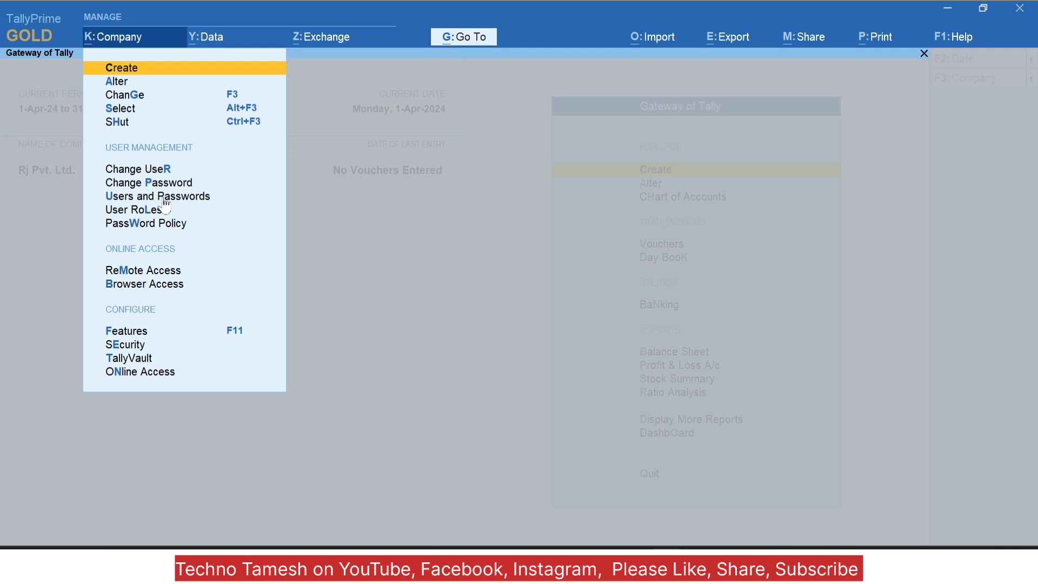
{"action": "left_click", "coordinate": [306, 264]}
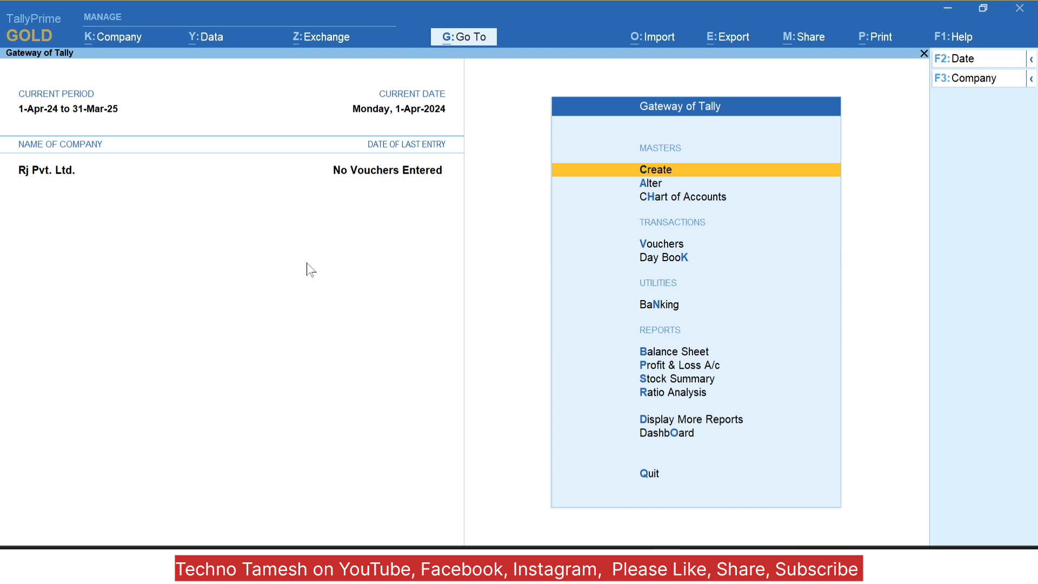
{"action": "key", "text": "ctrl+F3"}
{"action": "key", "text": "Return"}
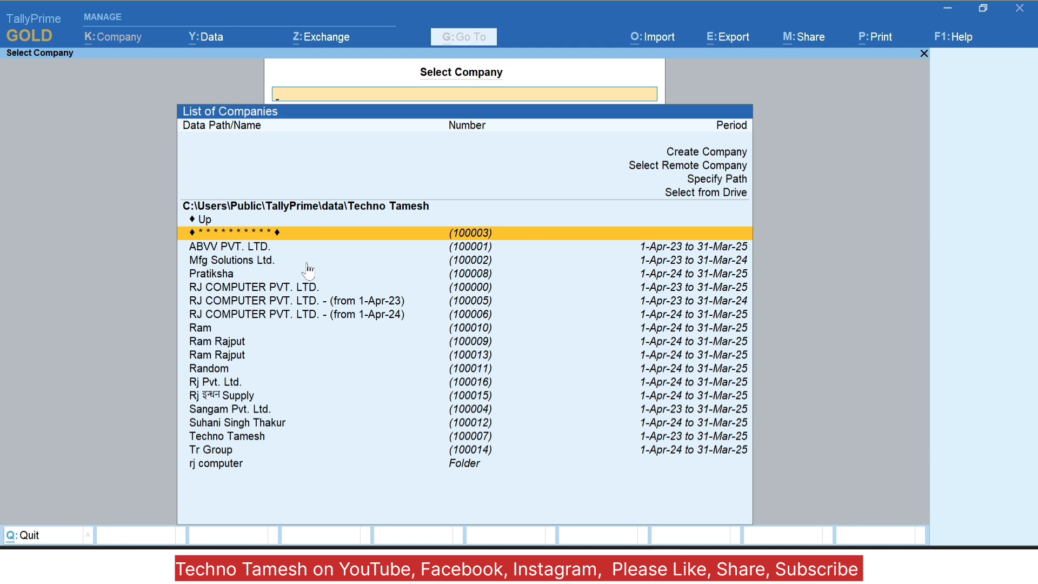
Step: Open Rj Pvt. Ltd. and log in with the first Data Entry user's username and password
{"action": "type", "text": "rj"}
{"action": "key", "text": "Down"}
{"action": "key", "text": "Down"}
{"action": "key", "text": "Down"}
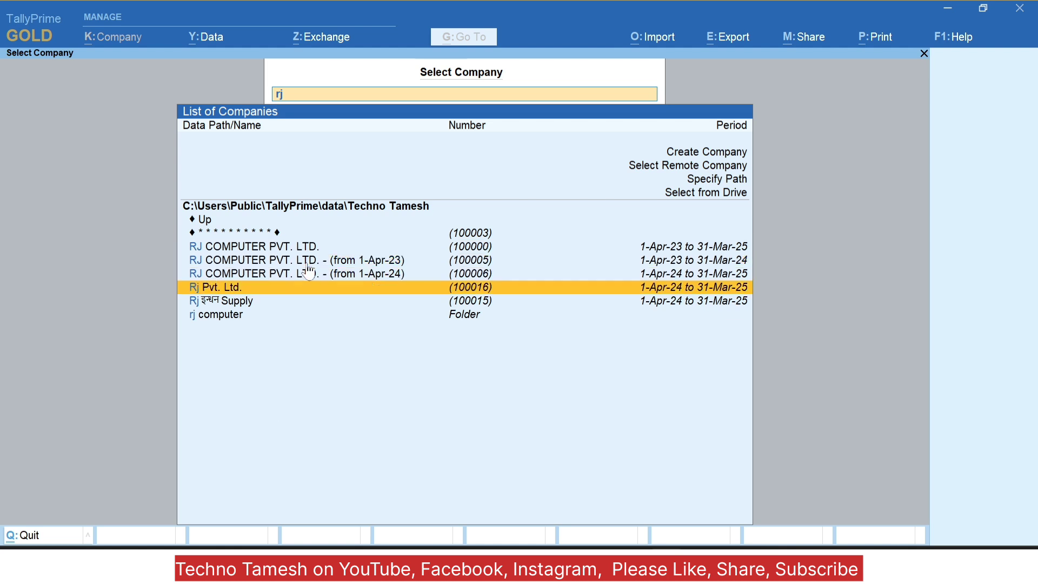
{"action": "key", "text": "Return"}
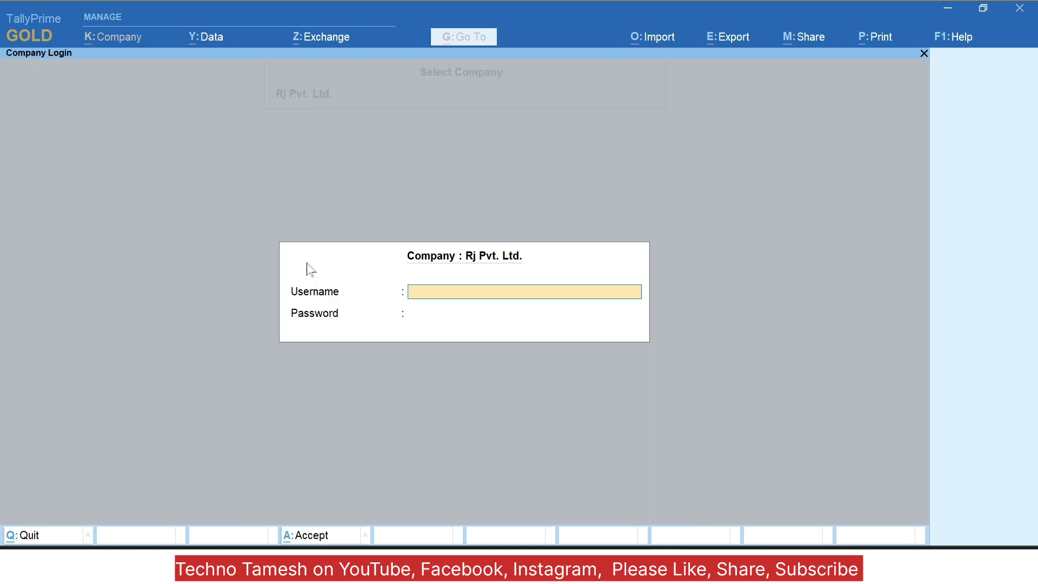
{"action": "type", "text": "po001"}
{"action": "key", "text": "Return"}
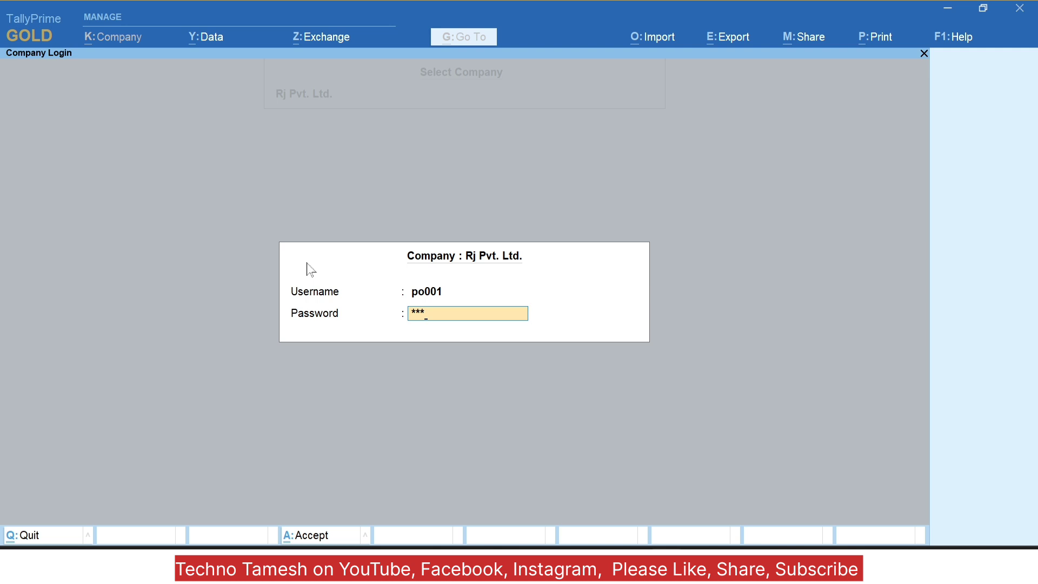
{"action": "key", "text": "Return"}
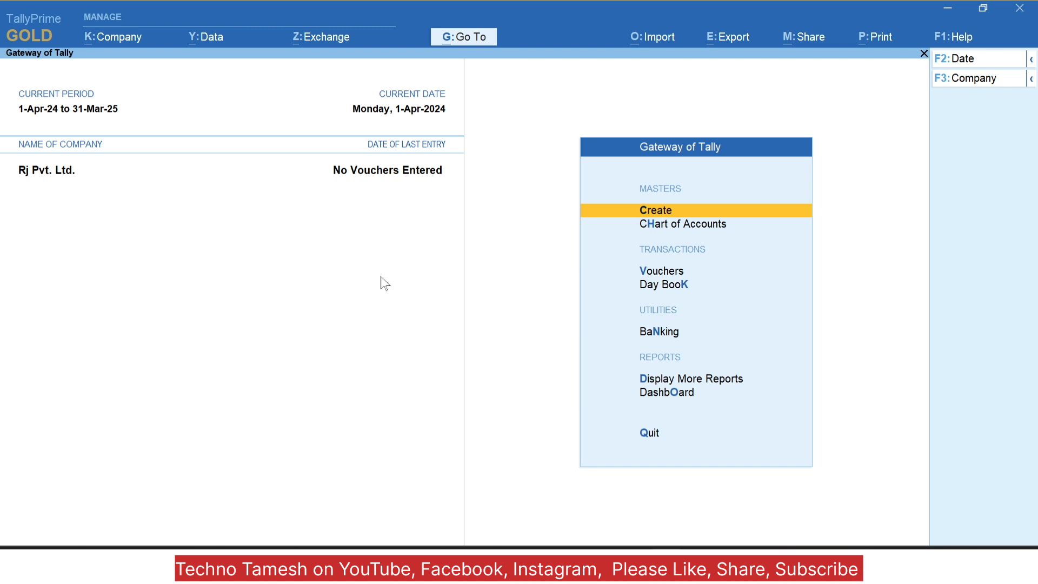
Step: Create the ledger 'Purchase A/c' under Purchase Accounts
{"action": "key", "text": "Return"}
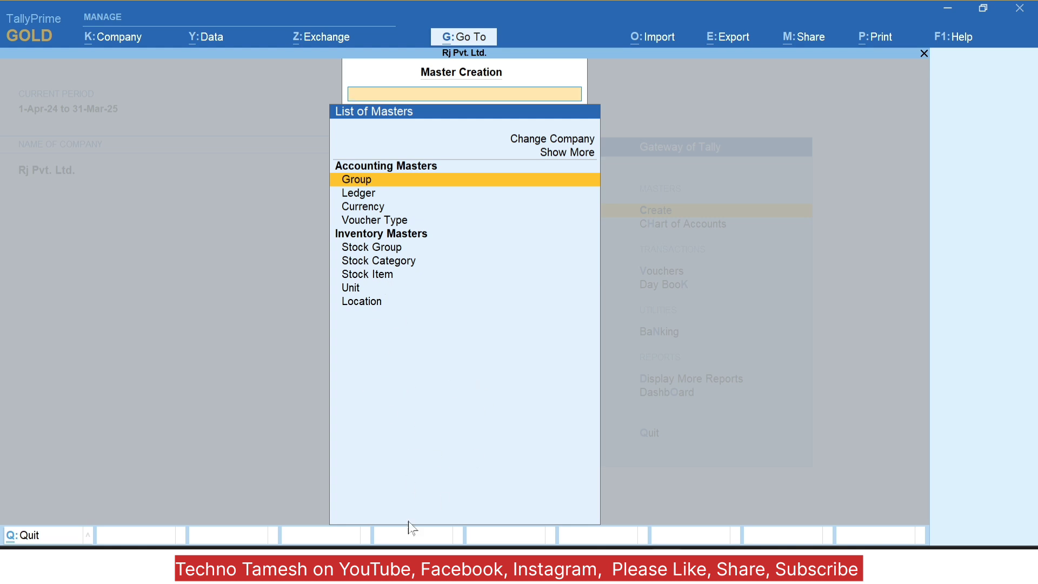
{"action": "key", "text": "Down"}
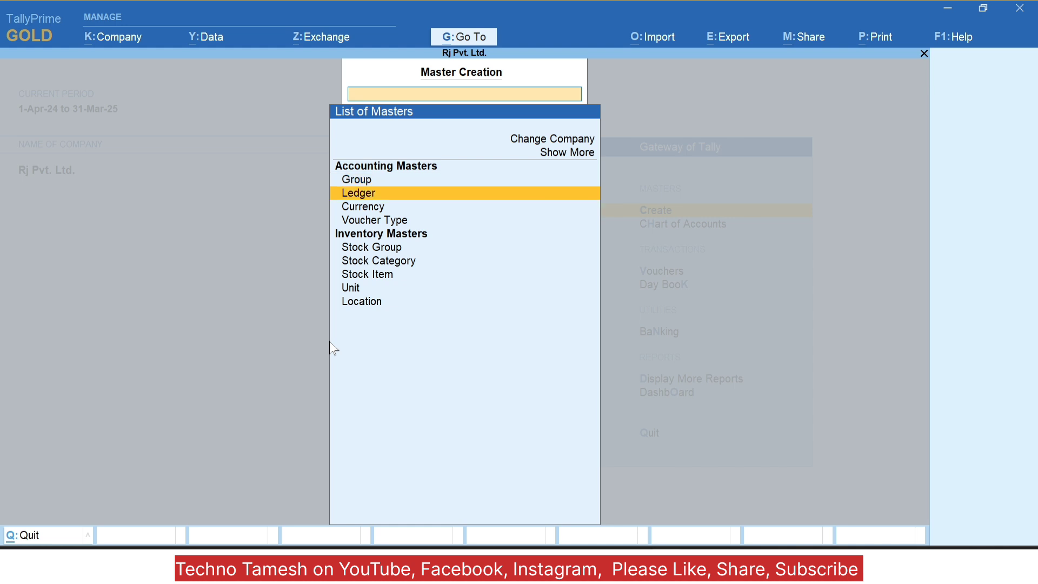
{"action": "left_click", "coordinate": [330, 346]}
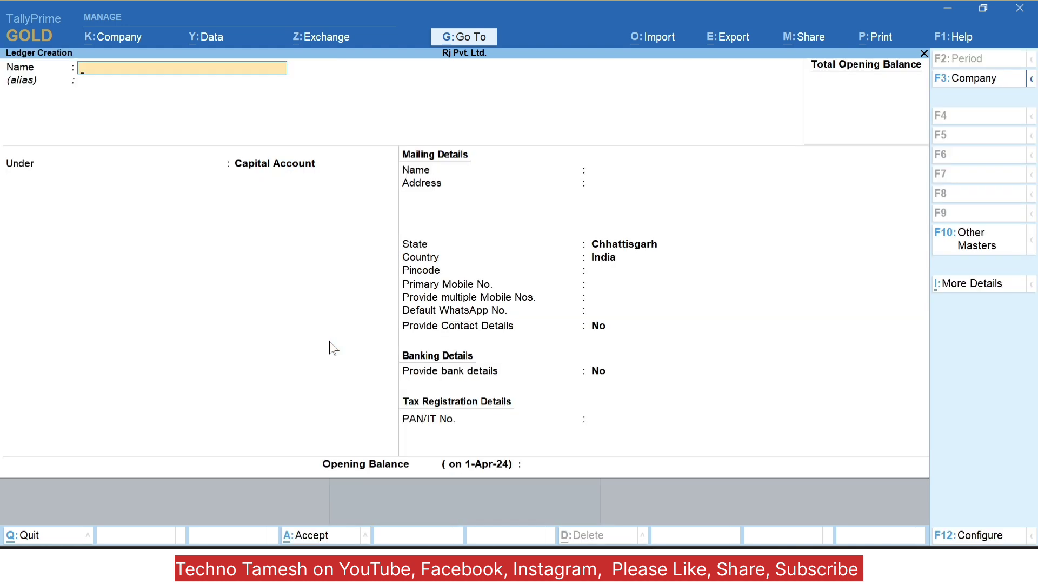
{"action": "type", "text": "Purchase A/v"}
{"action": "key", "text": "BackSpace"}
{"action": "type", "text": "c"}
{"action": "key", "text": "Return"}
{"action": "type", "text": "Pur"}
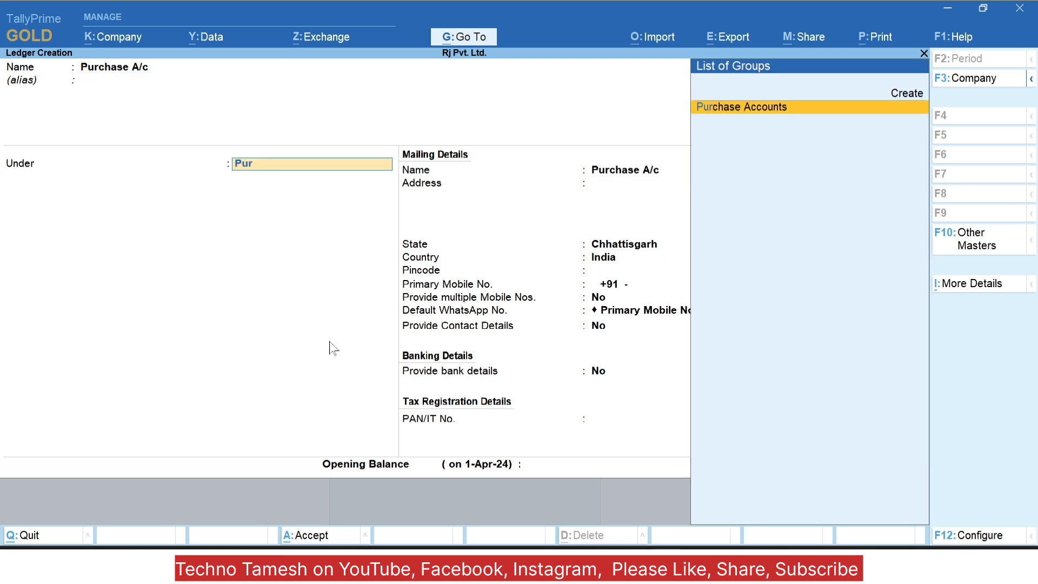
{"action": "key", "text": "Return"}
{"action": "key", "text": "Return"}
{"action": "key", "text": "Return"}
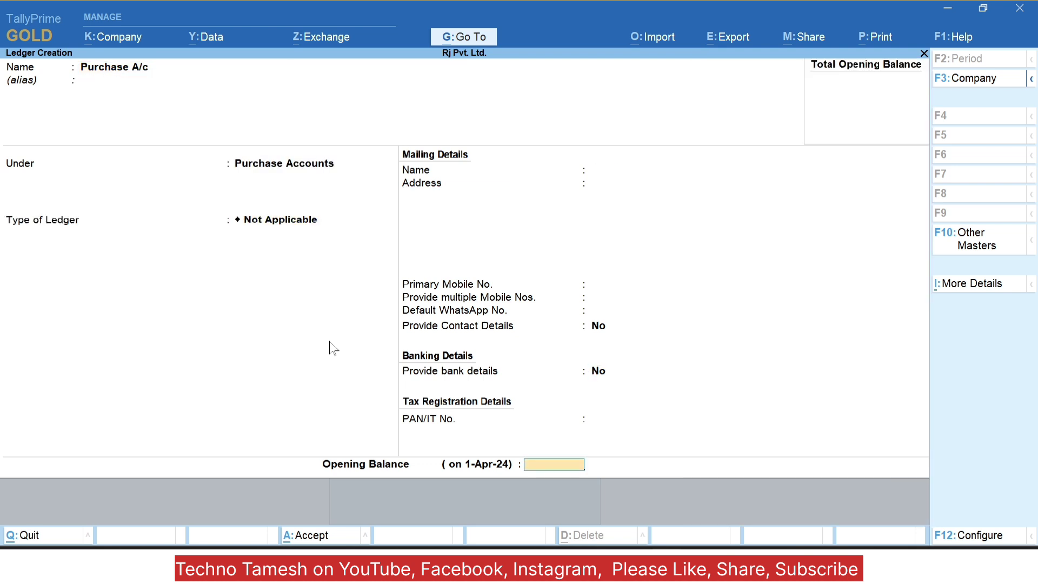
{"action": "key", "text": "Return"}
Step: Create and save the 'Supplier Raipur' ledger under Sundry Creditors, then return to the Gateway
{"action": "type", "text": "Supplier"}
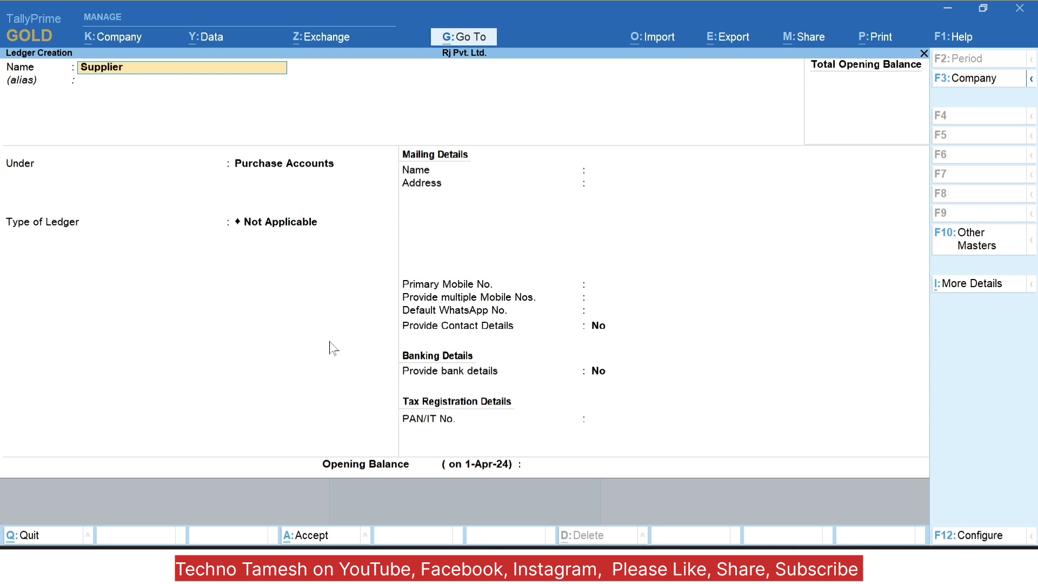
{"action": "type", "text": " Raipur"}
{"action": "key", "text": "Return"}
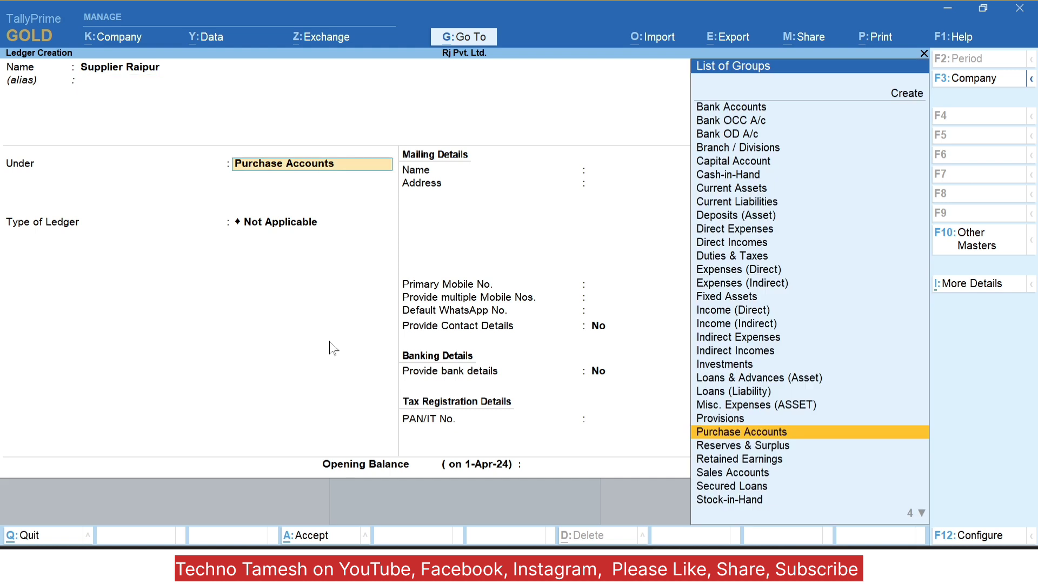
{"action": "type", "text": "Cre"}
{"action": "key", "text": "Down"}
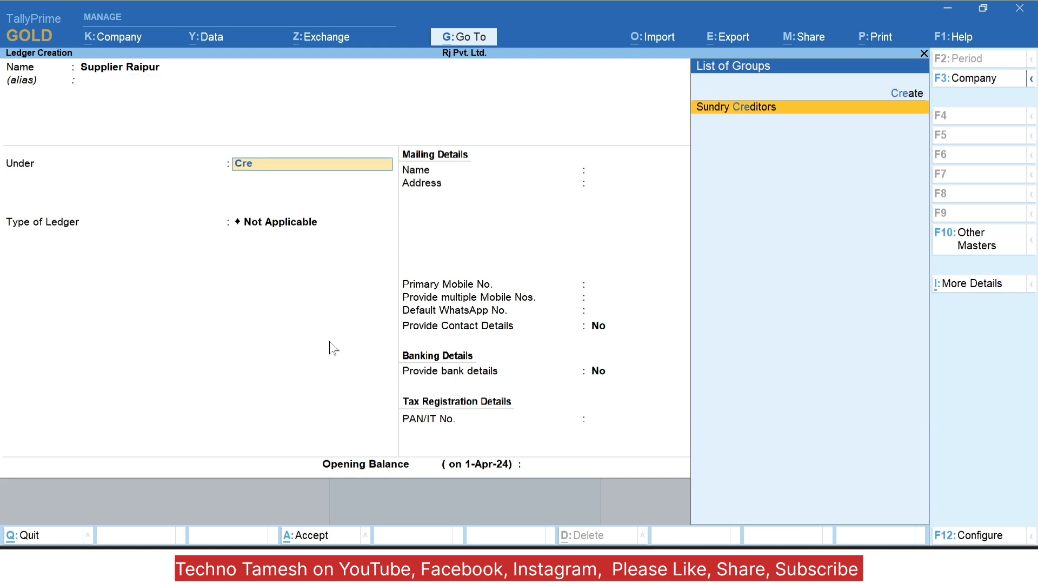
{"action": "key", "text": "Return"}
{"action": "key", "text": "Return"}
{"action": "key", "text": "Return"}
{"action": "key", "text": "ctrl+a"}
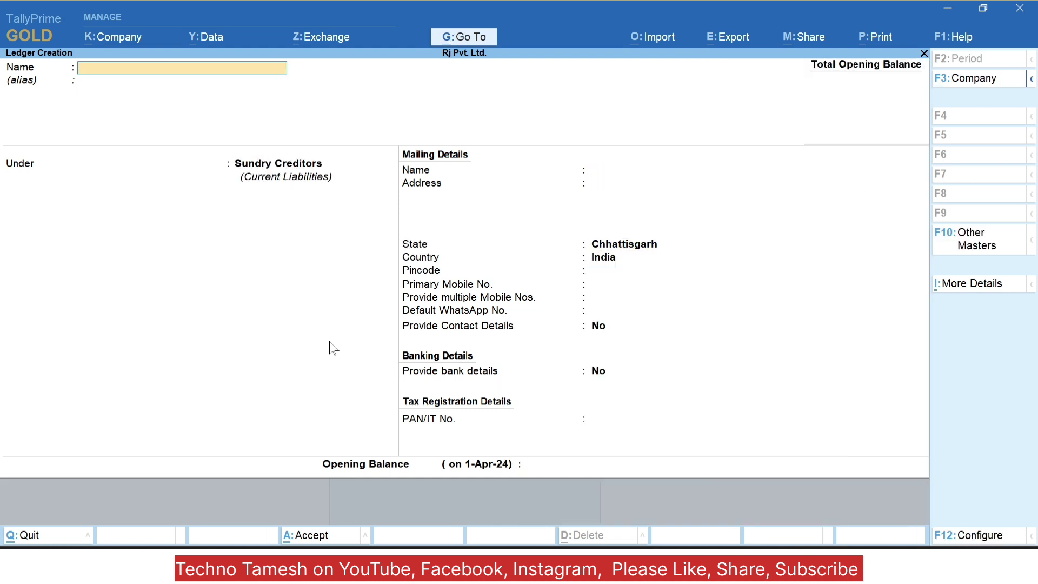
{"action": "key", "text": "Escape"}
{"action": "key", "text": "y"}
{"action": "key", "text": "Escape"}
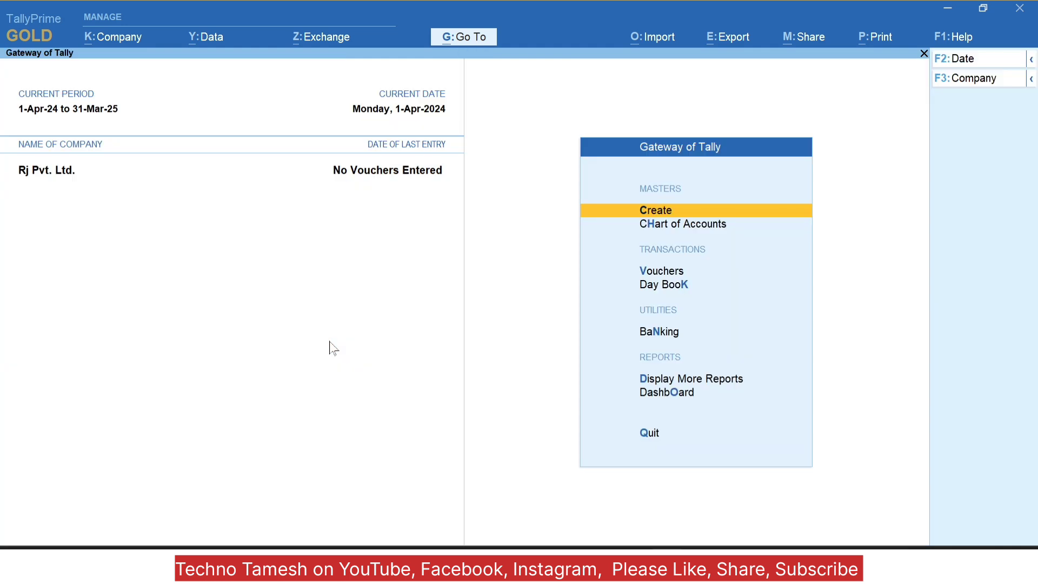
{"action": "key", "text": "Down"}
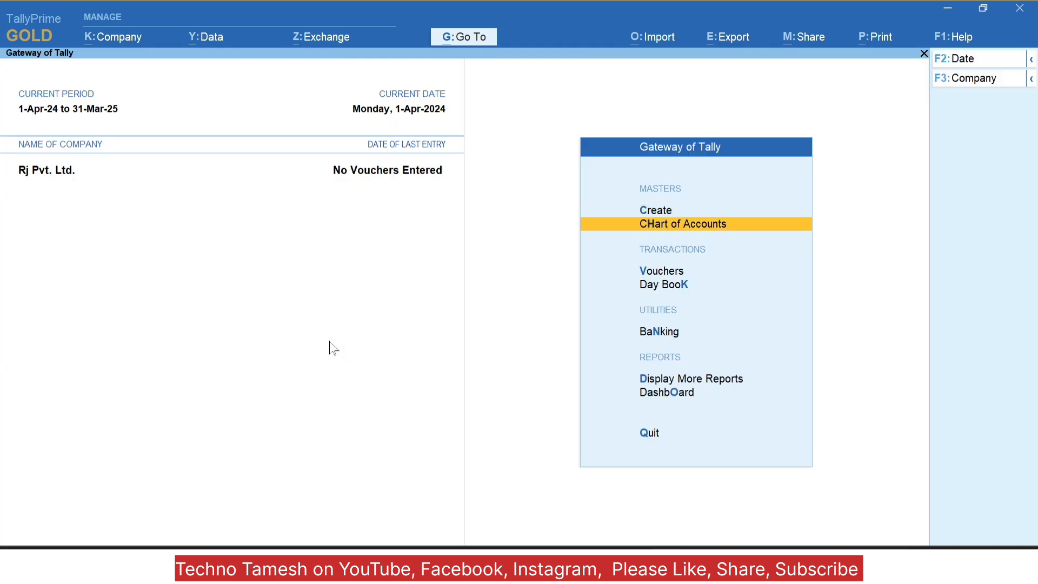
{"action": "key", "text": "Down"}
{"action": "key", "text": "Down"}
Step: Start a Purchase voucher in Accounting Invoice mode dated 20-Jun-24
{"action": "key", "text": "Up"}
{"action": "key", "text": "Return"}
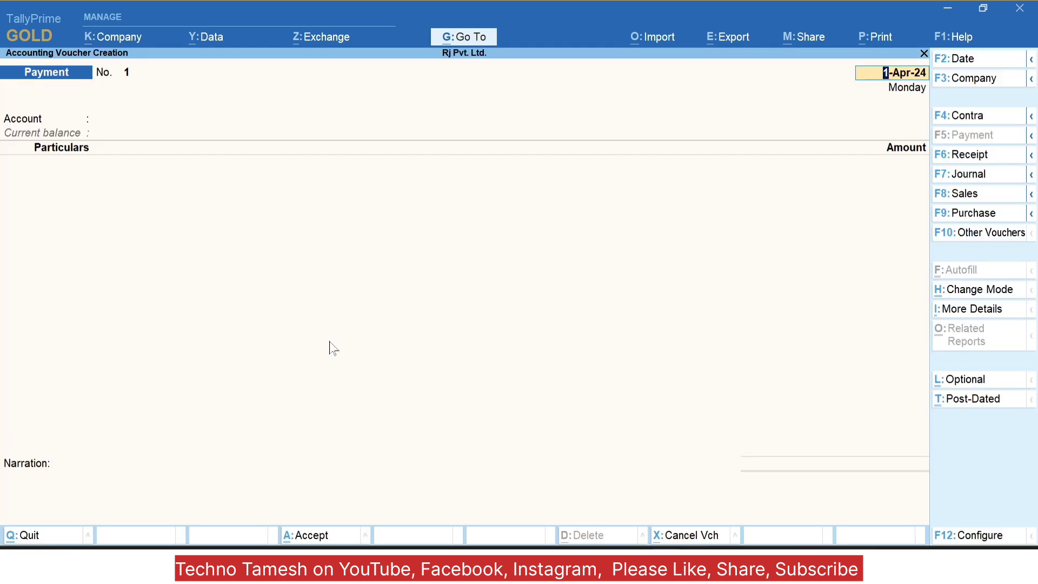
{"action": "key", "text": "F9"}
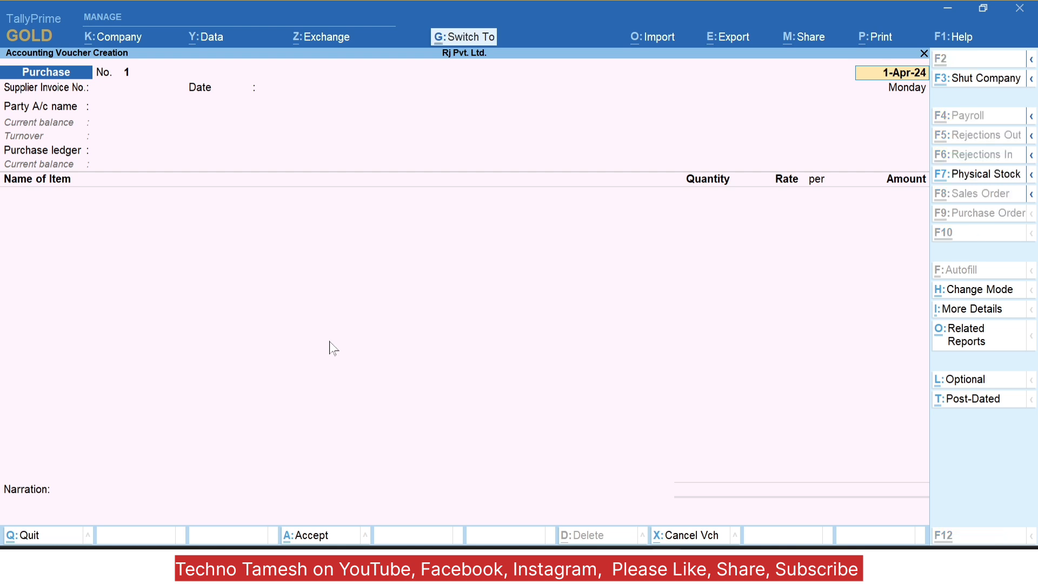
{"action": "key", "text": "ctrl+h"}
{"action": "key", "text": "Down"}
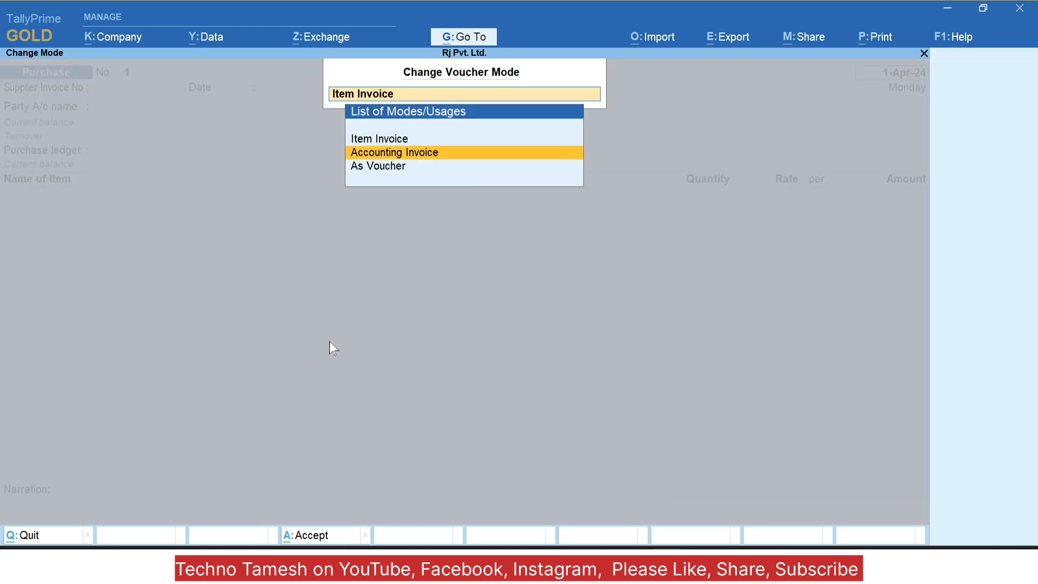
{"action": "key", "text": "Return"}
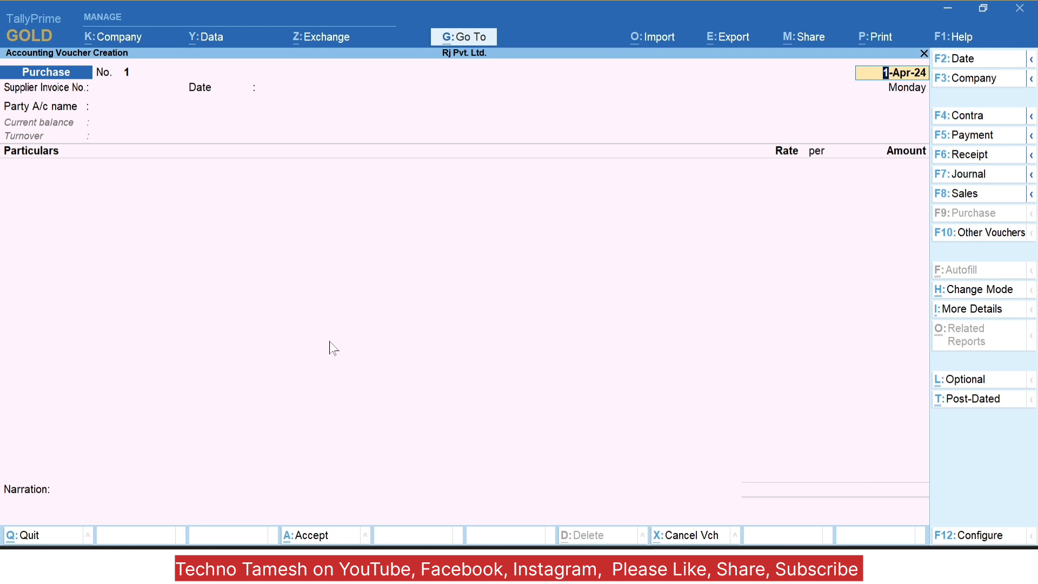
{"action": "key", "text": "Return"}
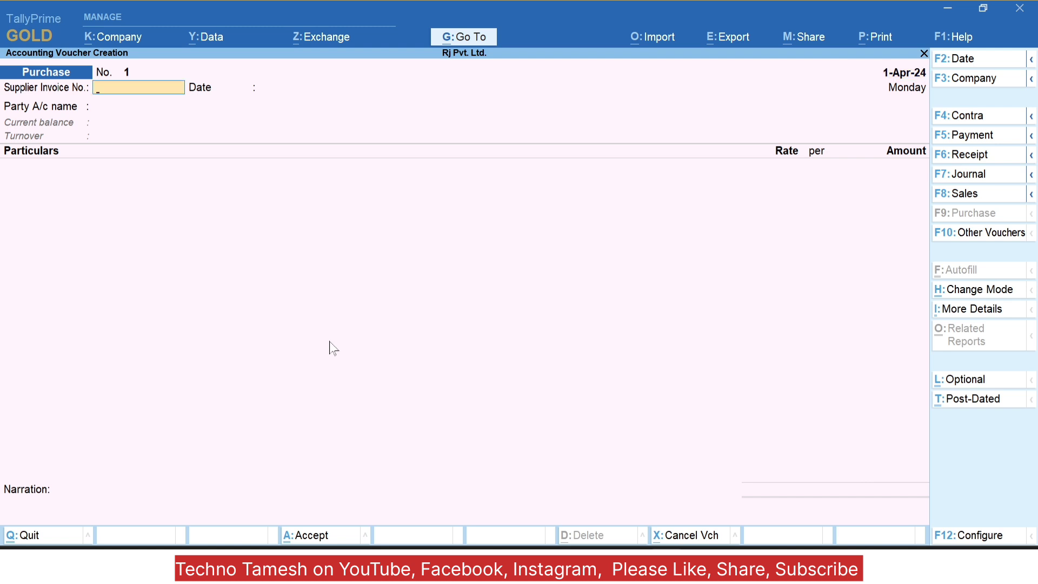
{"action": "key", "text": "F2"}
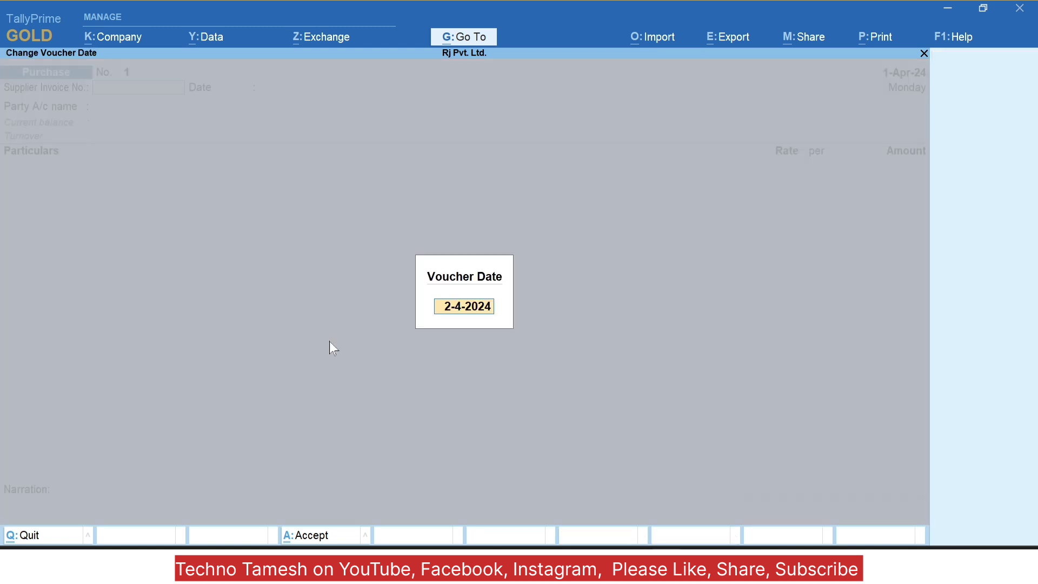
{"action": "type", "text": "20"}
{"action": "key", "text": "Return"}
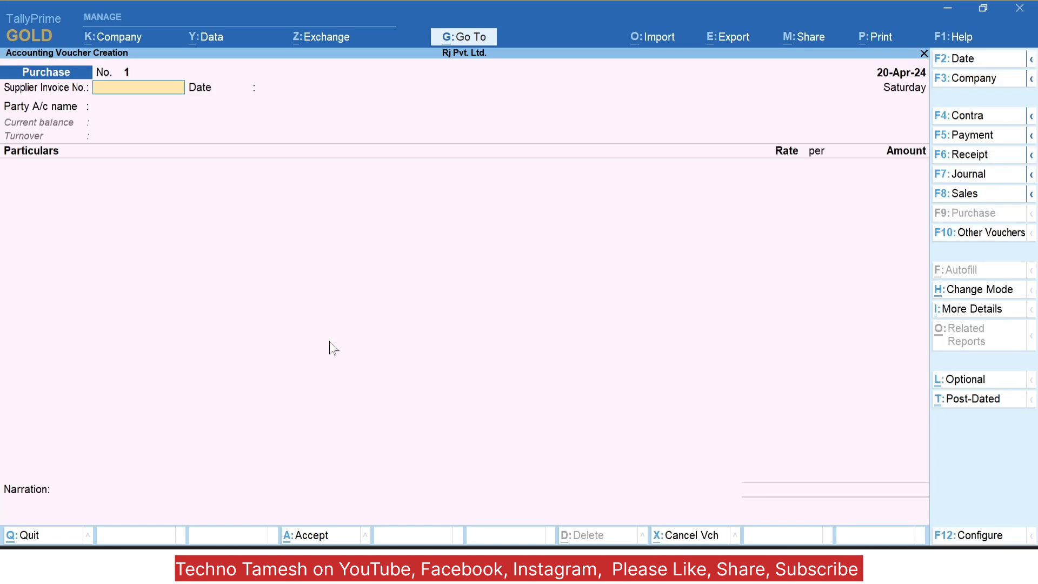
{"action": "key", "text": "F2"}
{"action": "type", "text": "20"}
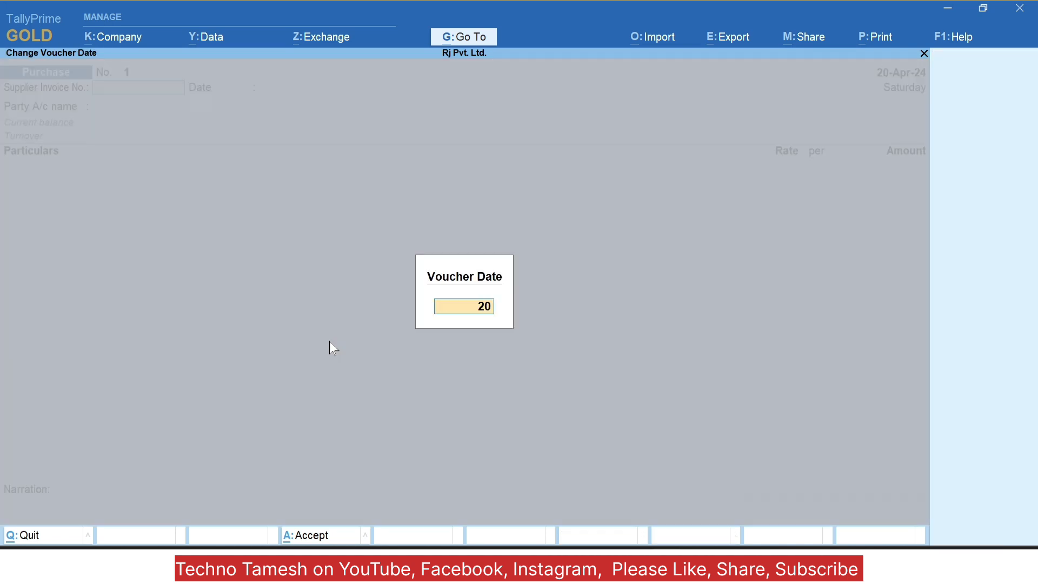
{"action": "type", "text": "-6"}
{"action": "key", "text": "Return"}
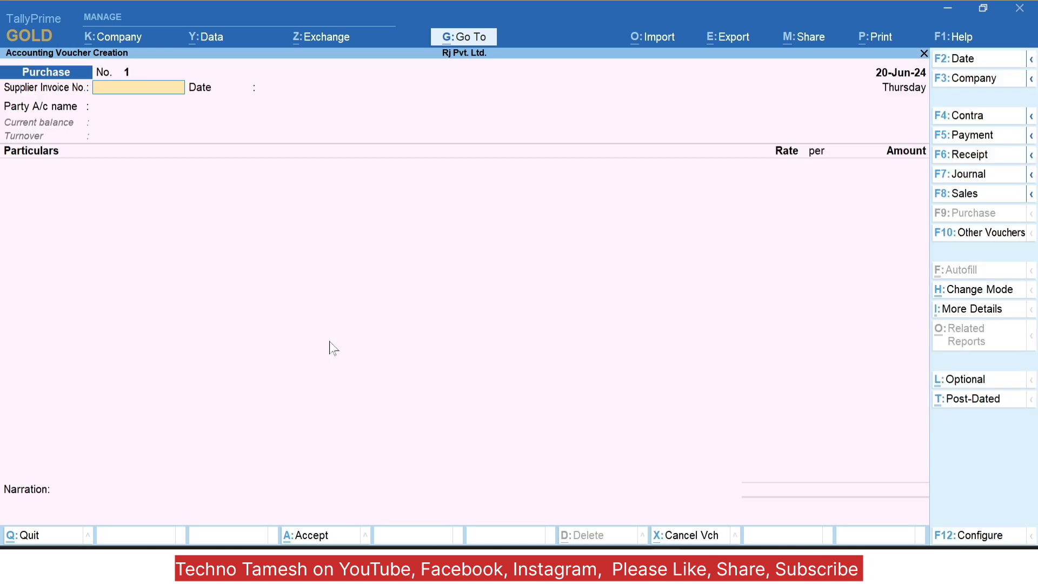
Step: Enter Supplier Raipur as party and Purchase A/c for 50,000.00, then save the voucher
{"action": "key", "text": "Return"}
{"action": "key", "text": "Return"}
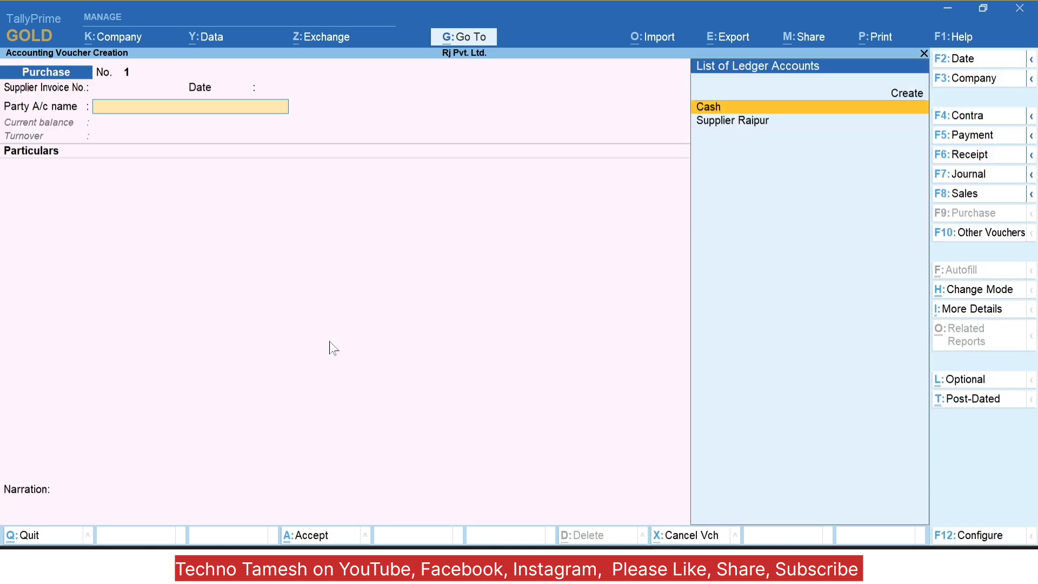
{"action": "key", "text": "Down"}
{"action": "key", "text": "Return"}
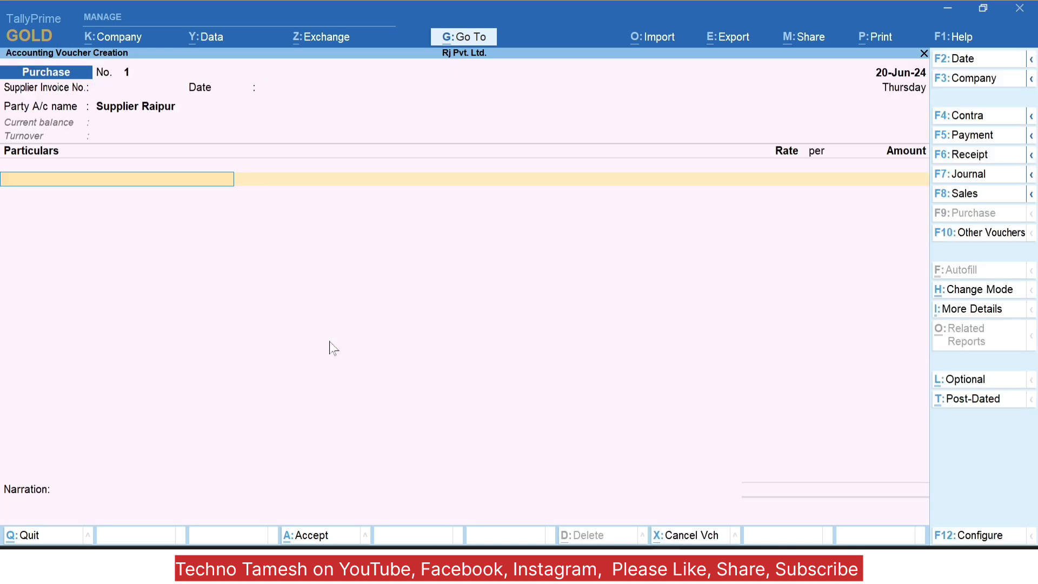
{"action": "type", "text": "Pur"}
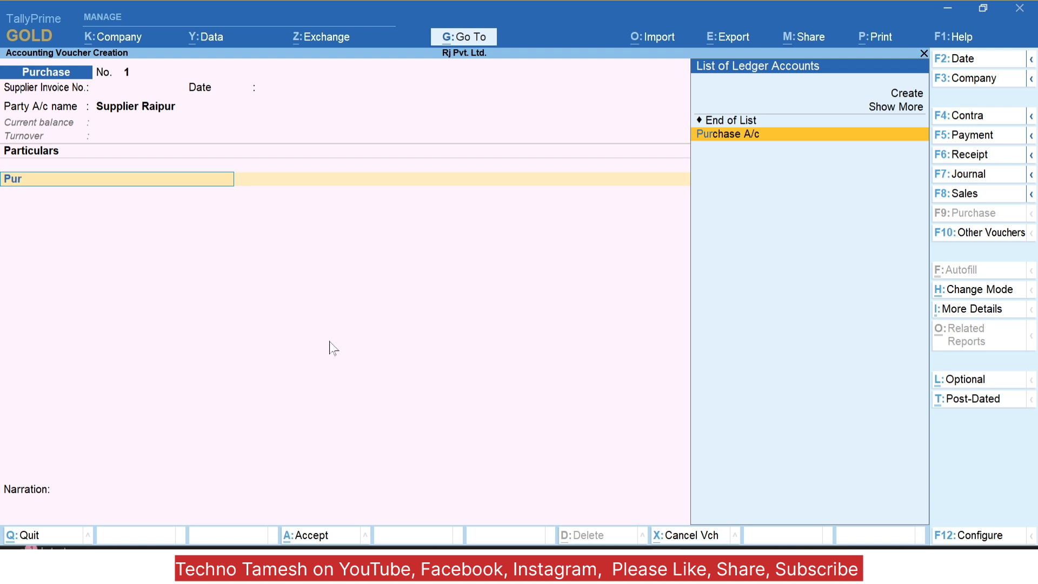
{"action": "key", "text": "Return"}
{"action": "type", "text": "50000"}
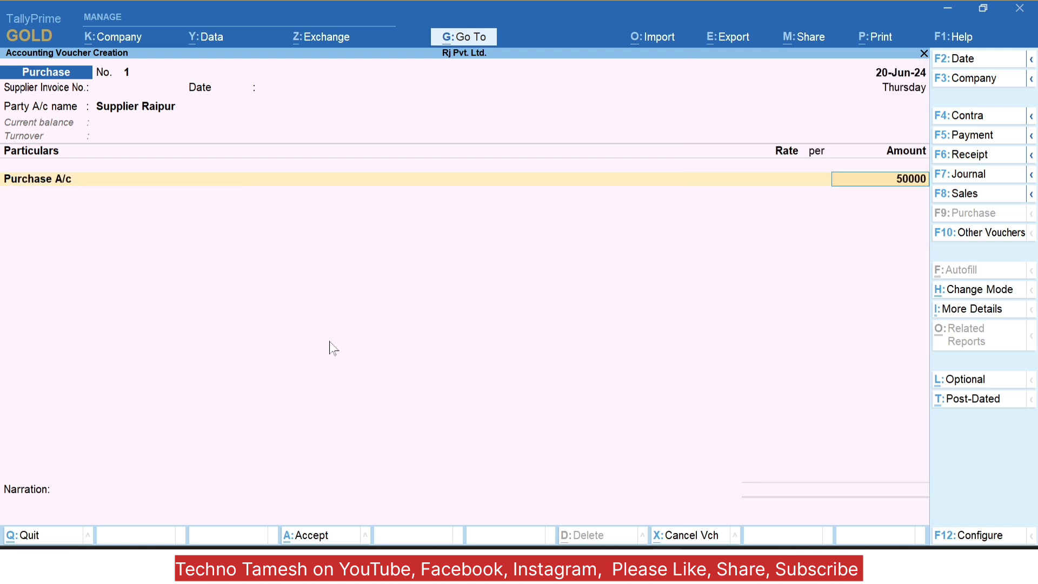
{"action": "key", "text": "Return"}
{"action": "key", "text": "Return"}
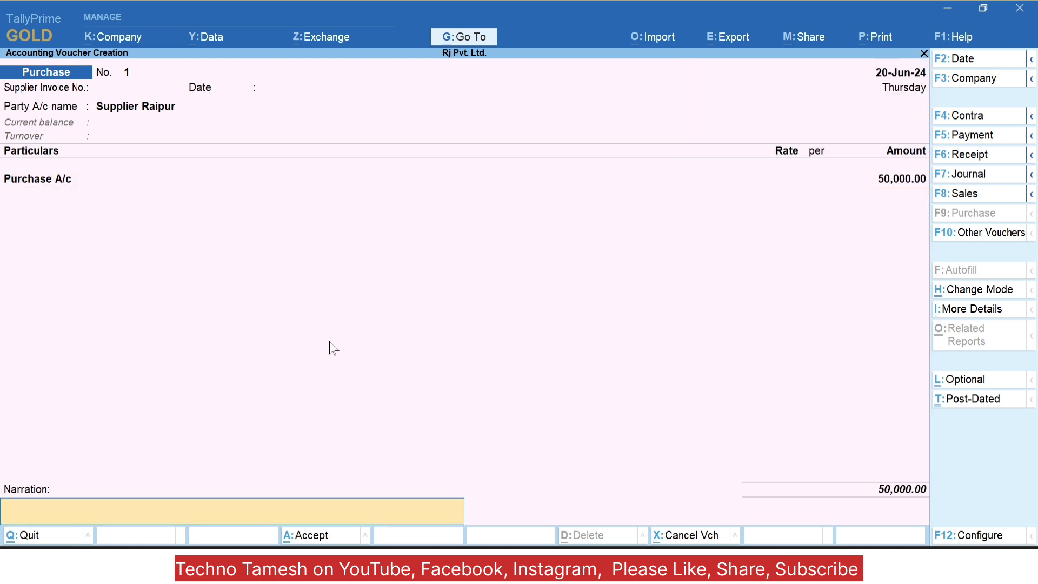
{"action": "key", "text": "Return"}
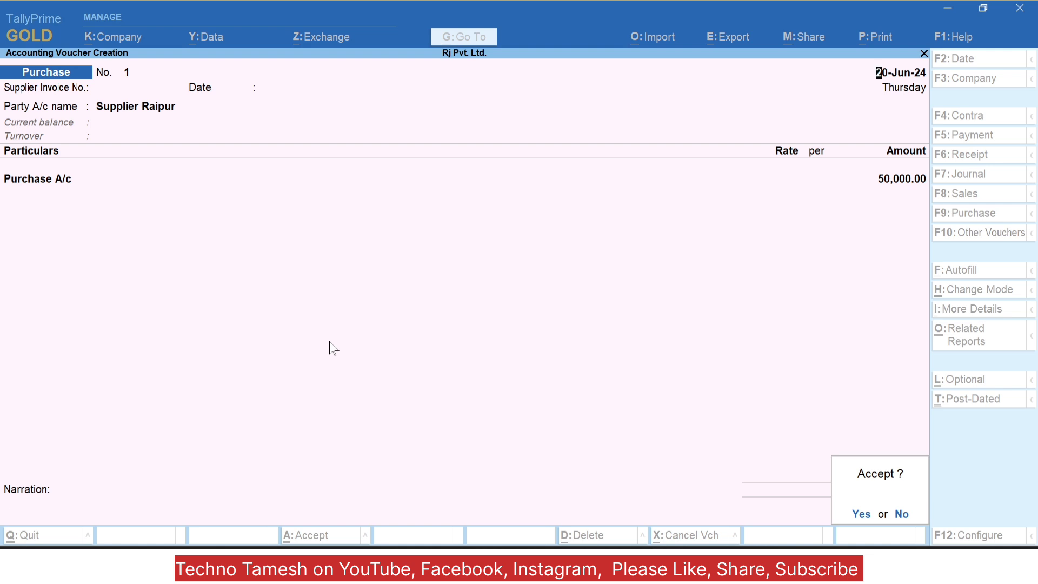
{"action": "key", "text": "Return"}
Step: Leave voucher entry and view the purchase in the Day Book
{"action": "key", "text": "Escape"}
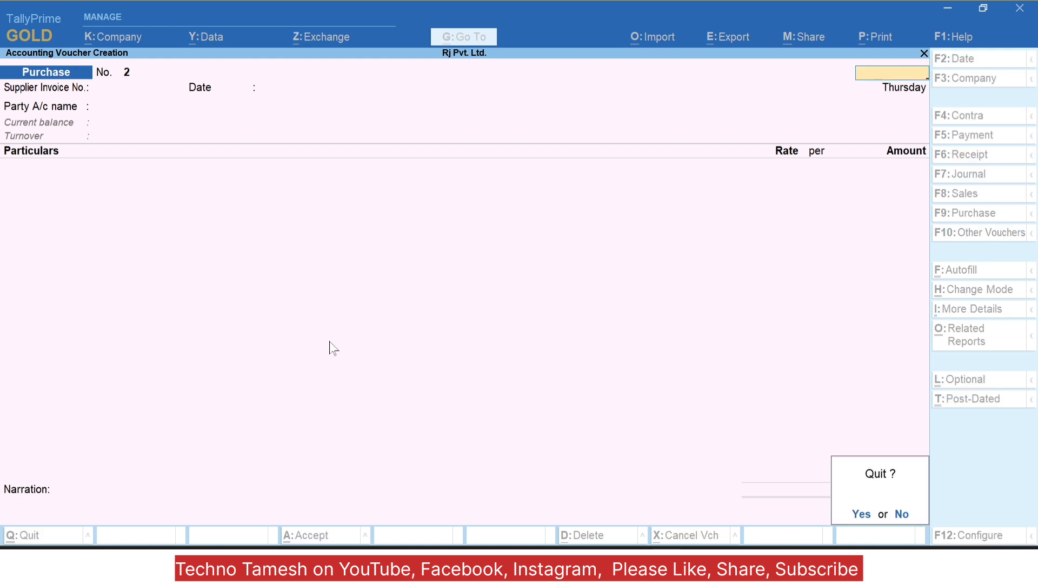
{"action": "key", "text": "Return"}
{"action": "key", "text": "Down"}
{"action": "key", "text": "Return"}
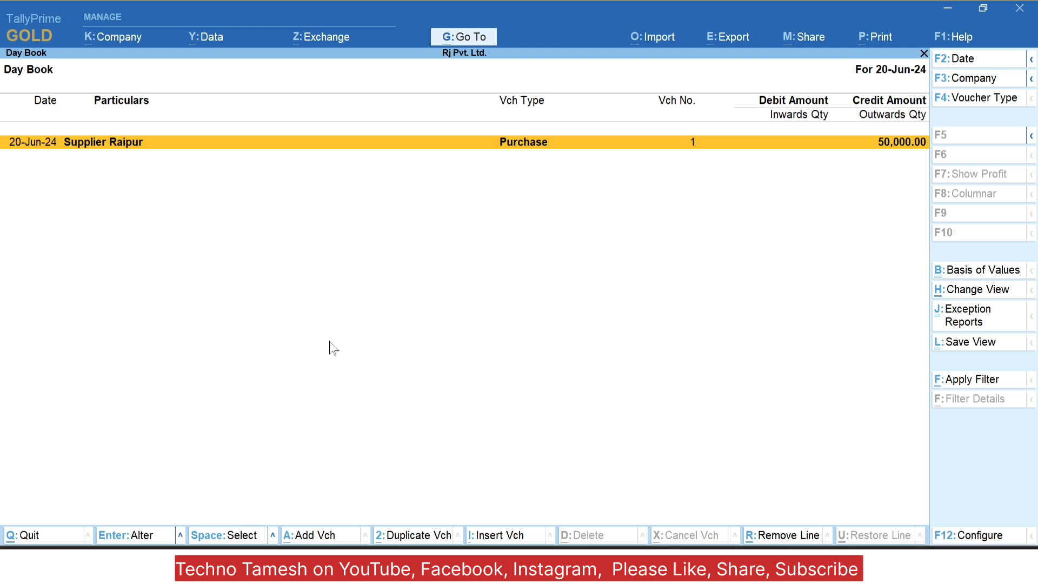
Step: Leave the Day Book and start a Payment voucher with Cash as the paying account
{"action": "key", "text": "Escape"}
{"action": "key", "text": "Escape"}
{"action": "key", "text": "Escape"}
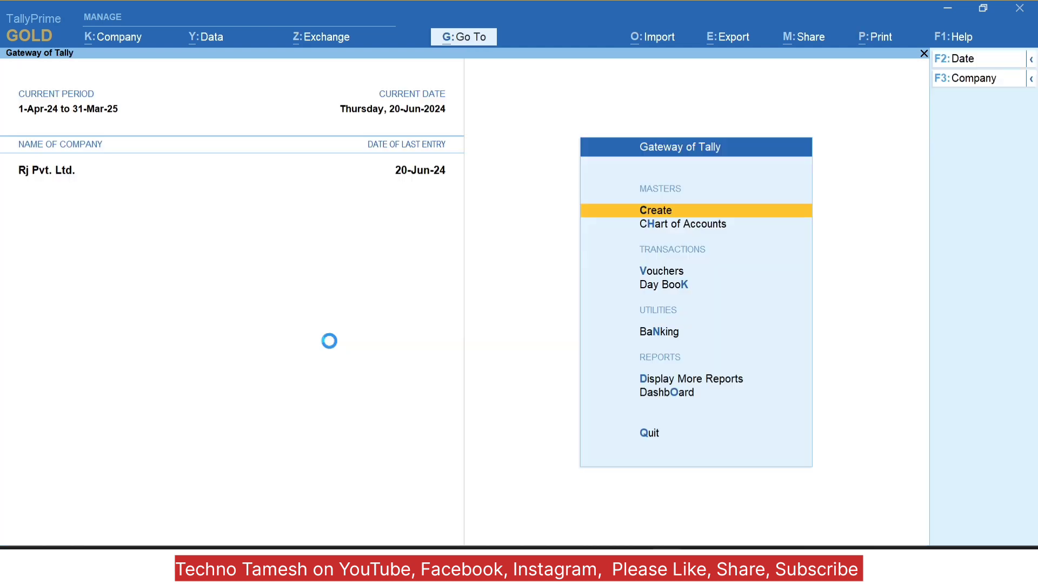
{"action": "key", "text": "v"}
{"action": "key", "text": "F5"}
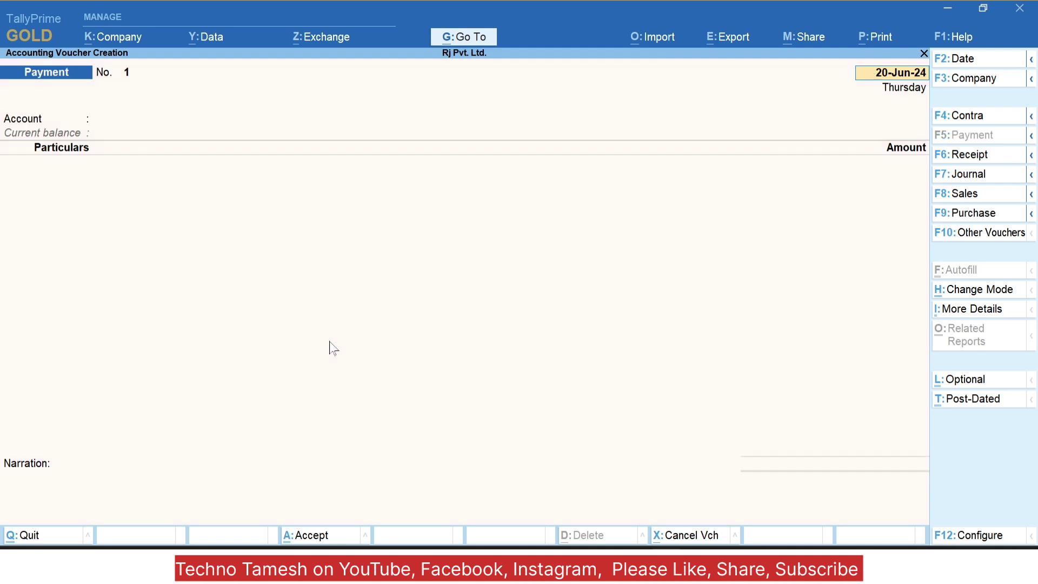
{"action": "key", "text": "Return"}
{"action": "type", "text": "Cas"}
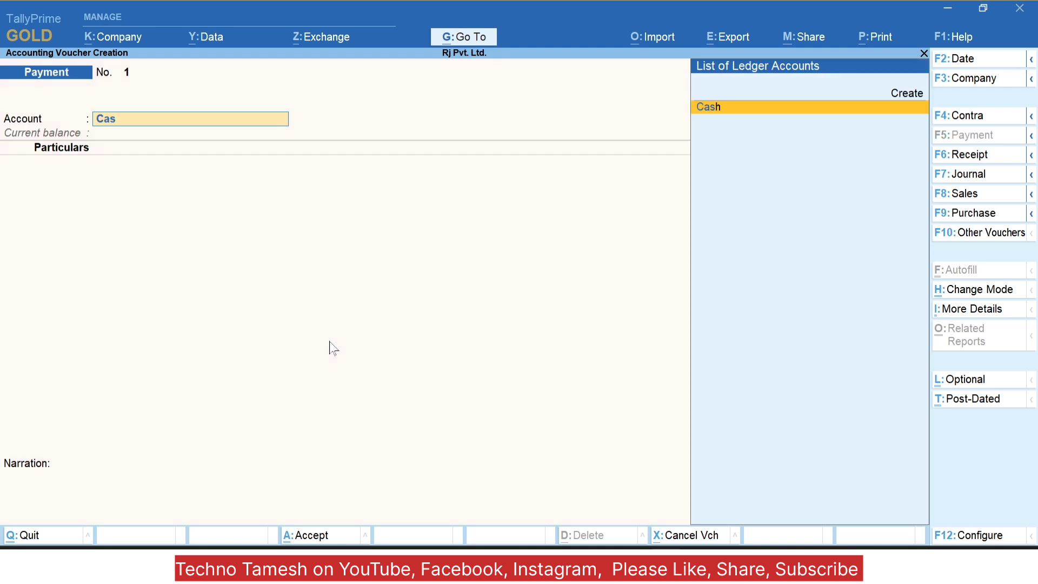
{"action": "key", "text": "Return"}
Step: Pay Supplier Raipur 20,000.00, save Payment voucher No. 1, and return to the Gateway
{"action": "type", "text": "Su"}
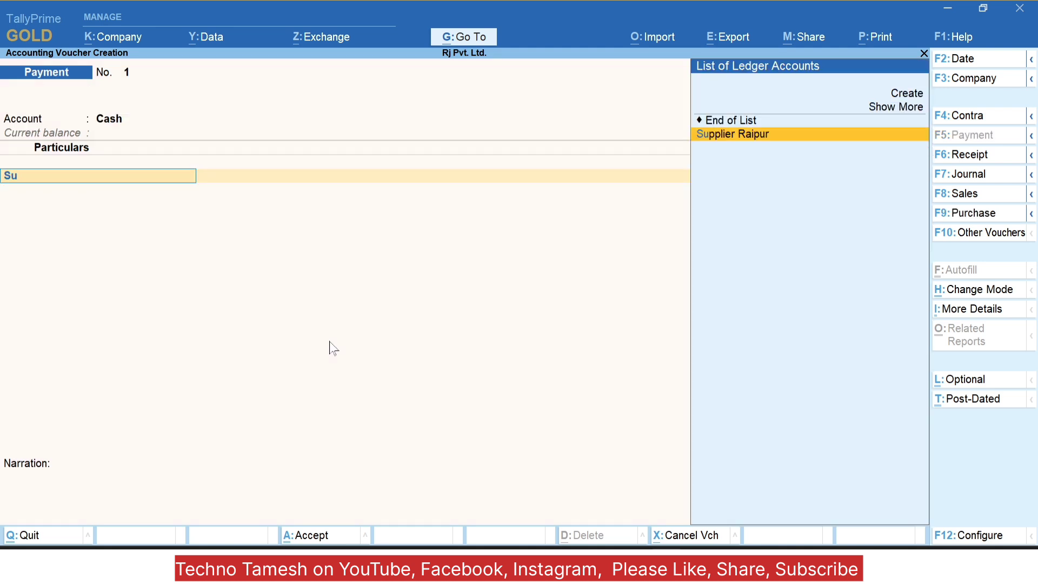
{"action": "key", "text": "Return"}
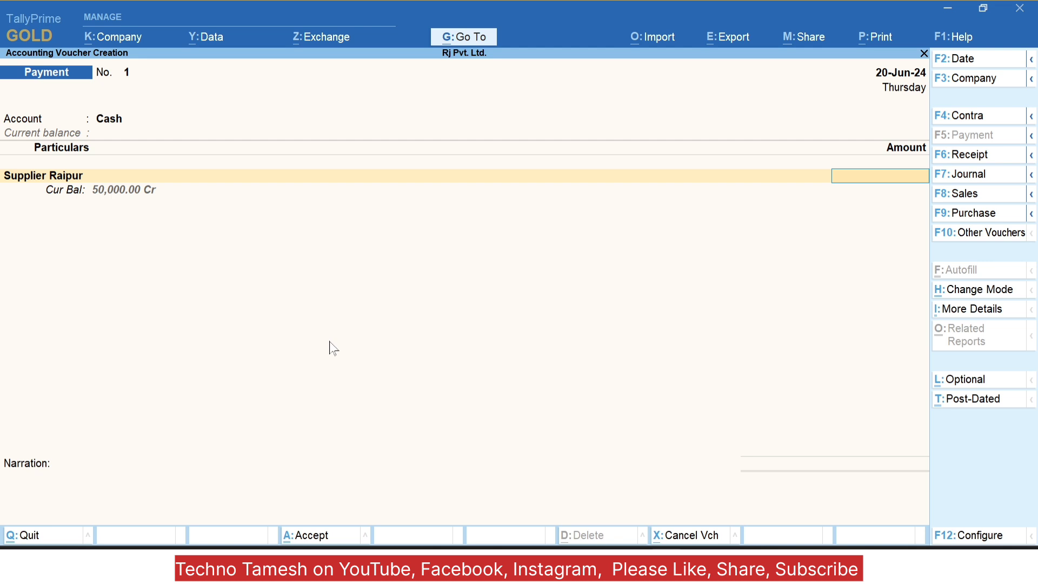
{"action": "type", "text": "20000"}
{"action": "key", "text": "Return"}
{"action": "key", "text": "Return"}
{"action": "key", "text": "Return"}
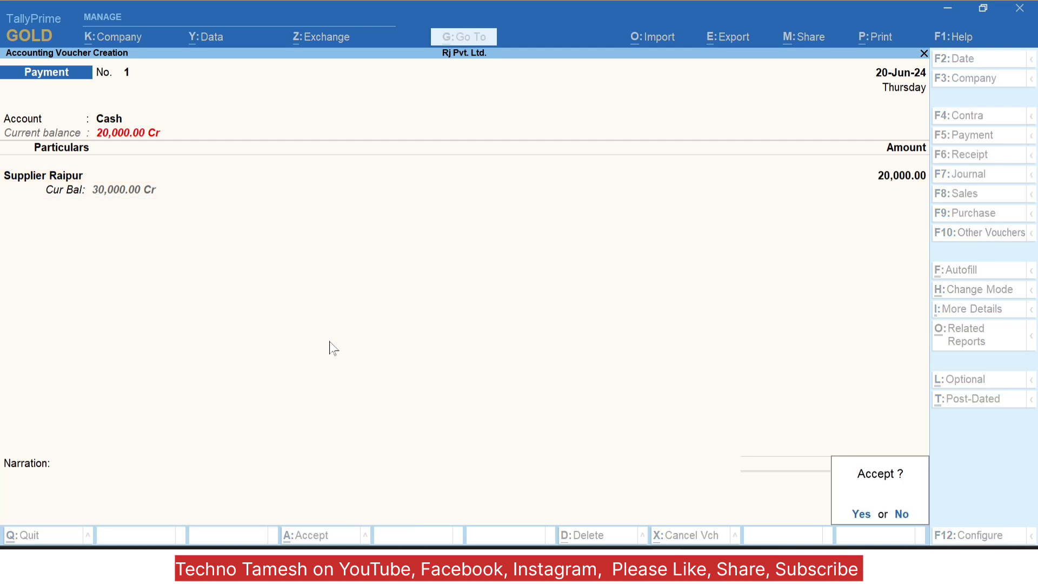
{"action": "key", "text": "Return"}
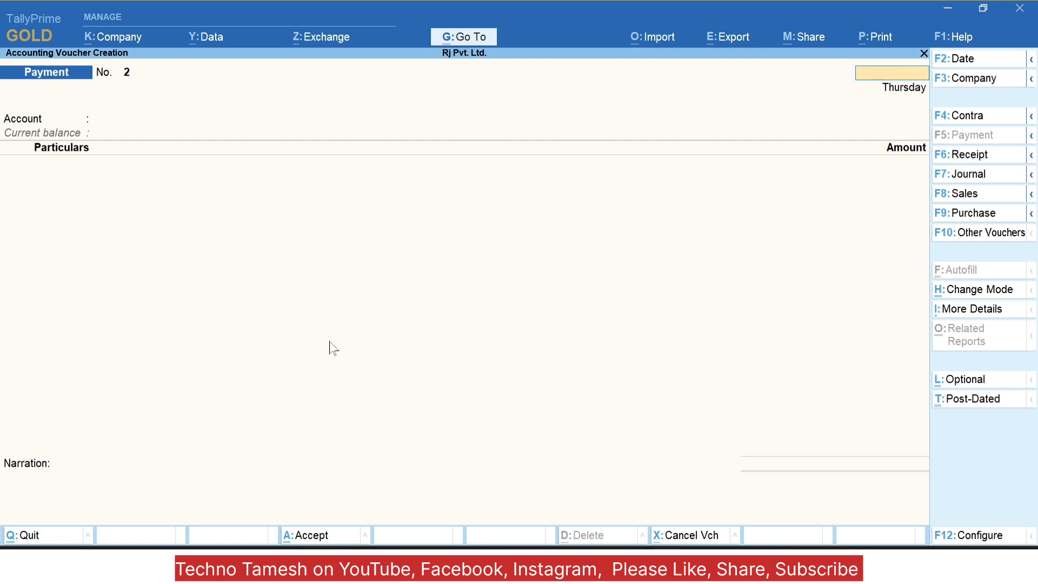
{"action": "key", "text": "Escape"}
{"action": "key", "text": "Return"}
{"action": "key", "text": "Up"}
{"action": "key", "text": "Up"}
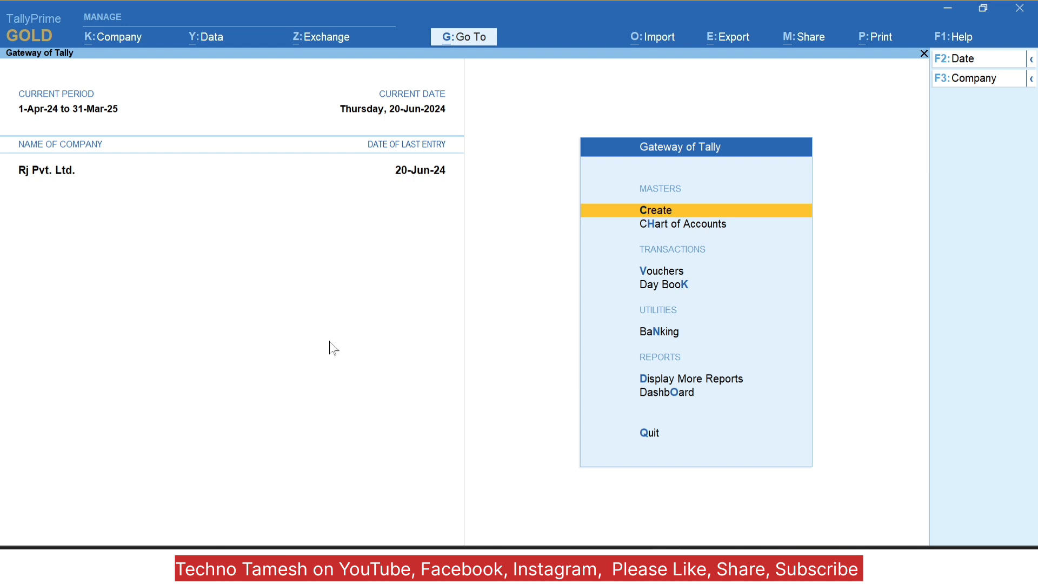
Step: Shut Rj Pvt. Ltd. and reopen it with the restricted user's username and password
{"action": "key", "text": "alt+F3"}
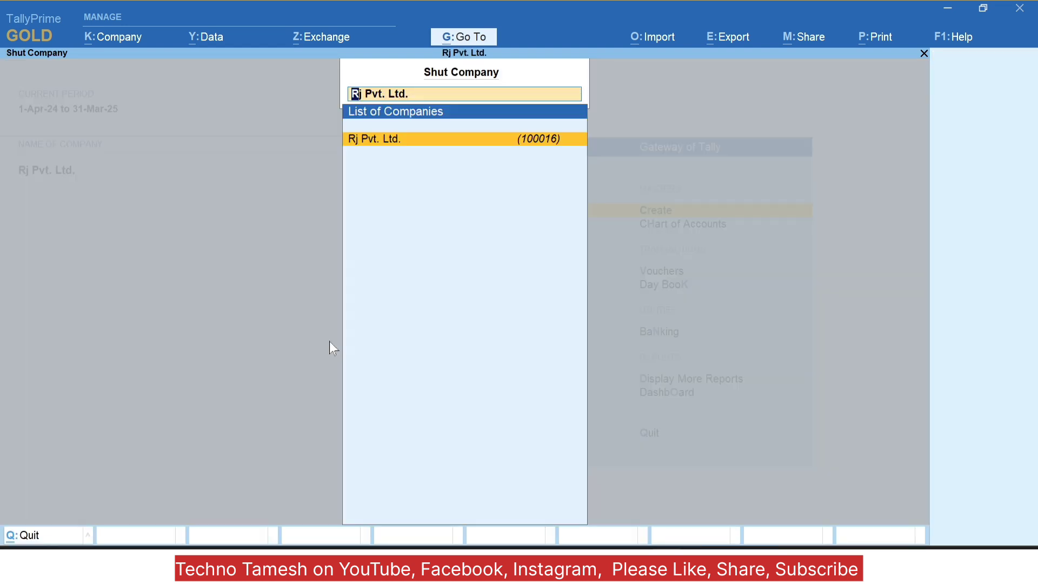
{"action": "key", "text": "Return"}
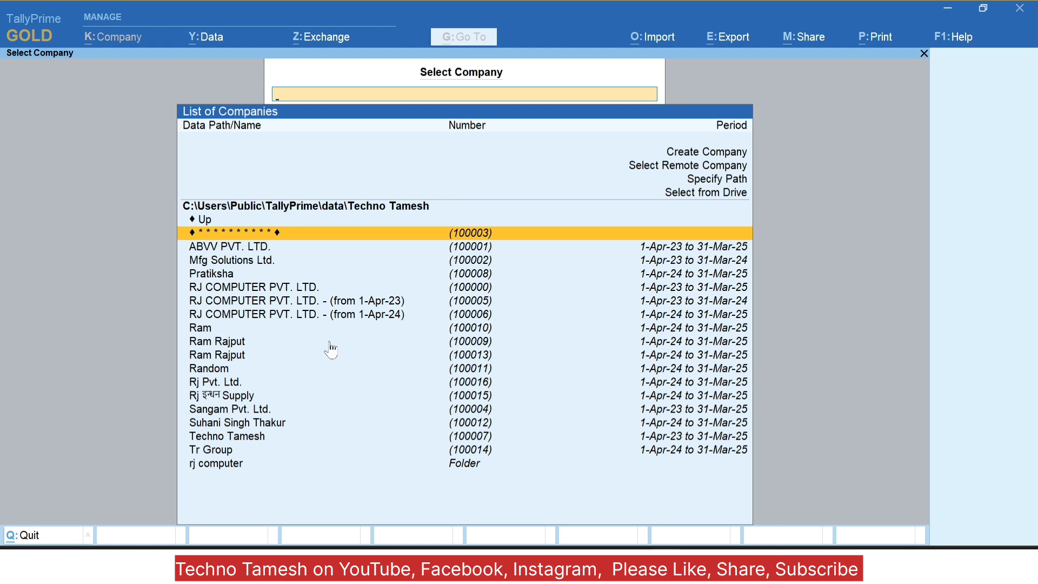
{"action": "key", "text": "Down"}
{"action": "type", "text": "rj"}
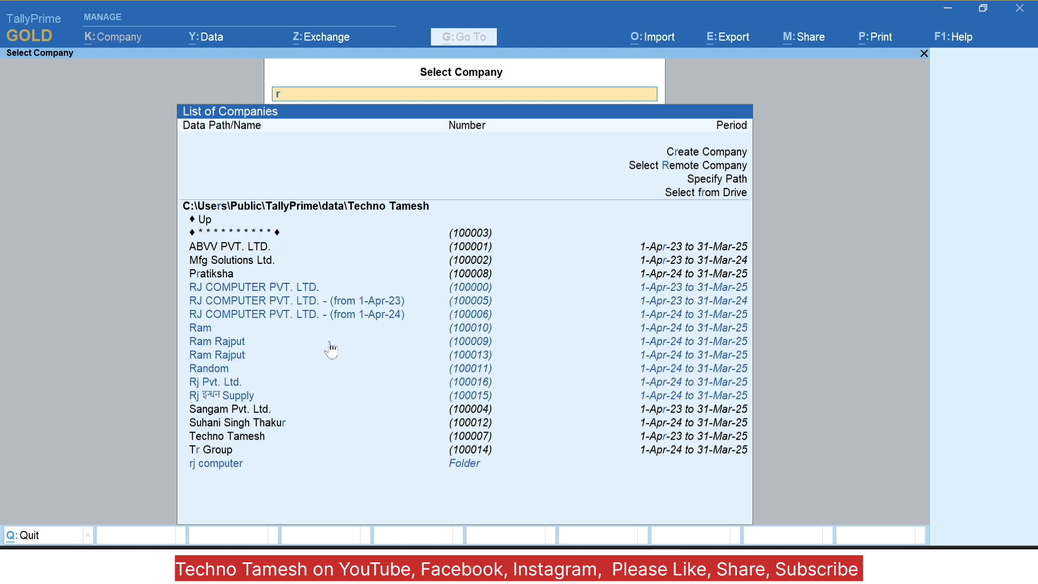
{"action": "key", "text": "Down"}
{"action": "key", "text": "Down"}
{"action": "key", "text": "Return"}
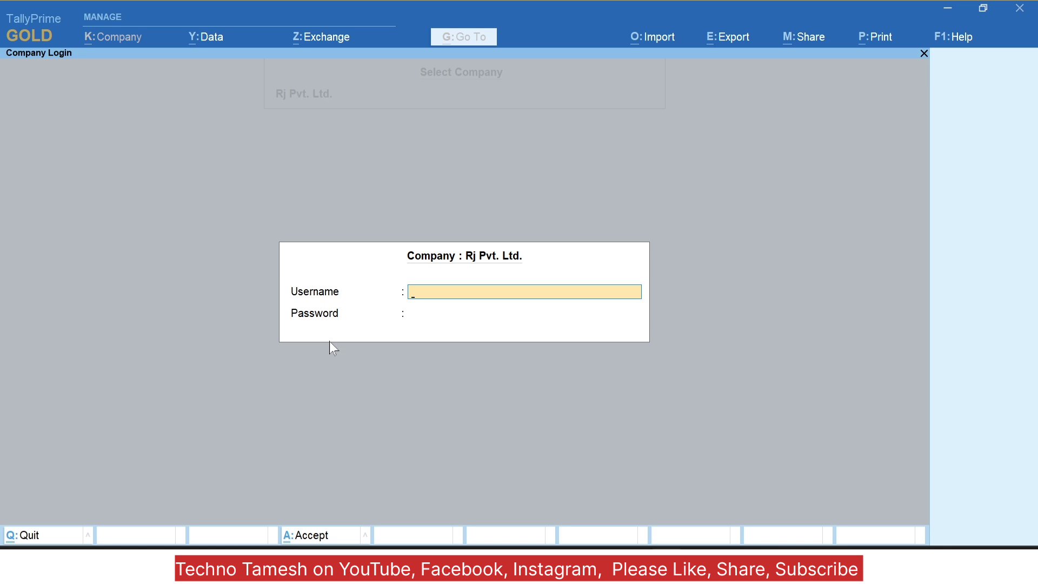
{"action": "type", "text": "so002"}
{"action": "key", "text": "Return"}
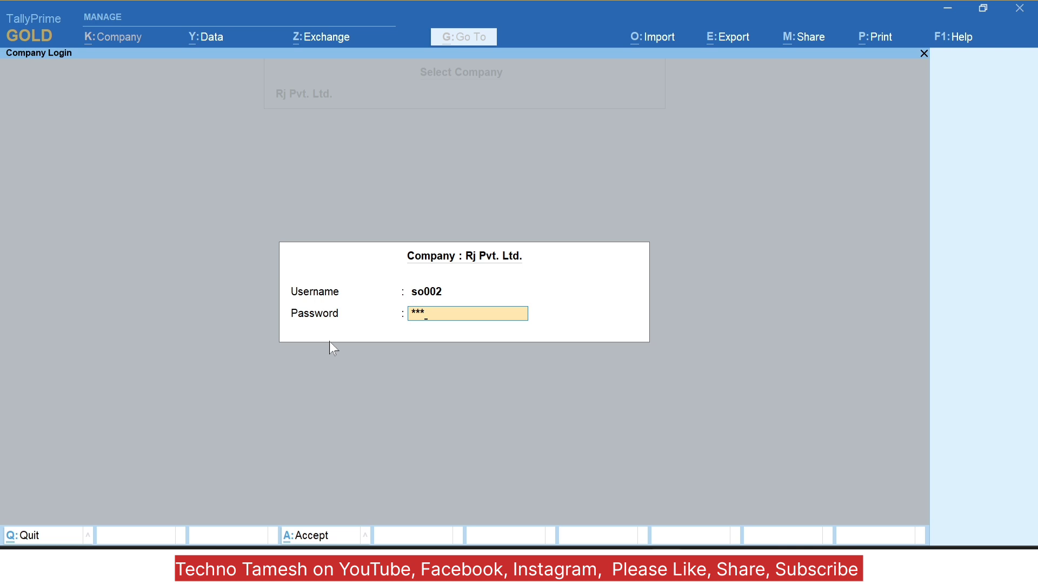
{"action": "key", "text": "Return"}
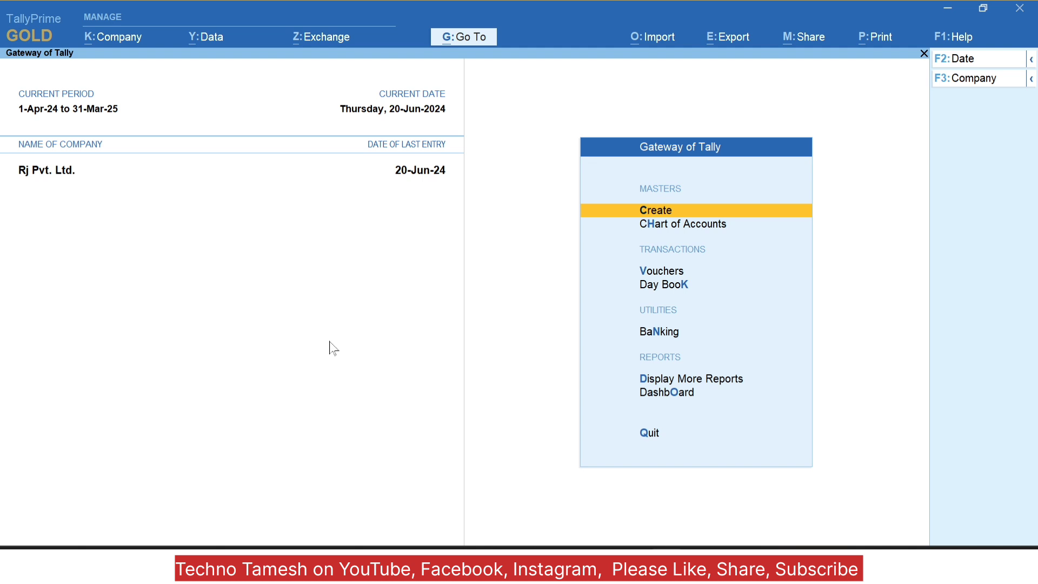
Step: Create a ledger named 'Sales' in the Sales Accounts group
{"action": "key", "text": "Return"}
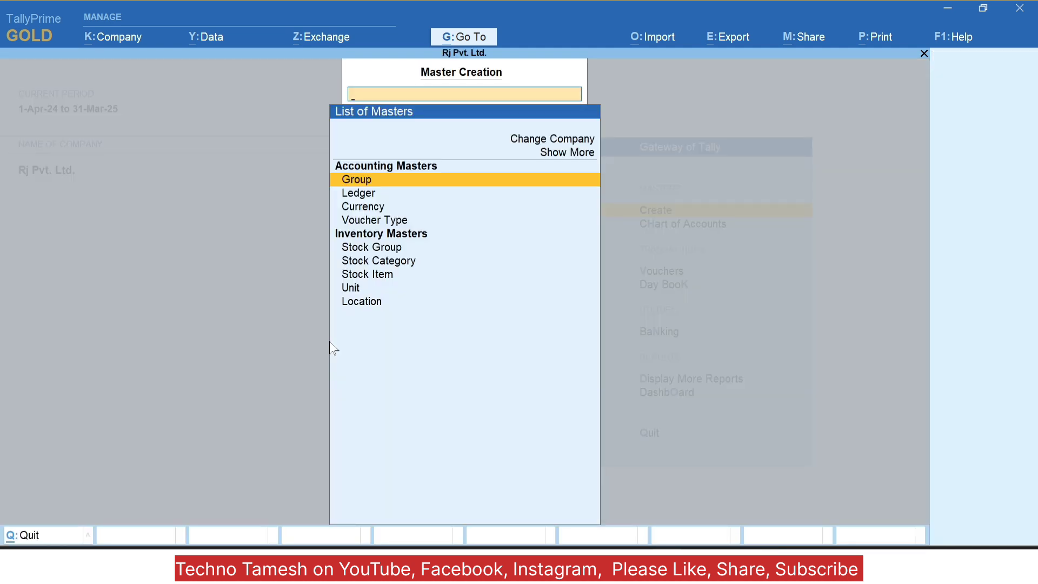
{"action": "key", "text": "Down"}
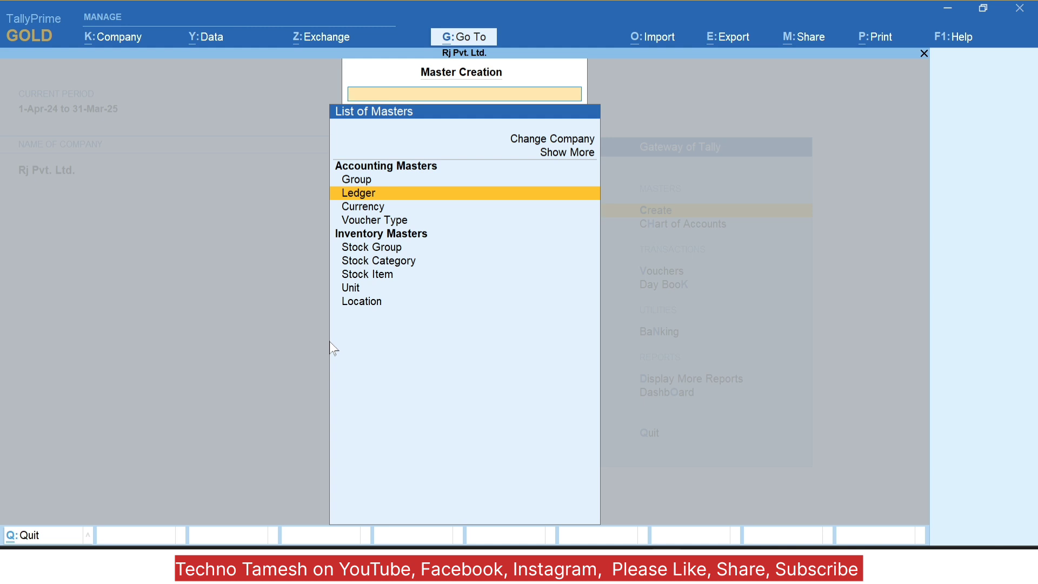
{"action": "key", "text": "Return"}
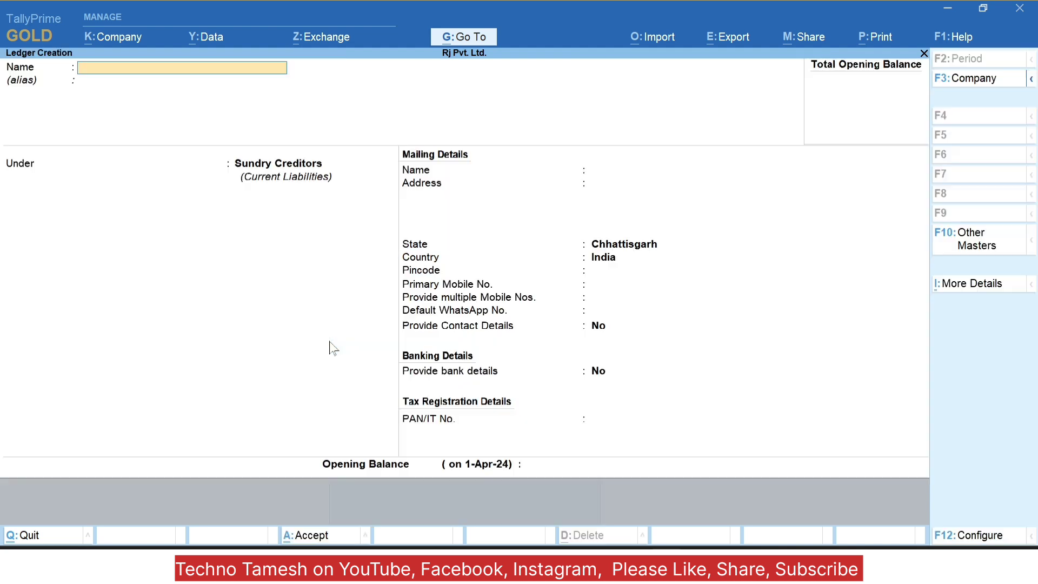
{"action": "type", "text": "Sales"}
{"action": "key", "text": "Return"}
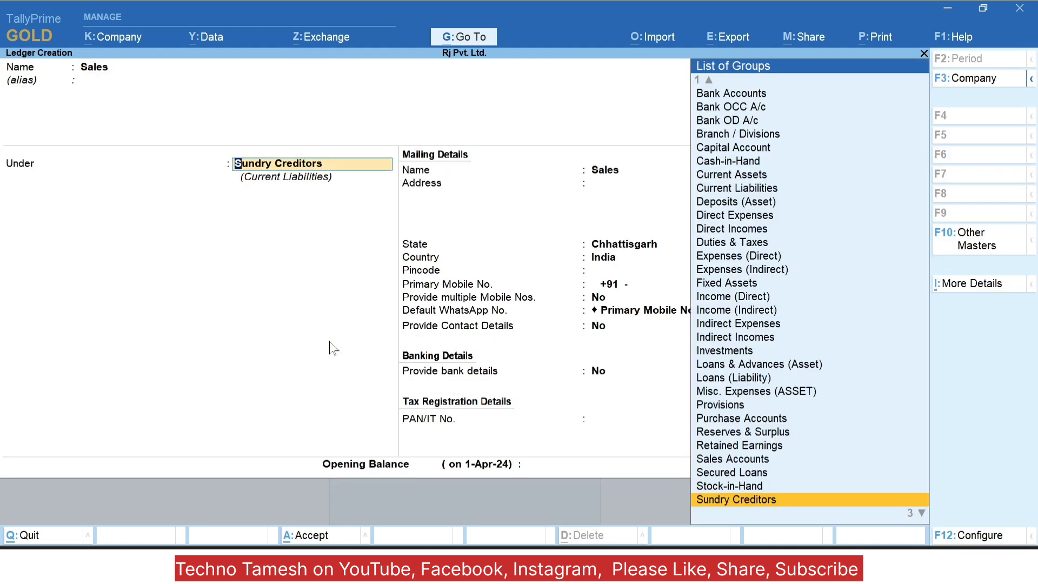
{"action": "type", "text": "Sal"}
{"action": "key", "text": "Return"}
{"action": "key", "text": "Return"}
{"action": "key", "text": "Return"}
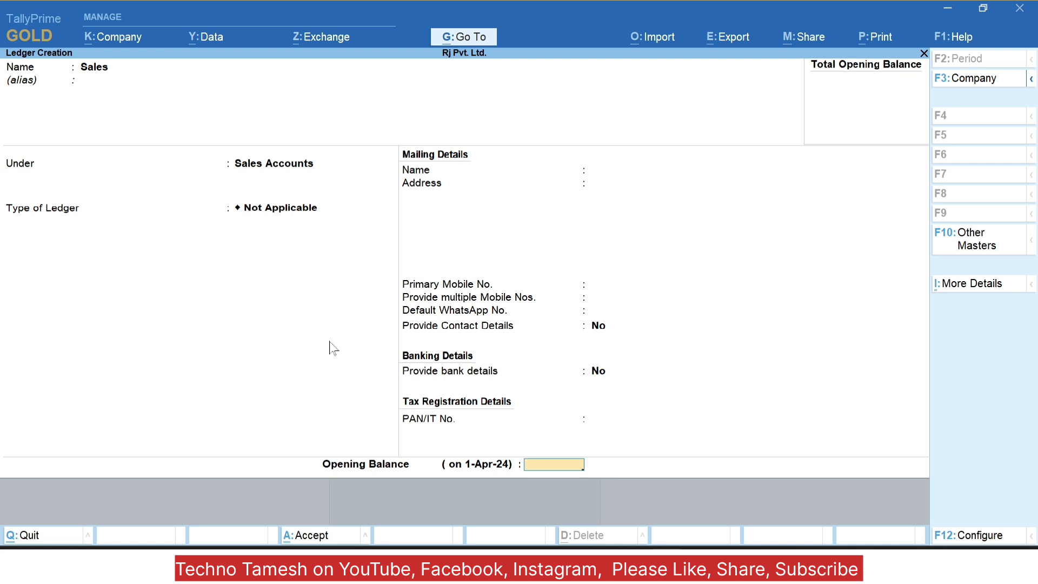
{"action": "key", "text": "Return"}
{"action": "key", "text": "Return"}
{"action": "type", "text": "C"}
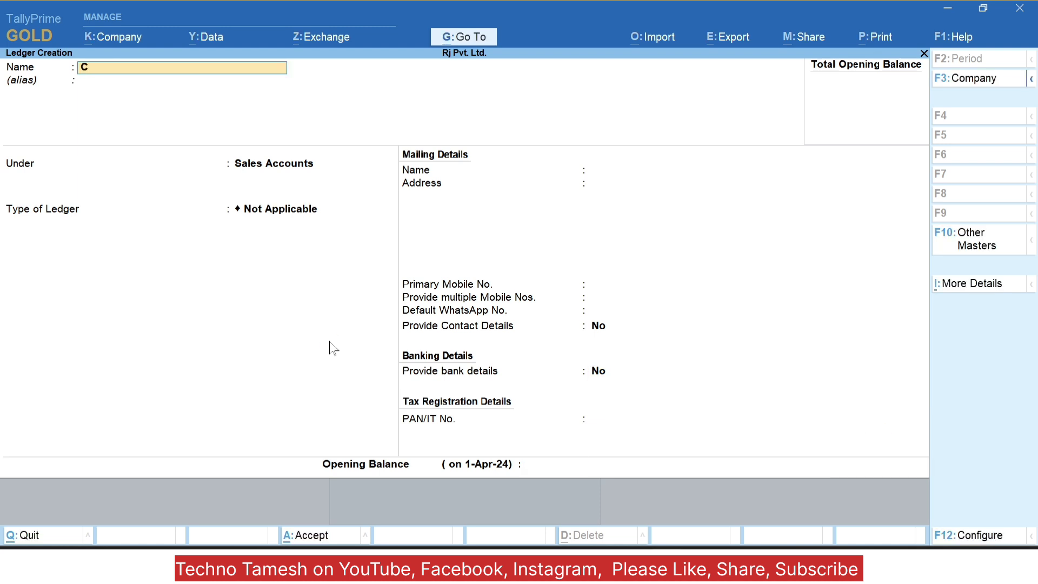
{"action": "type", "text": "ustomer"}
{"action": "key", "text": "Return"}
Step: Create a 'Customer' ledger under Sundry Debtors with state Chhattisgarh
{"action": "key", "text": "Return"}
{"action": "key", "text": "BackSpace"}
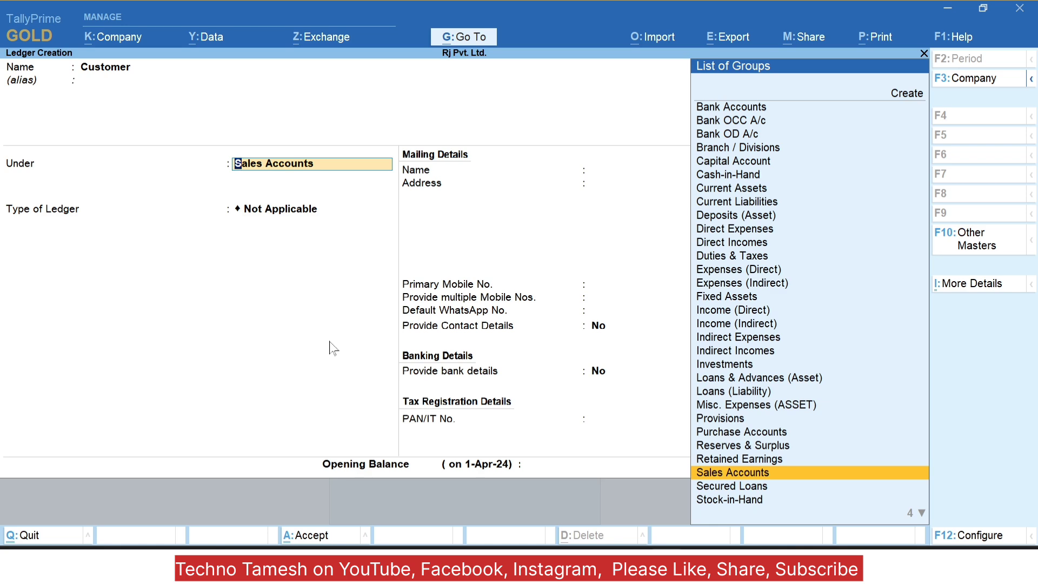
{"action": "type", "text": "Deb"}
{"action": "key", "text": "Return"}
{"action": "key", "text": "Return"}
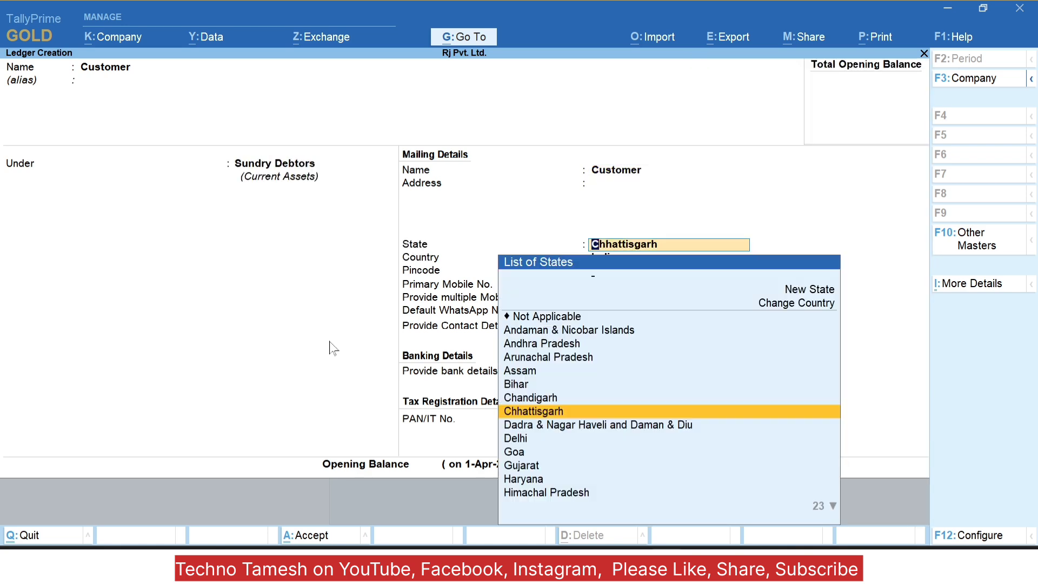
{"action": "key", "text": "Return"}
{"action": "key", "text": "ctrl+a"}
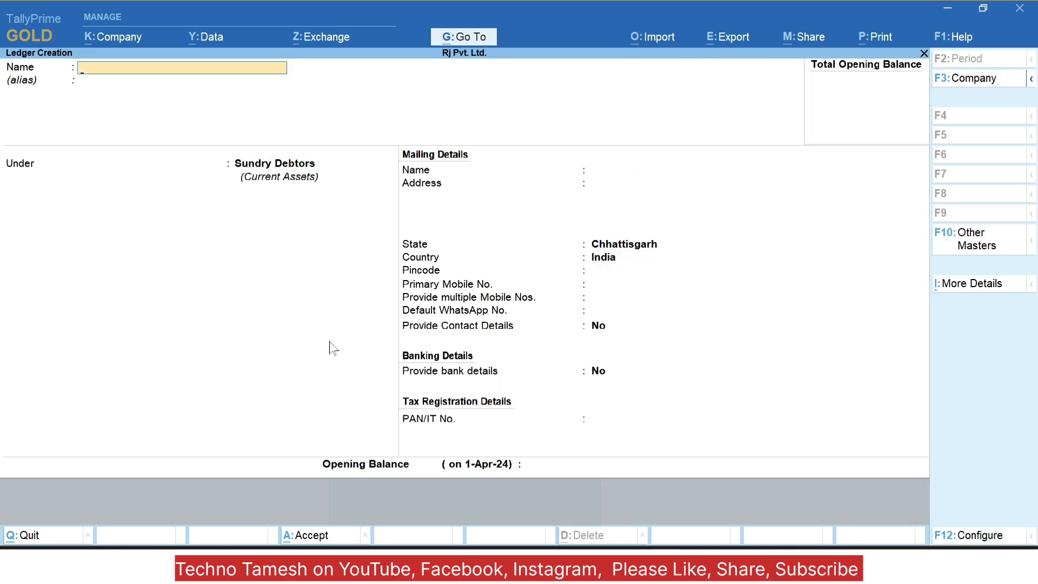
{"action": "key", "text": "Escape"}
{"action": "key", "text": "Escape"}
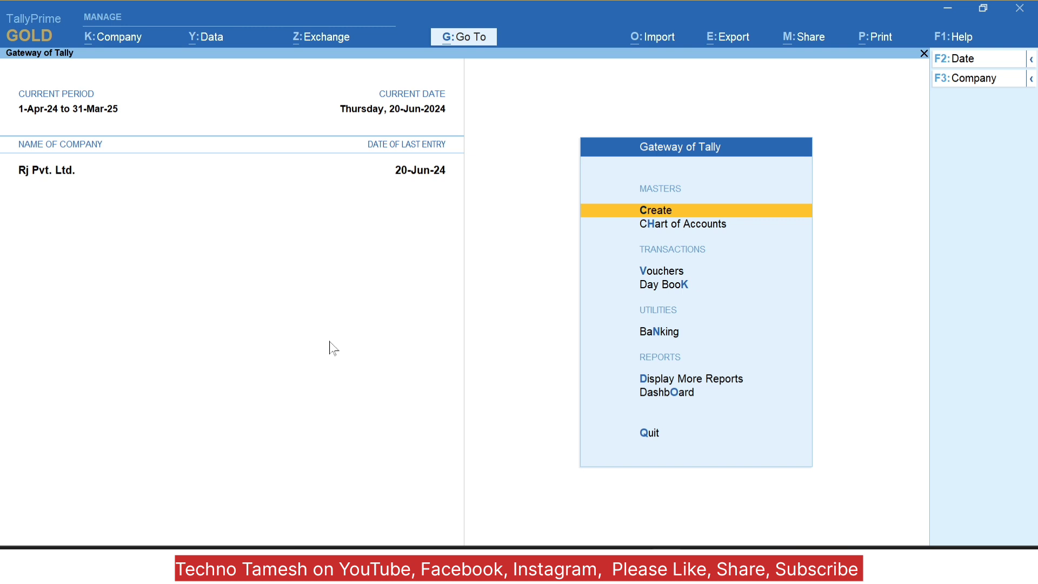
Step: Start a Sales voucher billing Customer 60,000 against the Sales ledger
{"action": "key", "text": "Down"}
{"action": "key", "text": "Down"}
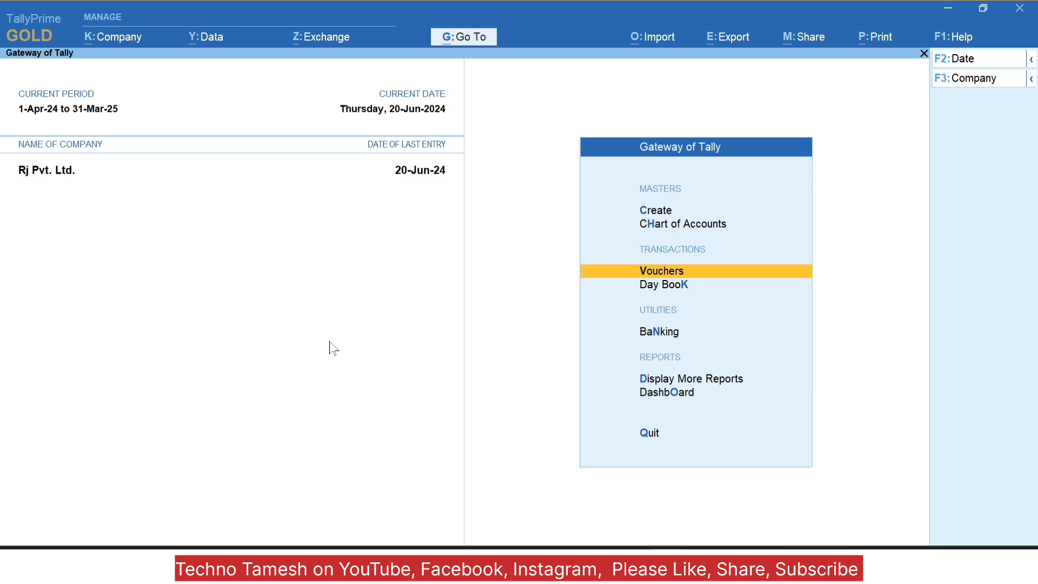
{"action": "key", "text": "Return"}
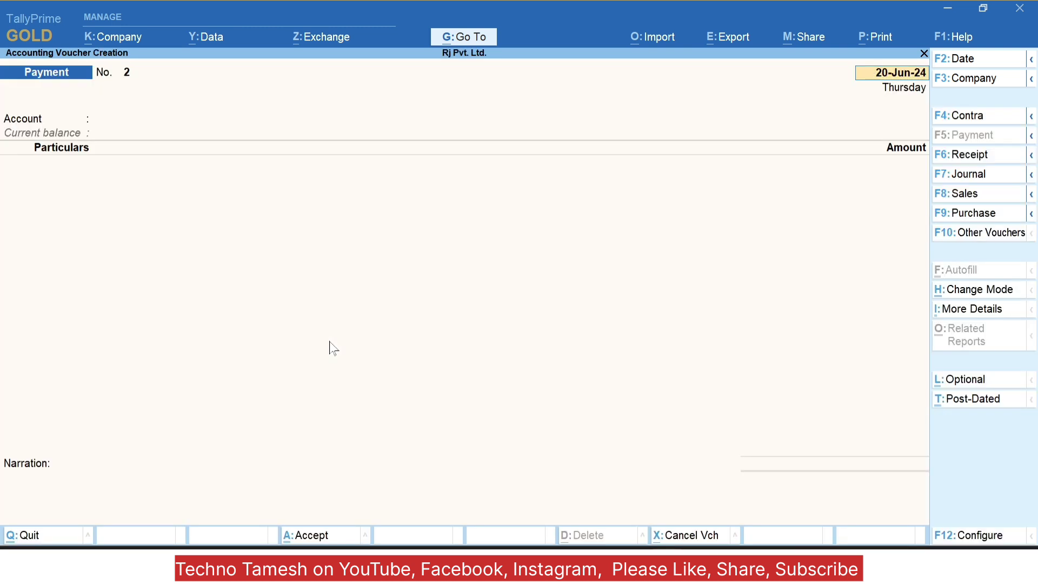
{"action": "key", "text": "F8"}
{"action": "key", "text": "Return"}
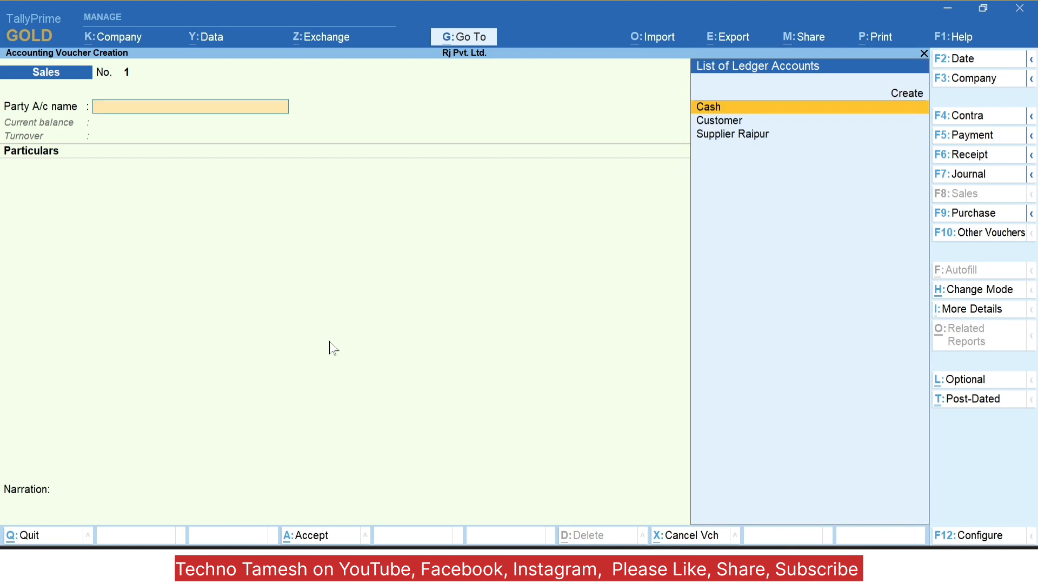
{"action": "key", "text": "Down"}
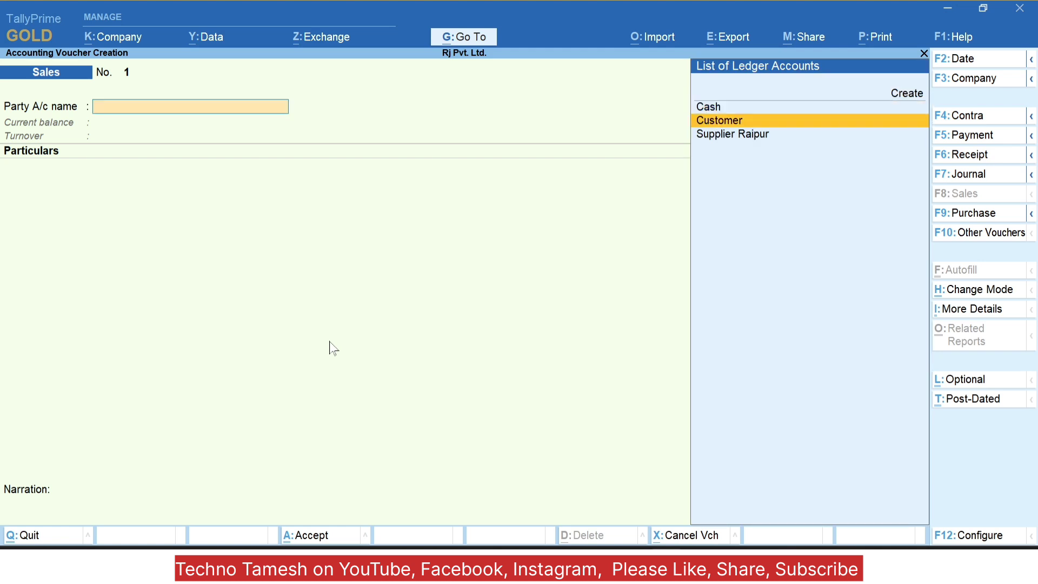
{"action": "key", "text": "Return"}
{"action": "type", "text": "Sal"}
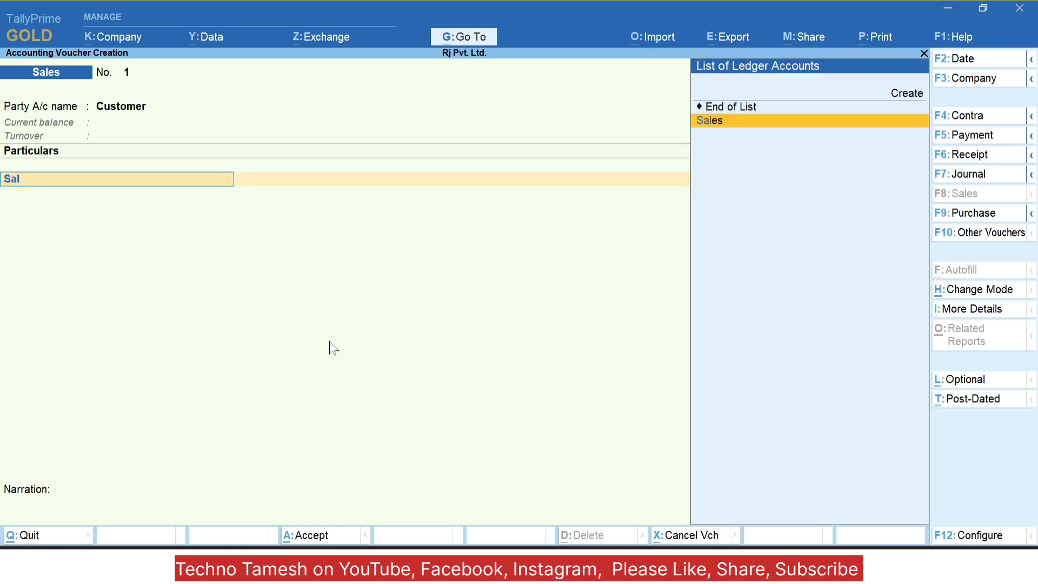
{"action": "key", "text": "Return"}
{"action": "type", "text": "60,00"}
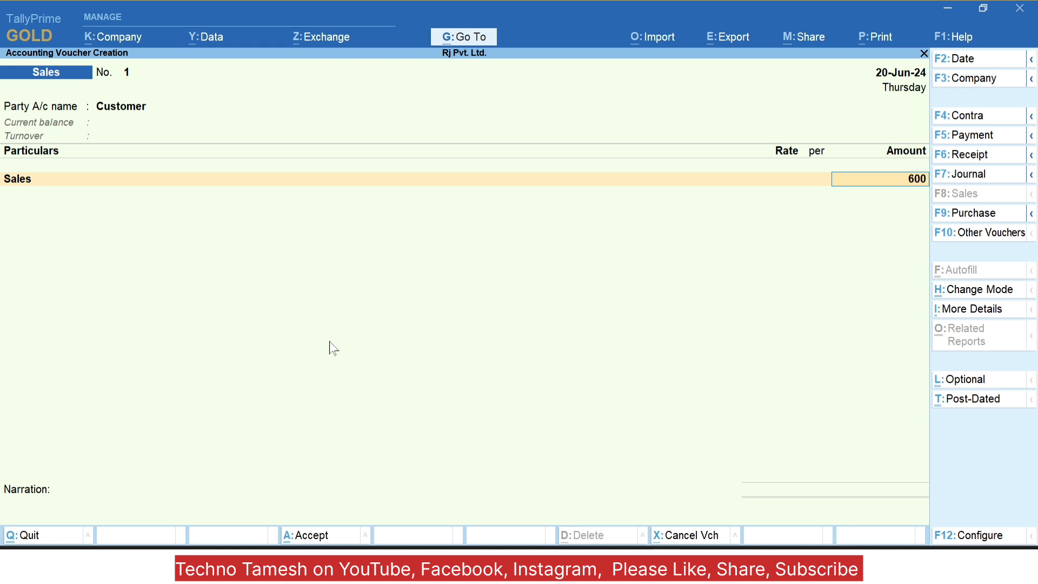
{"action": "type", "text": "00"}
{"action": "key", "text": "Return"}
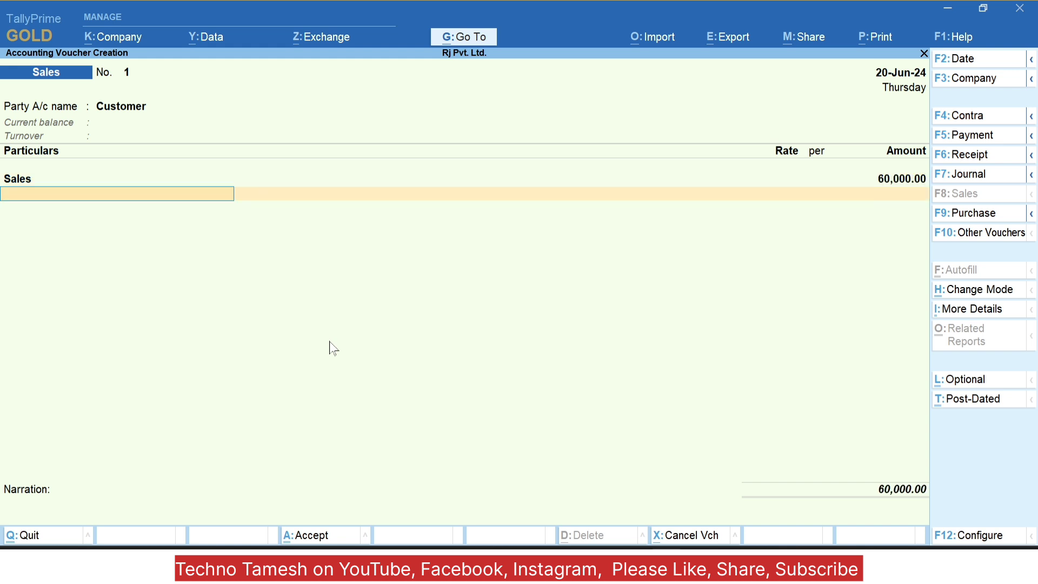
Step: Recheck Customer and the 60,000 amount, then save Sales voucher No. 1
{"action": "key", "text": "BackSpace"}
{"action": "key", "text": "BackSpace"}
{"action": "key", "text": "BackSpace"}
{"action": "key", "text": "BackSpace"}
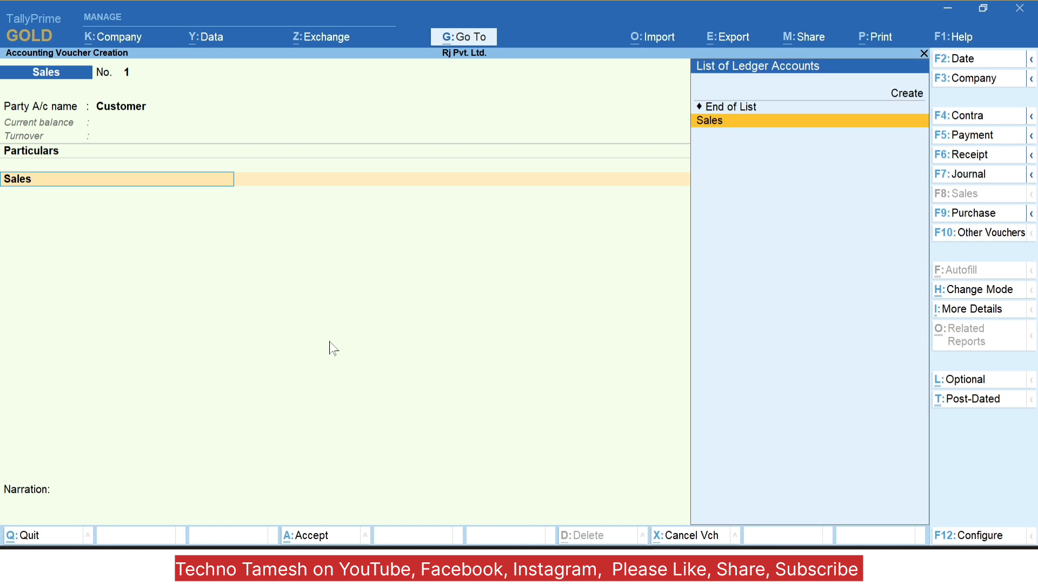
{"action": "key", "text": "Return"}
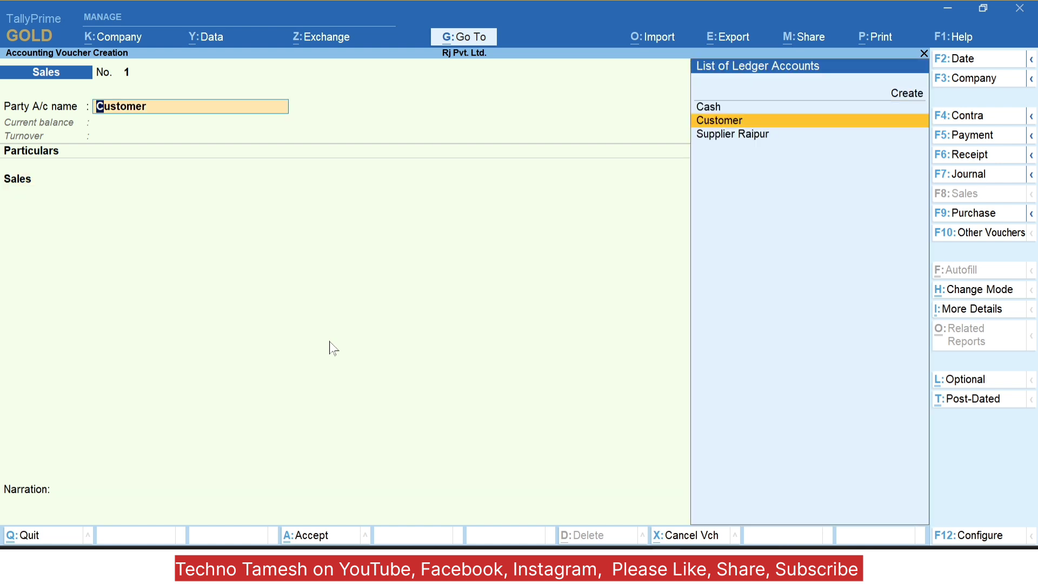
{"action": "key", "text": "Down"}
{"action": "key", "text": "Up"}
{"action": "key", "text": "Return"}
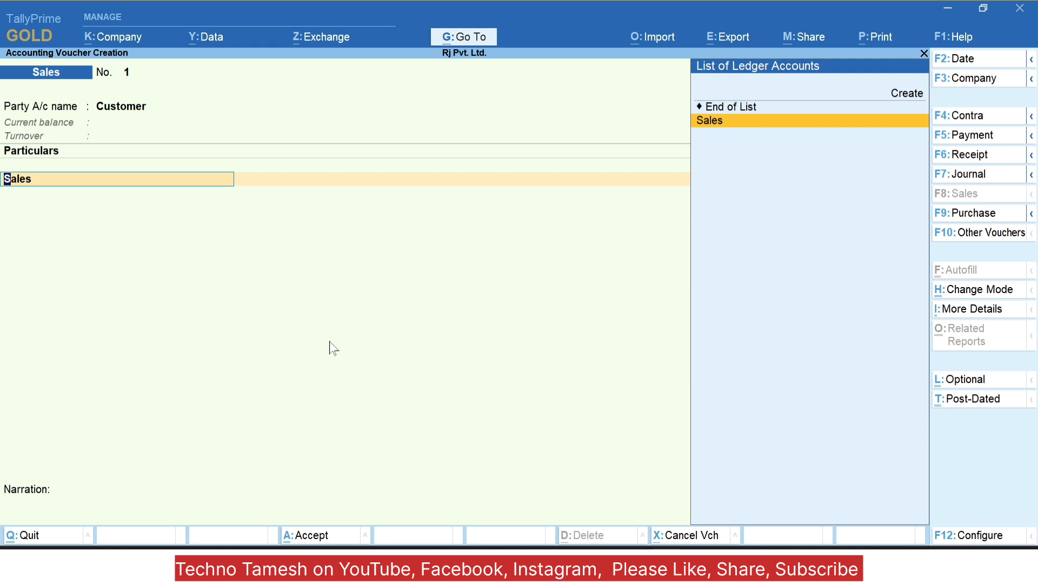
{"action": "key", "text": "Return"}
{"action": "key", "text": "Return"}
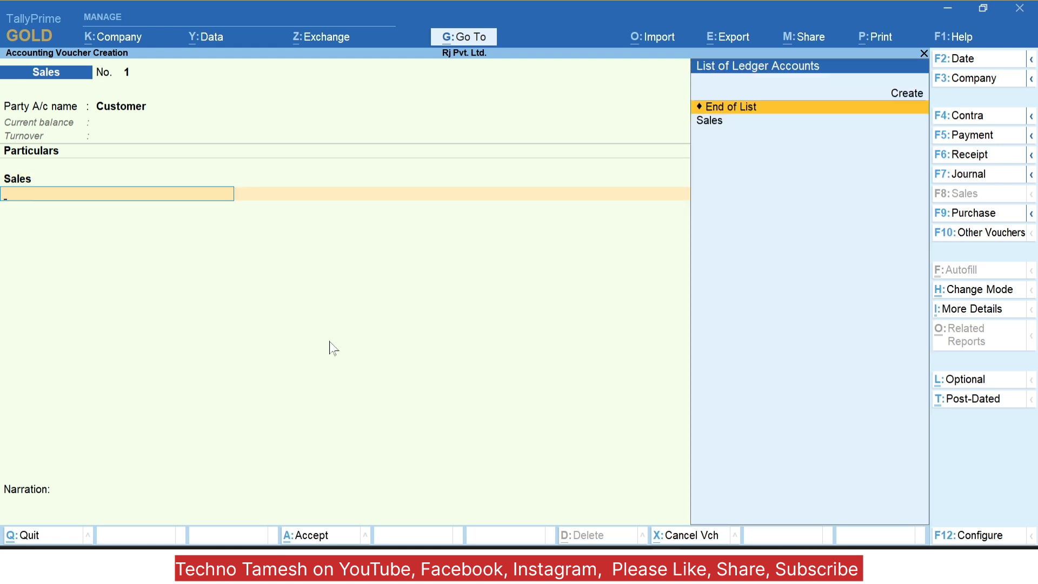
{"action": "key", "text": "Return"}
{"action": "key", "text": "Return"}
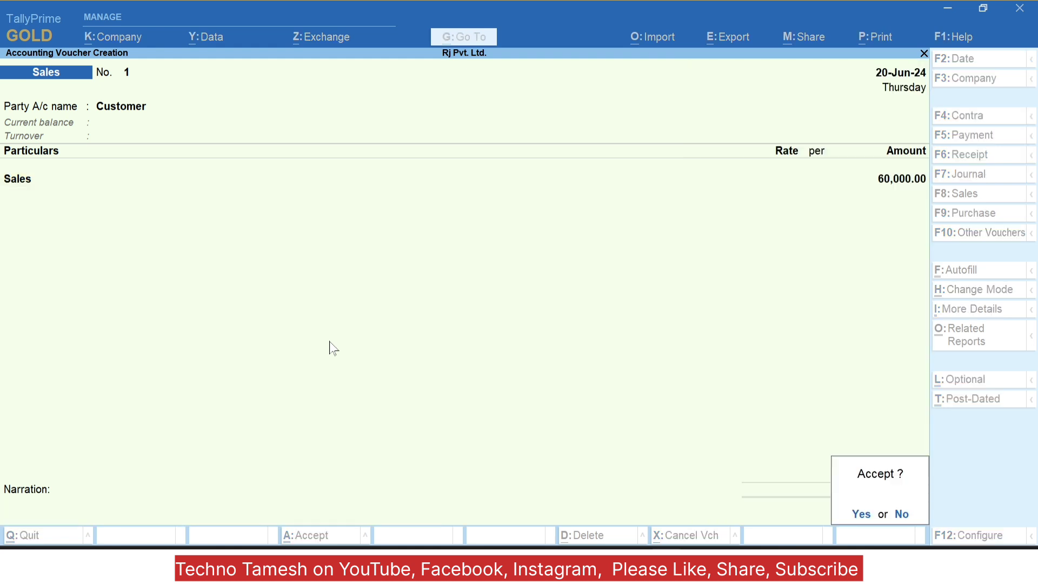
{"action": "key", "text": "Return"}
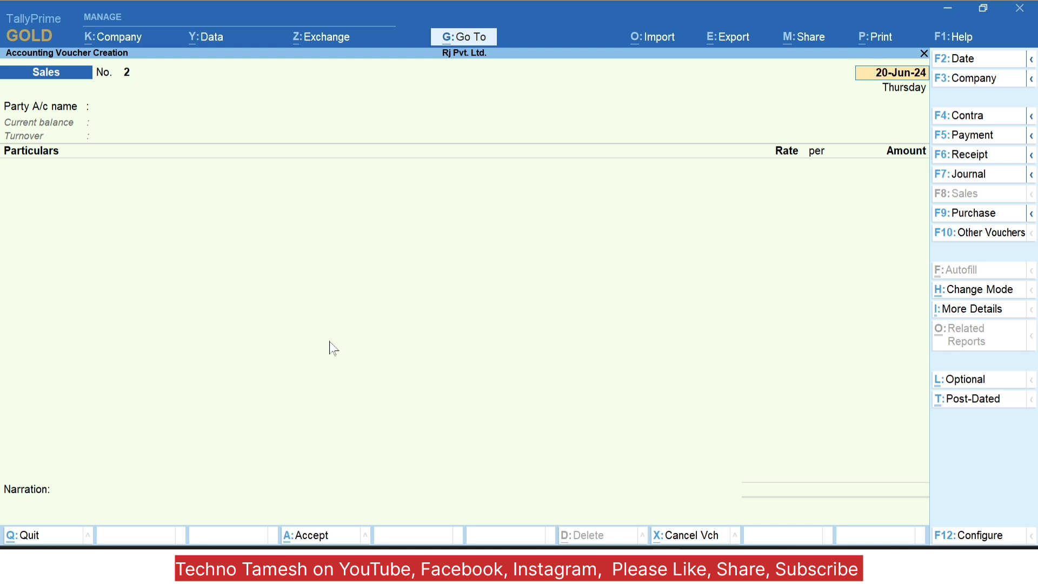
{"action": "key", "text": "F6"}
Step: Receive 40,000 from Customer into Cash on Receipt voucher No. 1, then exit to the Gateway
{"action": "key", "text": "Return"}
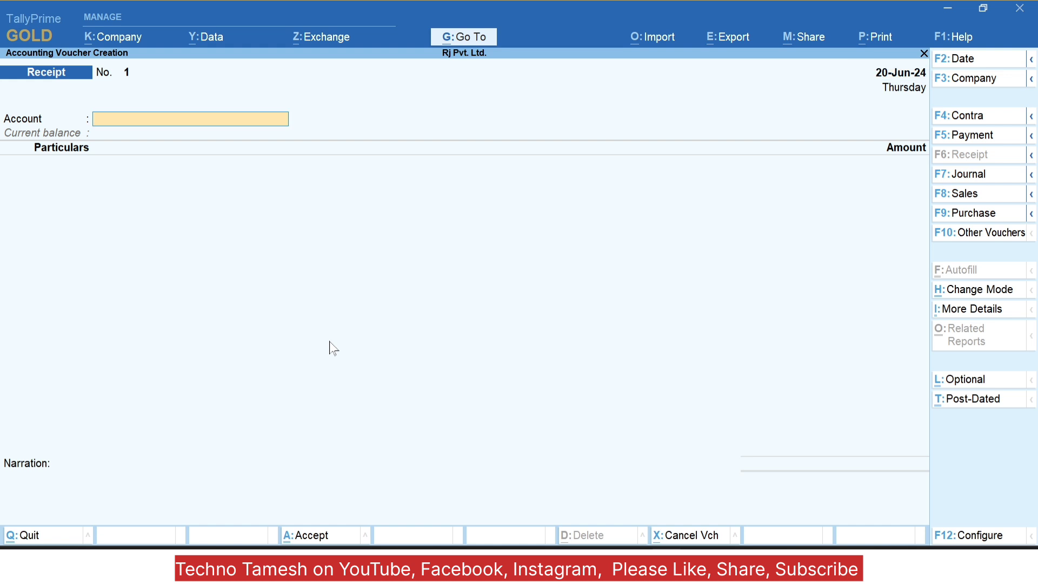
{"action": "type", "text": "Cas"}
{"action": "key", "text": "Return"}
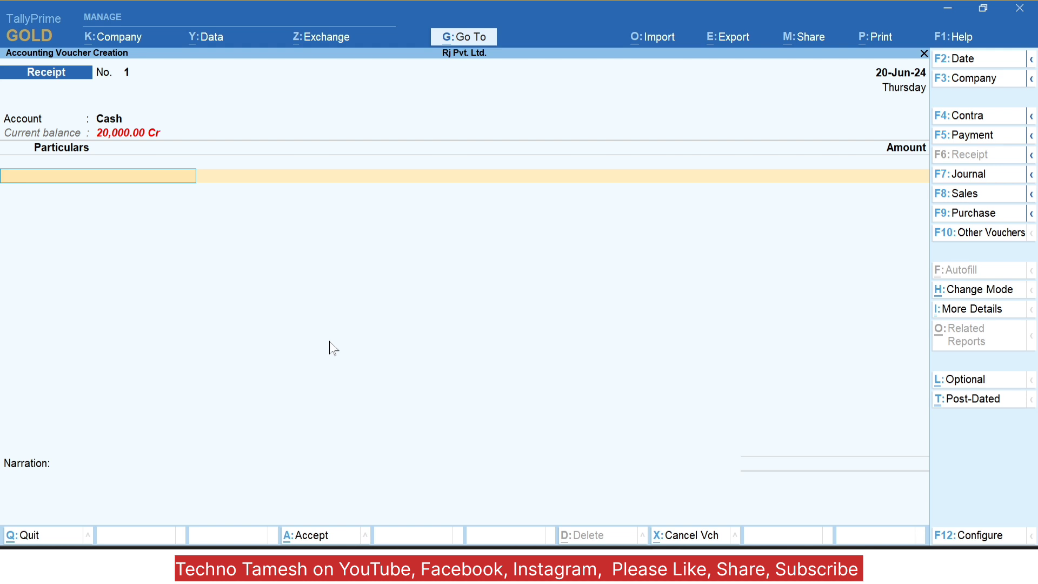
{"action": "type", "text": "Cus"}
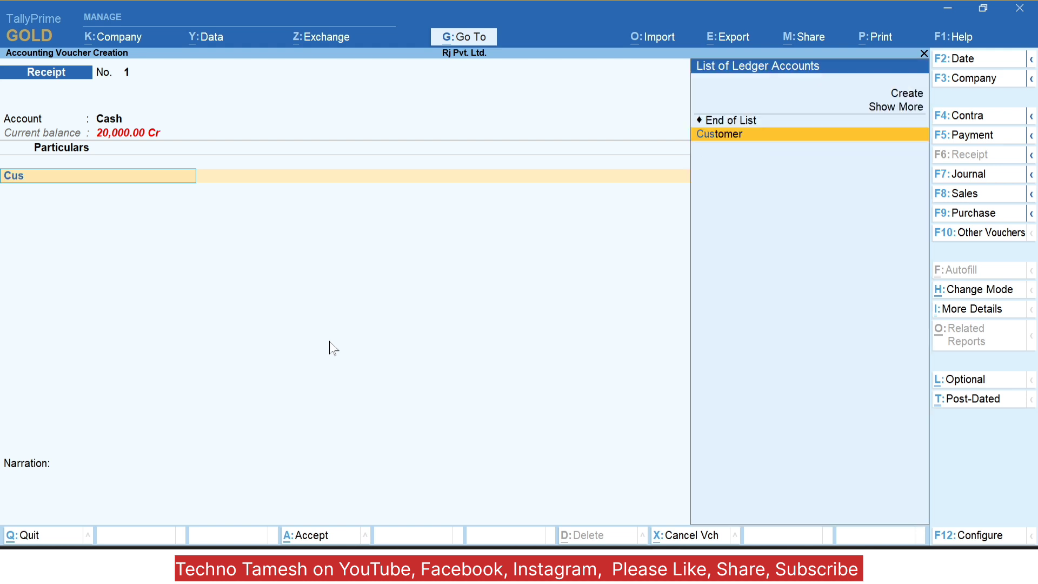
{"action": "key", "text": "Return"}
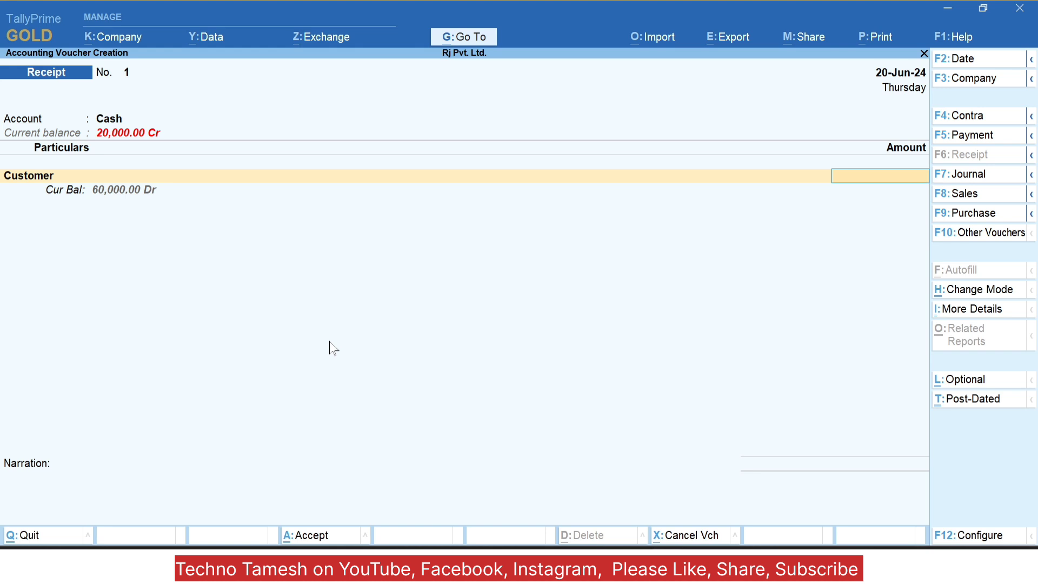
{"action": "type", "text": "40000"}
{"action": "key", "text": "Return"}
{"action": "key", "text": "Return"}
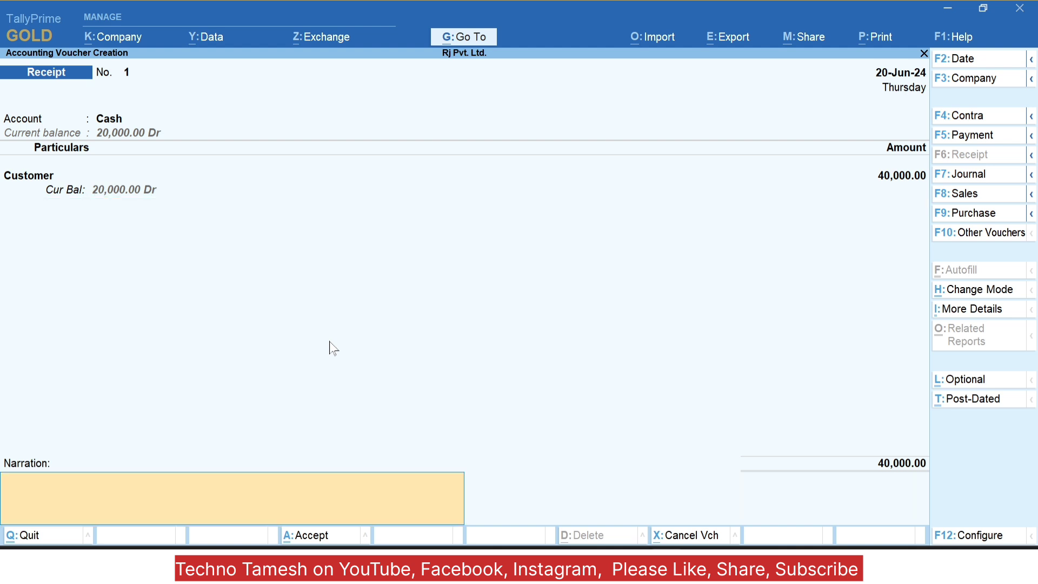
{"action": "key", "text": "Return"}
{"action": "key", "text": "Return"}
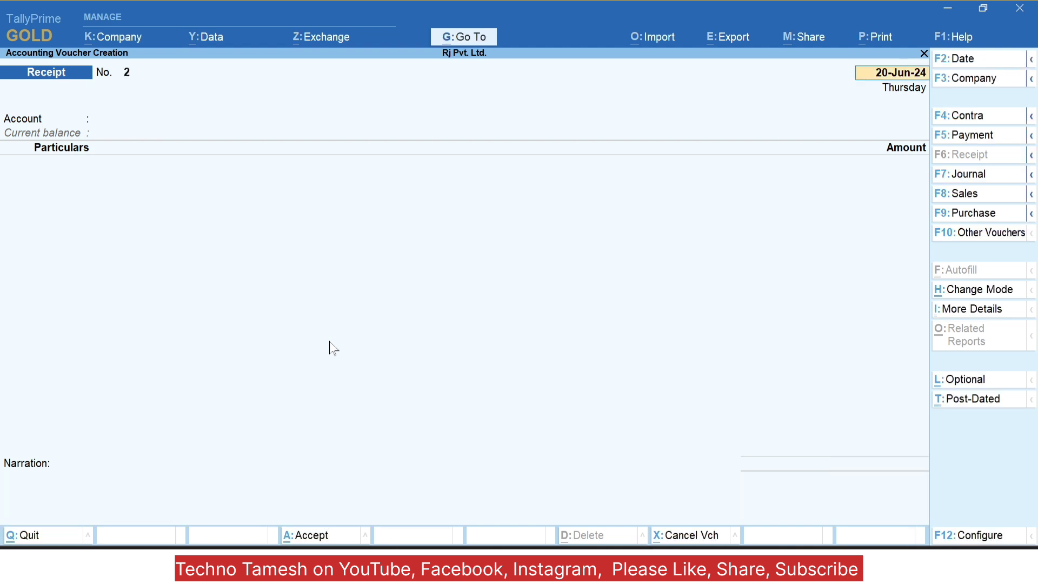
{"action": "key", "text": "Escape"}
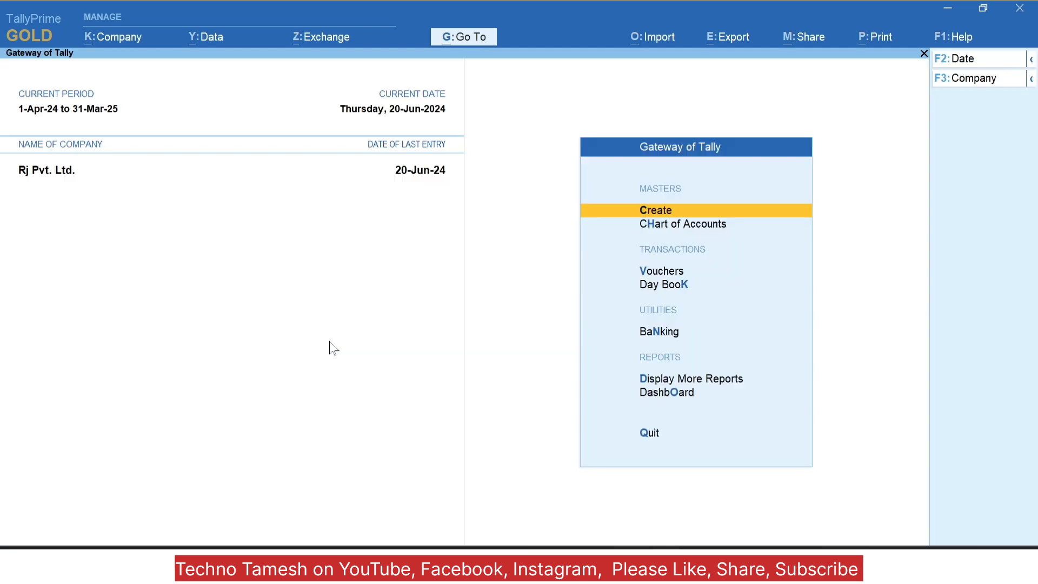
Step: Shut Rj Pvt. Ltd., log back in with the other user's credentials, and open the Day Book
{"action": "key", "text": "alt"}
{"action": "key", "text": "alt+F3"}
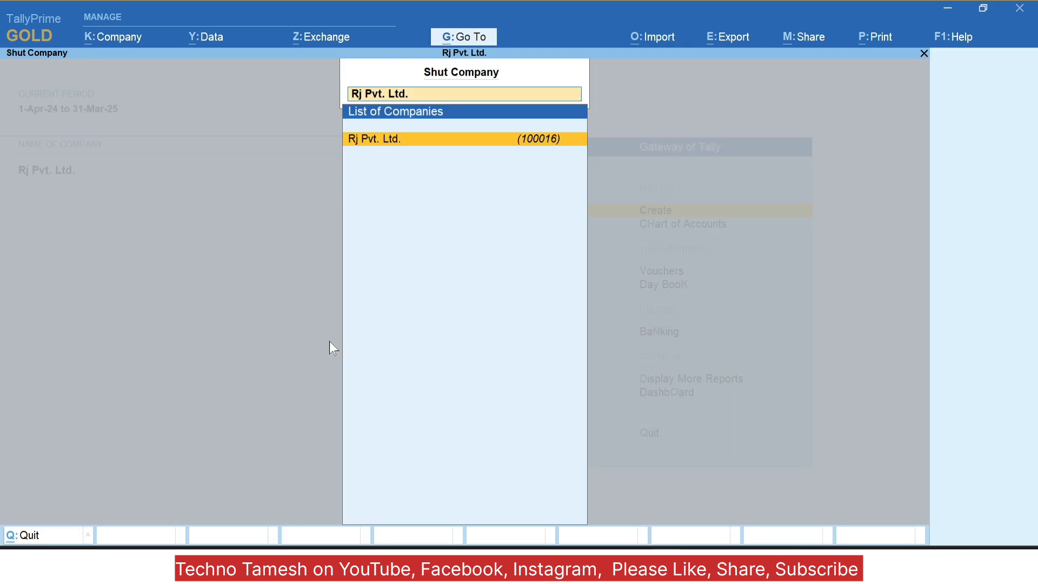
{"action": "key", "text": "Return"}
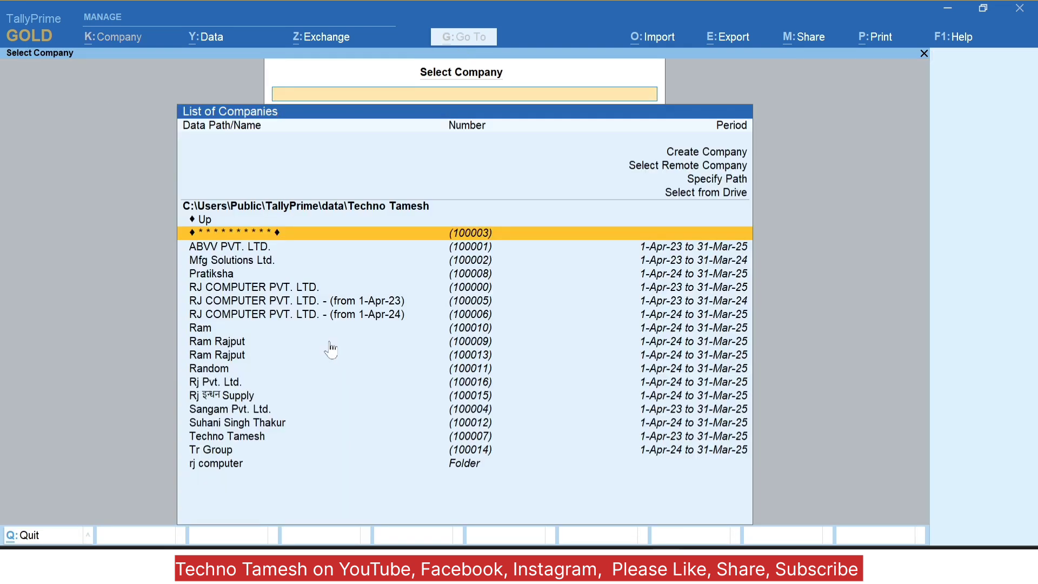
{"action": "type", "text": "rj"}
{"action": "key", "text": "Down"}
{"action": "key", "text": "Down"}
{"action": "key", "text": "Down"}
{"action": "key", "text": "Down"}
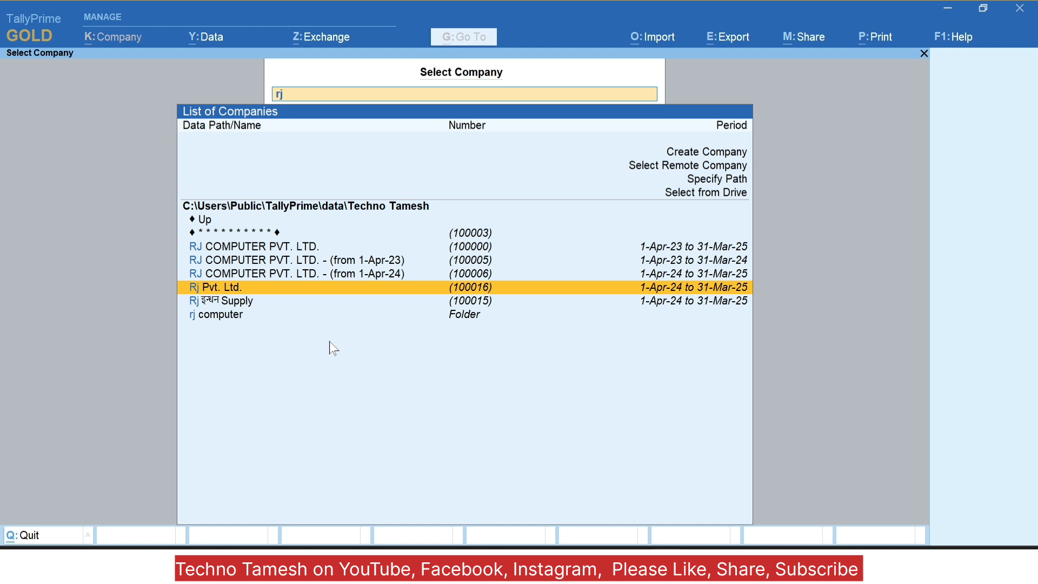
{"action": "key", "text": "Return"}
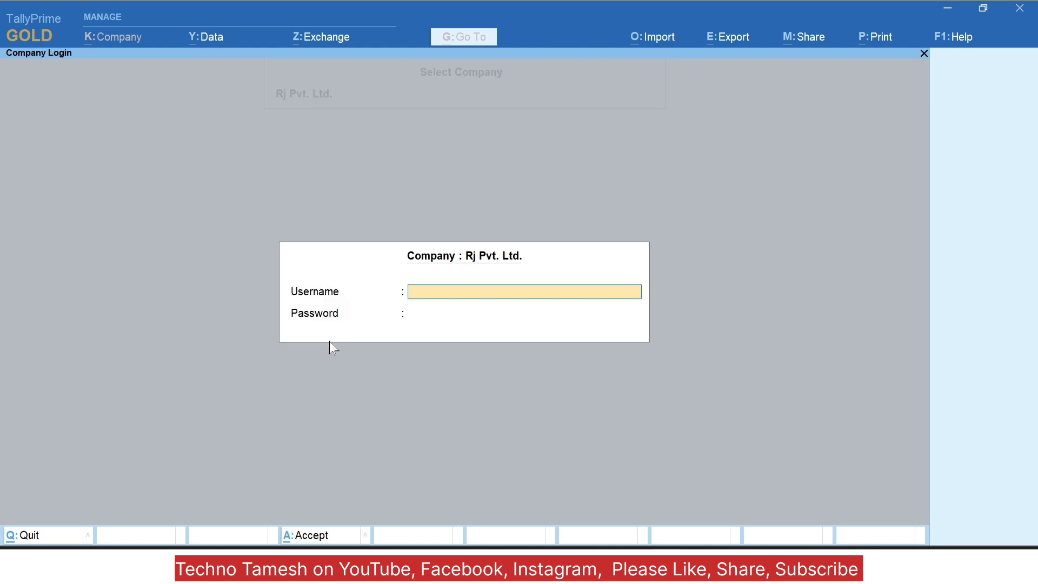
{"action": "type", "text": "po001"}
{"action": "key", "text": "Return"}
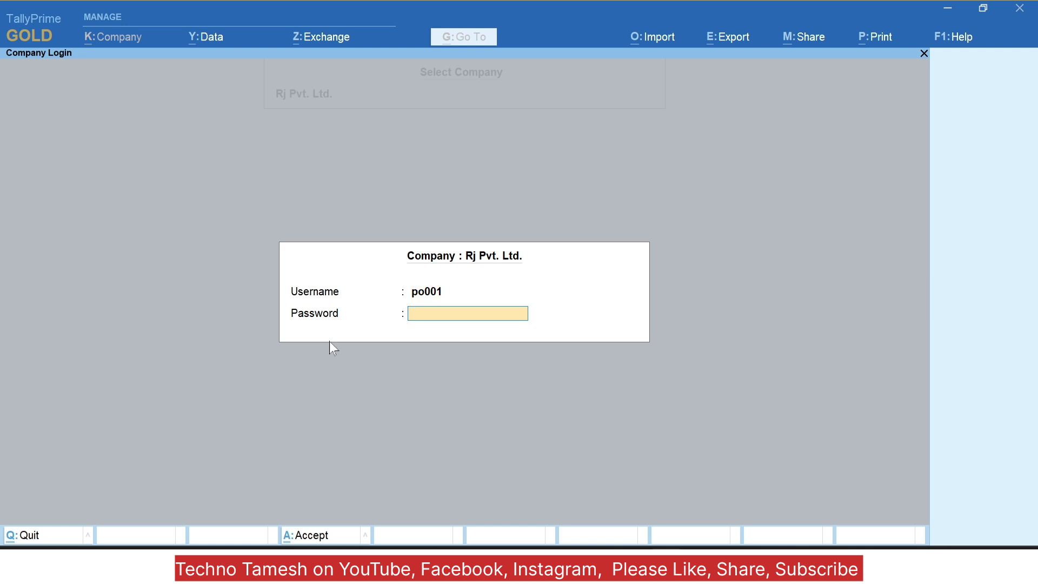
{"action": "type", "text": "123"}
{"action": "key", "text": "Return"}
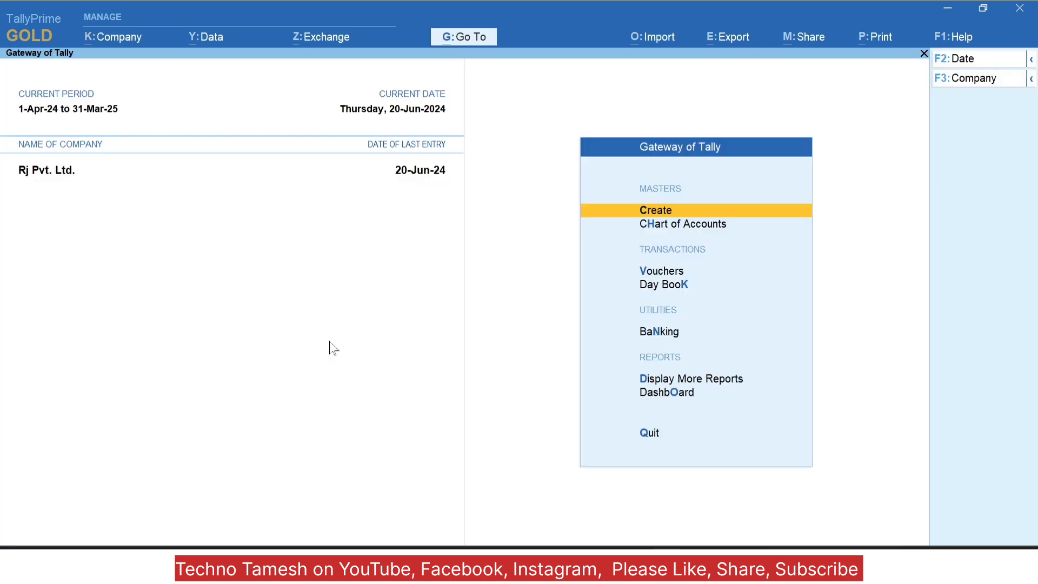
{"action": "key", "text": "k"}
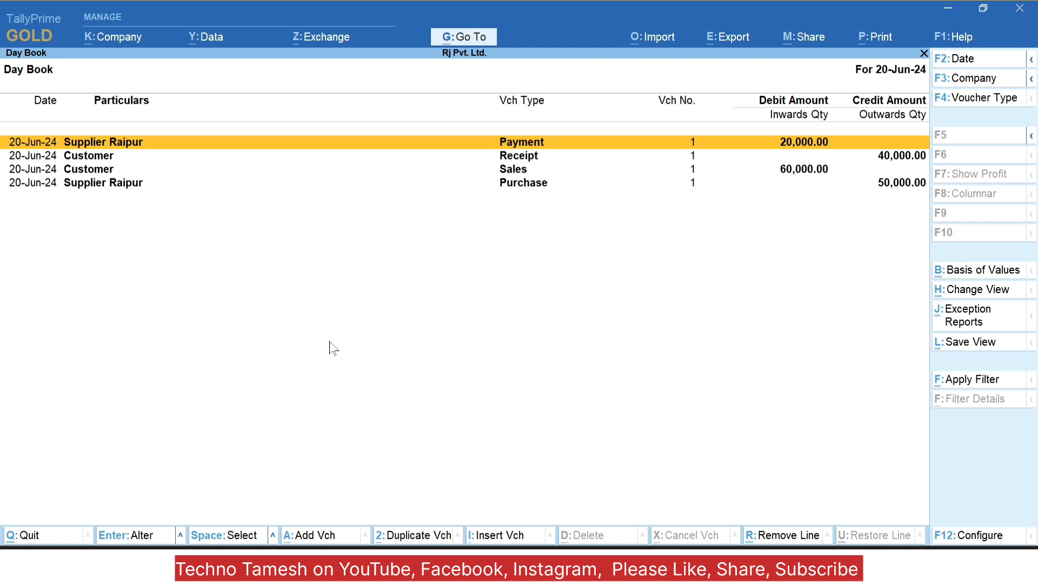
Step: Select the Customer receipt entry in the 20-Jun-24 Day Book and open it for alteration
{"action": "key", "text": "Down"}
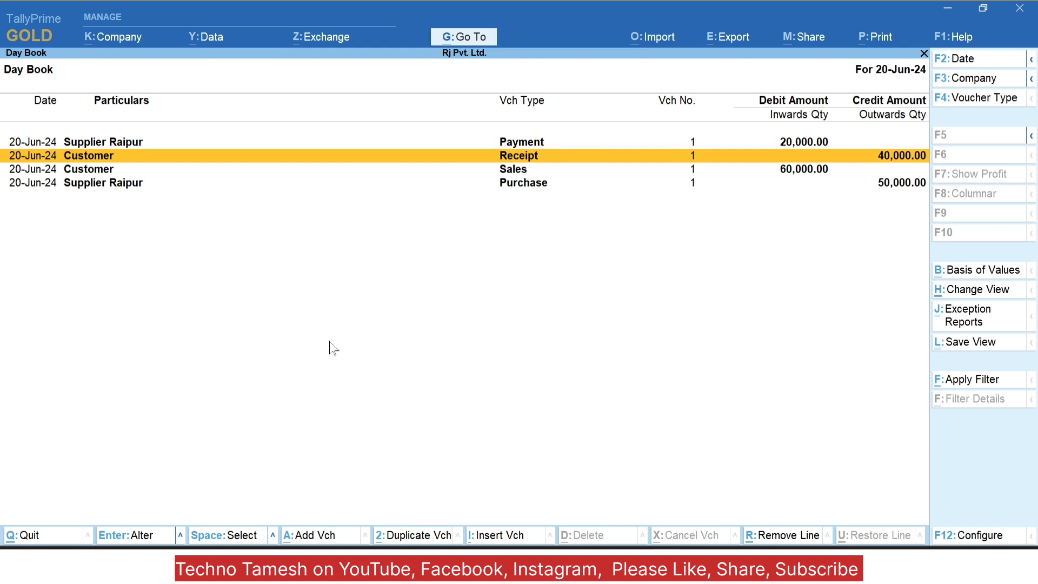
{"action": "key", "text": "Down"}
{"action": "key", "text": "Down"}
{"action": "key", "text": "Up"}
{"action": "key", "text": "Up"}
{"action": "key", "text": "Up"}
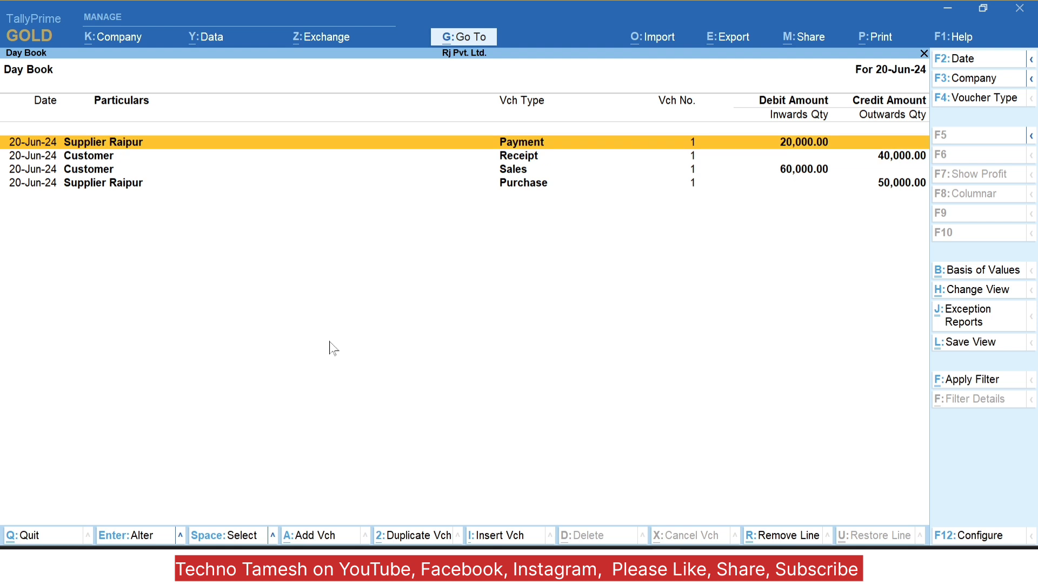
{"action": "key", "text": "Down"}
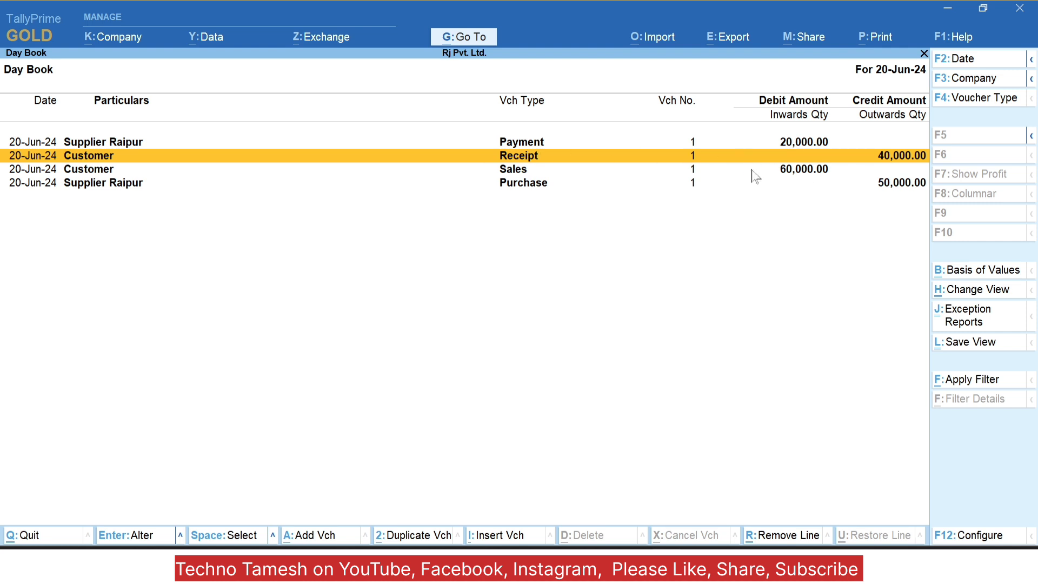
{"action": "key", "text": "Return"}
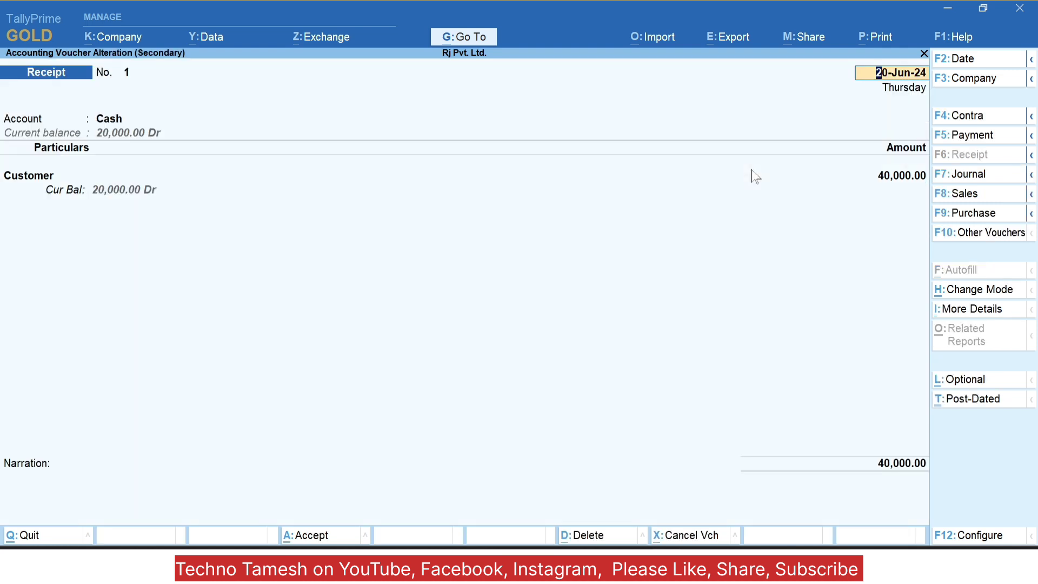
Step: Change the Customer receipt amount to 50,000, save it, and back out to the Gateway
{"action": "key", "text": "Return"}
{"action": "key", "text": "Return"}
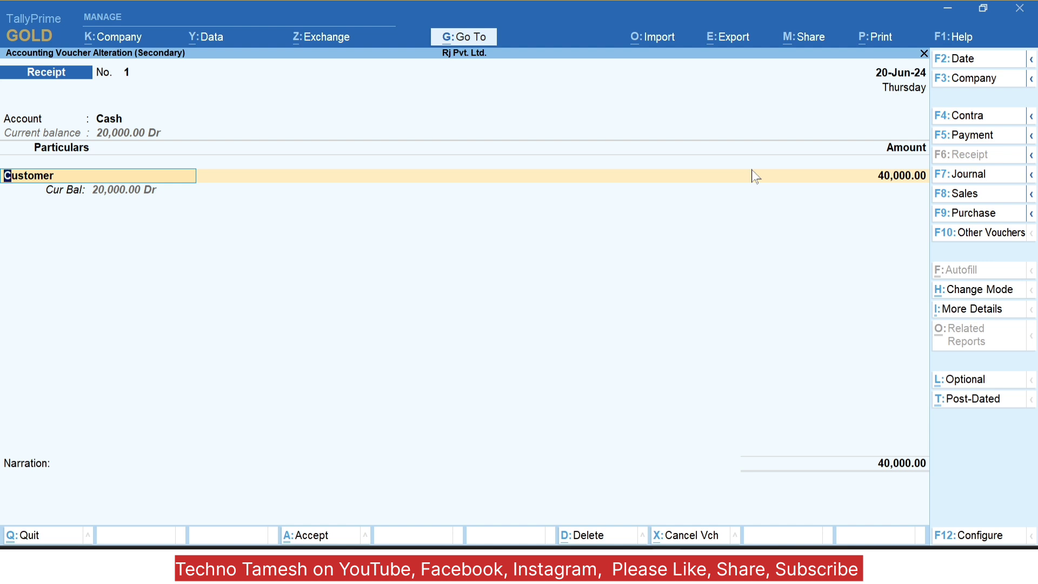
{"action": "key", "text": "Return"}
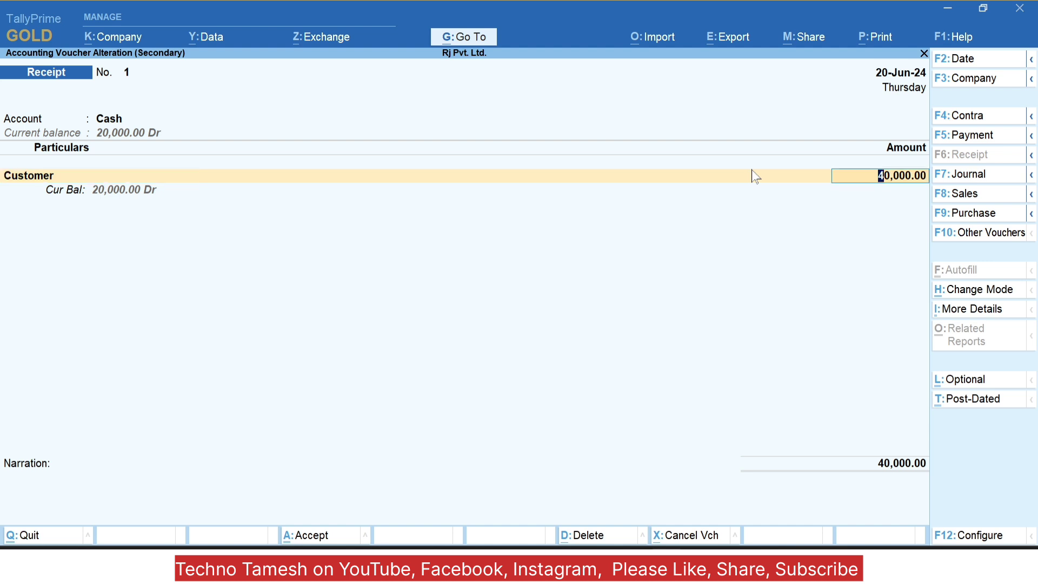
{"action": "type", "text": "50,000"}
{"action": "key", "text": "Return"}
{"action": "key", "text": "Return"}
{"action": "key", "text": "Return"}
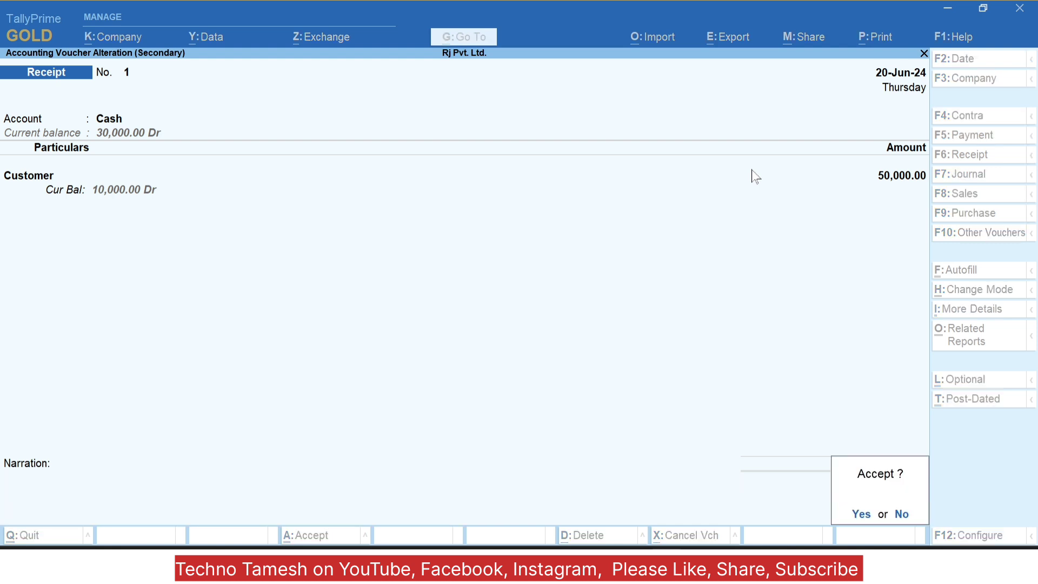
{"action": "key", "text": "Return"}
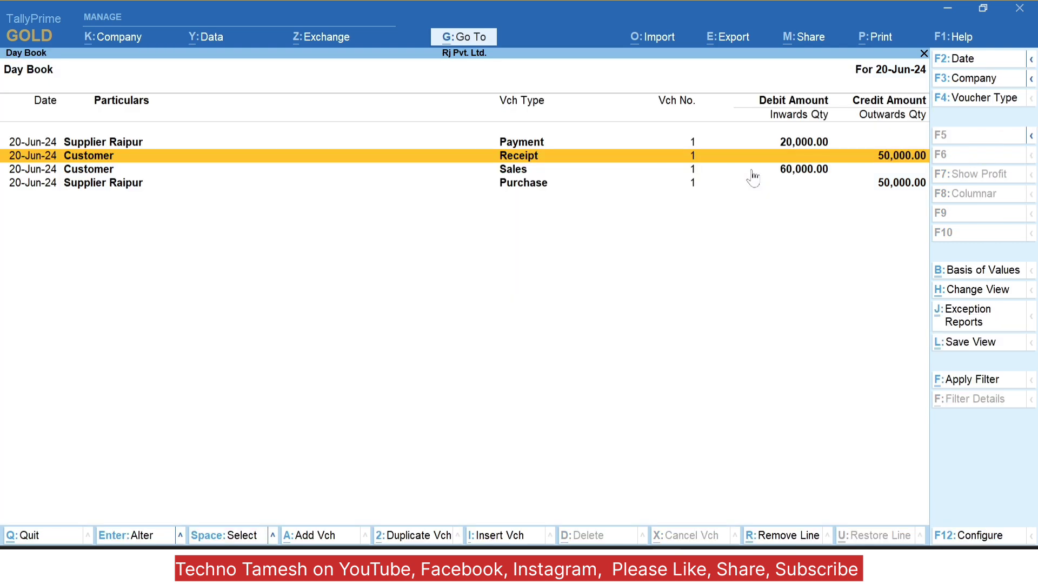
{"action": "key", "text": "Escape"}
{"action": "key", "text": "Escape"}
{"action": "key", "text": "Escape"}
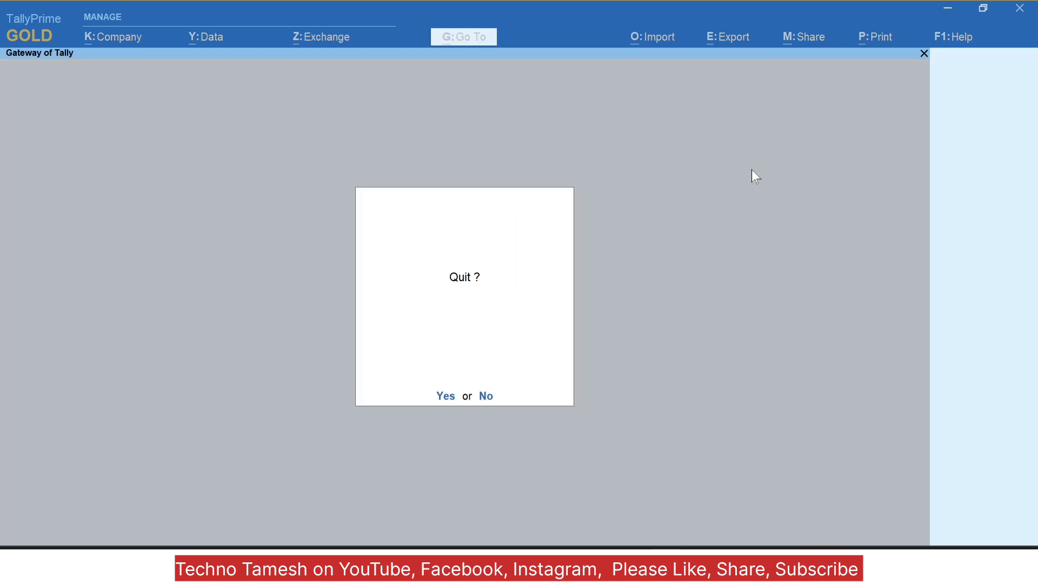
{"action": "key", "text": "Escape"}
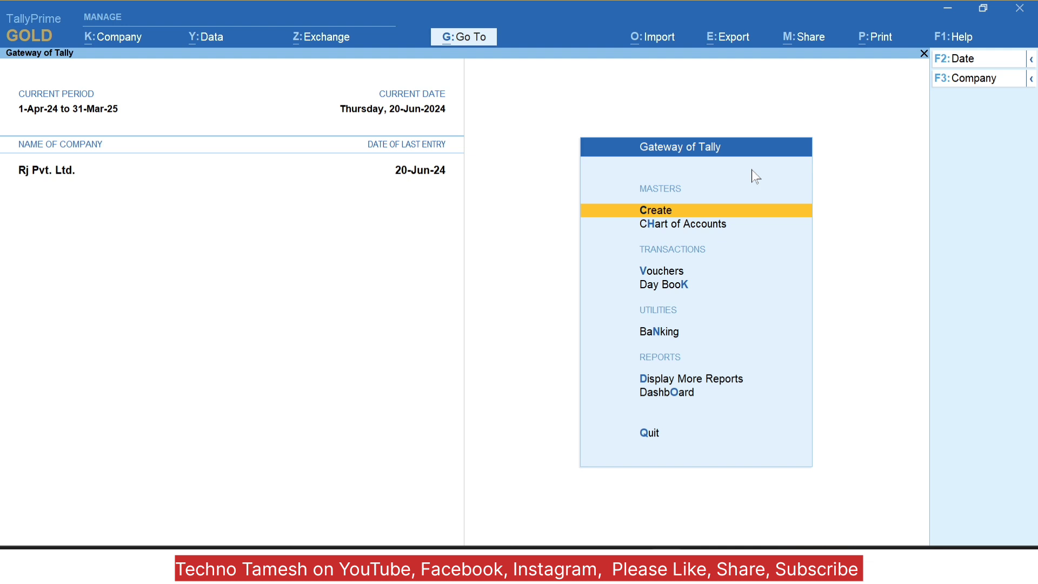
Step: Shut Rj Pvt. Ltd. with Ctrl+F3, reselect it, and log in as admin with the password
{"action": "key", "text": "ctrl+F3"}
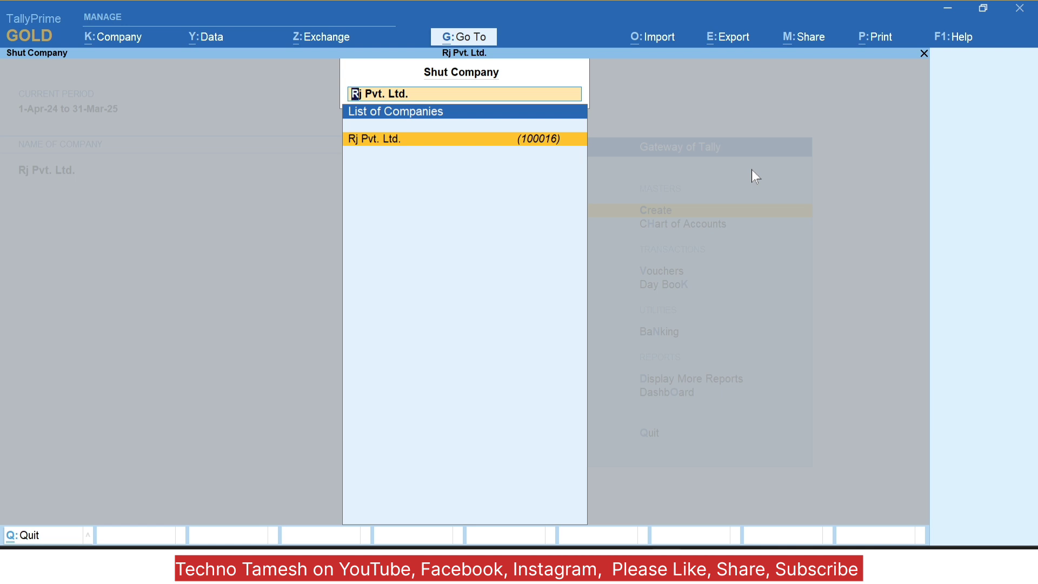
{"action": "key", "text": "Return"}
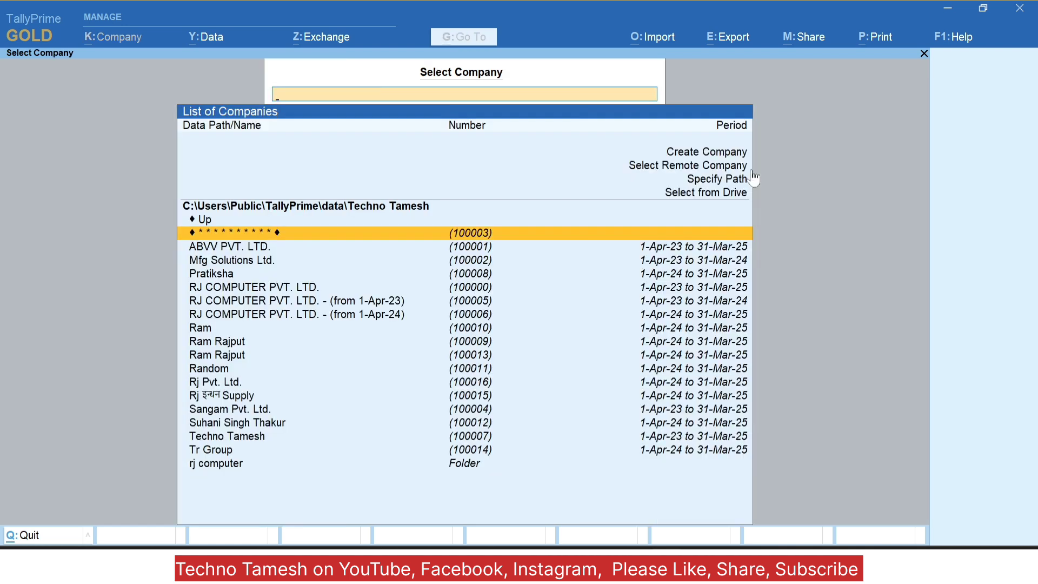
{"action": "type", "text": "rj"}
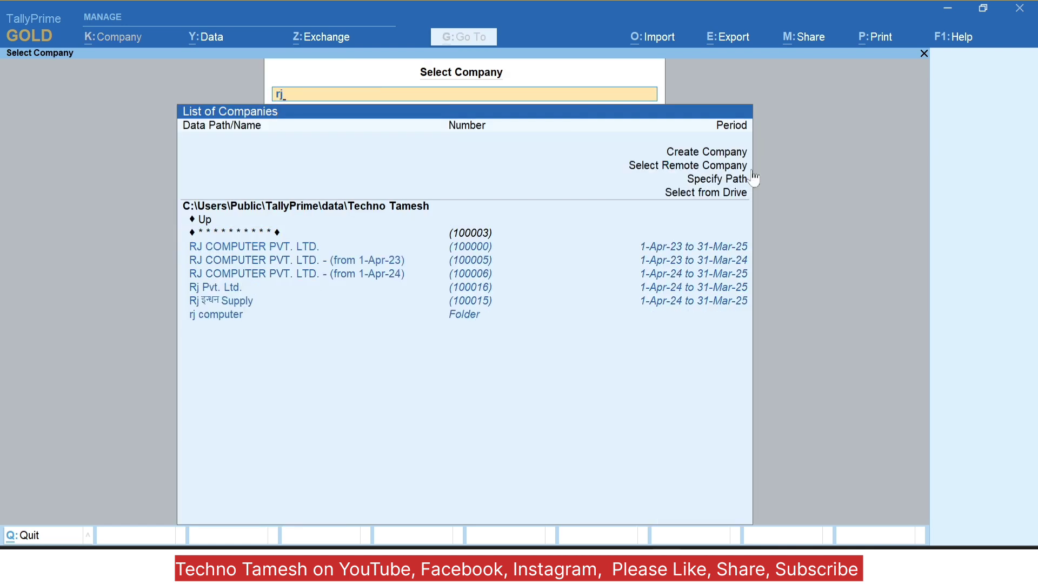
{"action": "key", "text": "Down"}
{"action": "key", "text": "Down"}
{"action": "key", "text": "Down"}
{"action": "key", "text": "Down"}
{"action": "key", "text": "Return"}
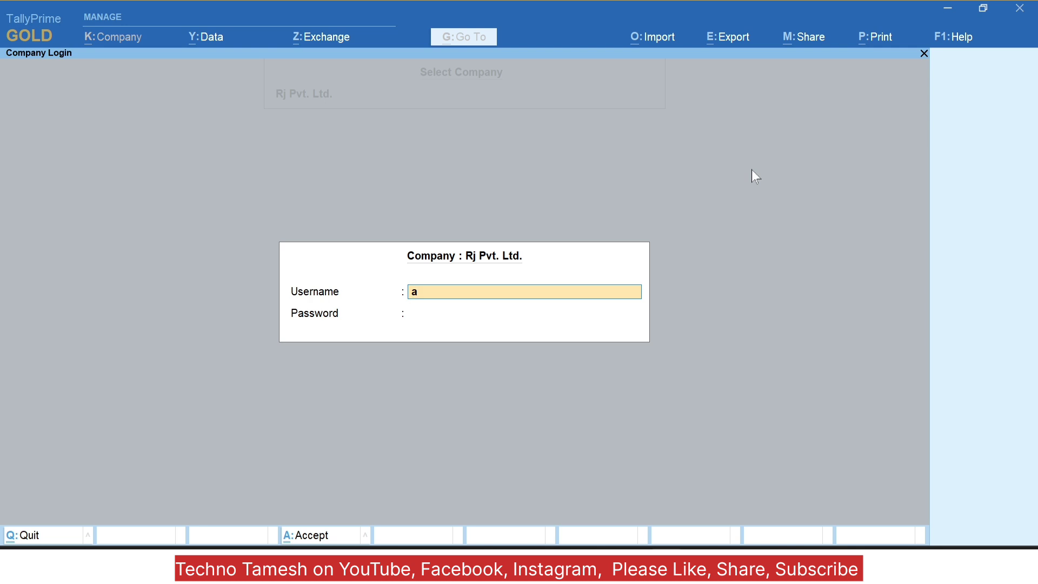
{"action": "type", "text": "admin"}
{"action": "key", "text": "Return"}
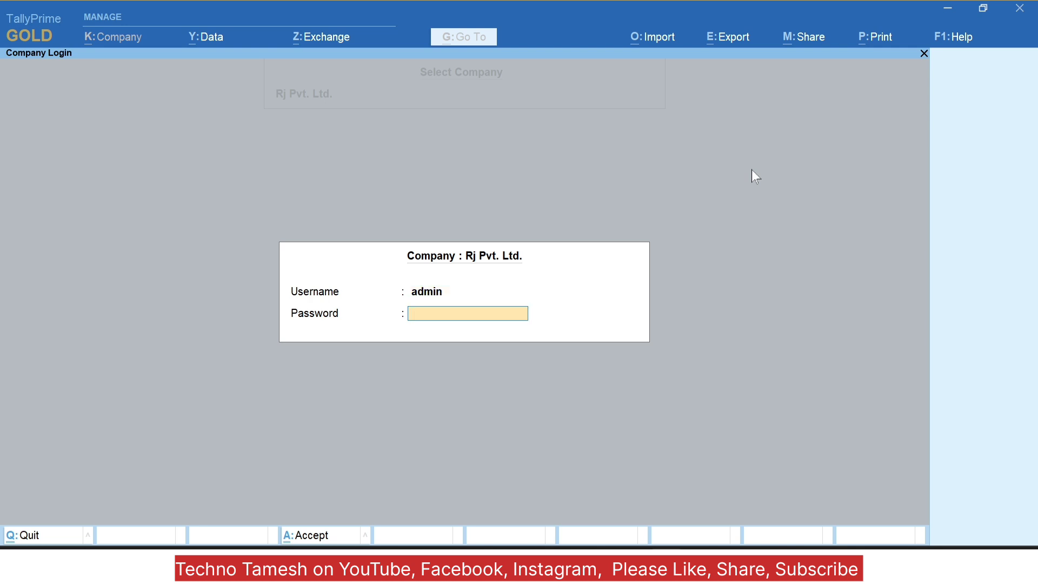
{"action": "type", "text": "*****"}
{"action": "key", "text": "Return"}
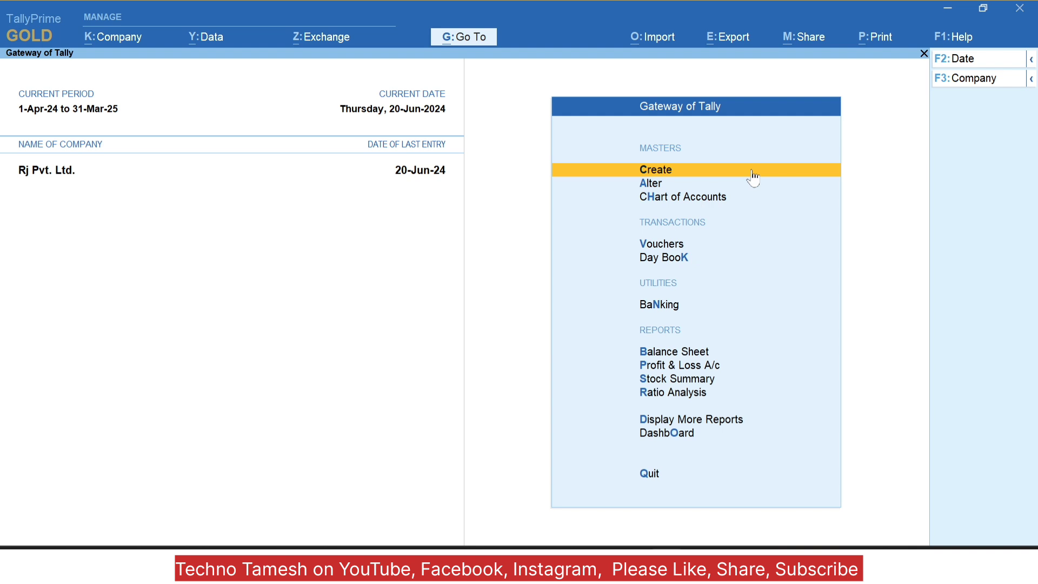
Step: Open the Day Book, check its Condensed/Detailed format setting without changing it, and close it
{"action": "key", "text": "k"}
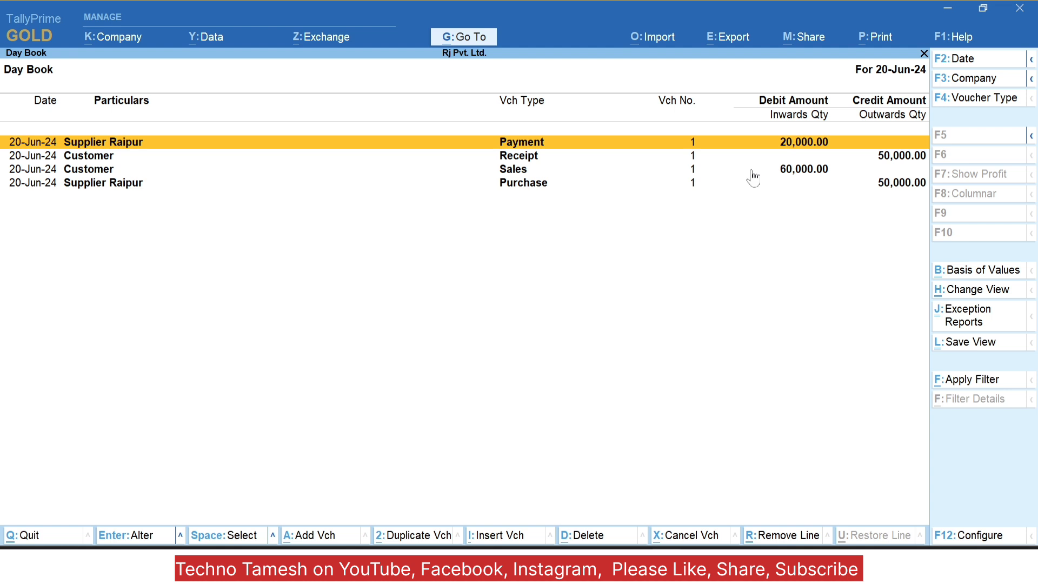
{"action": "key", "text": "F12"}
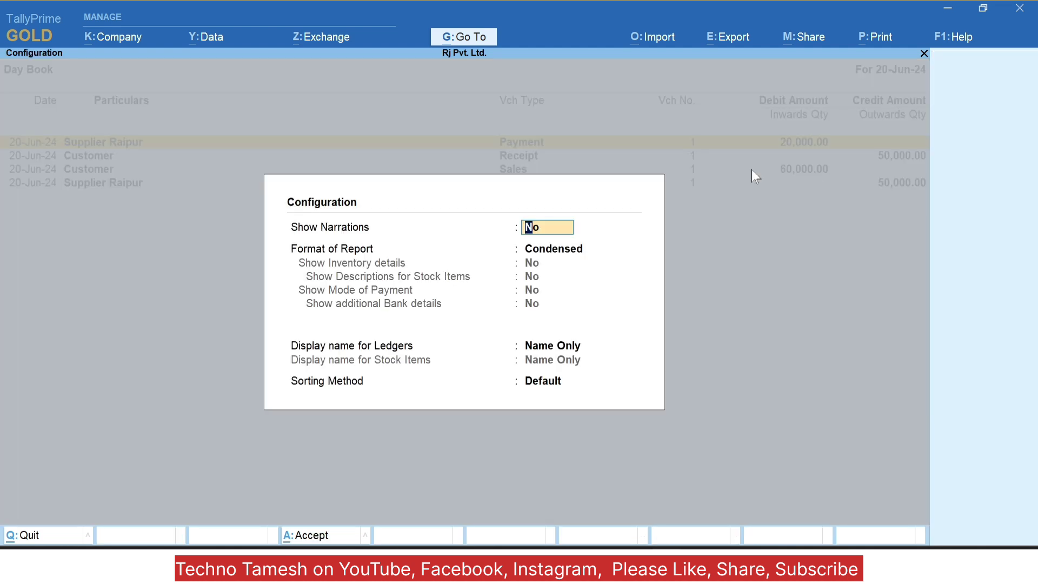
{"action": "key", "text": "Return"}
{"action": "key", "text": "Down"}
{"action": "key", "text": "Up"}
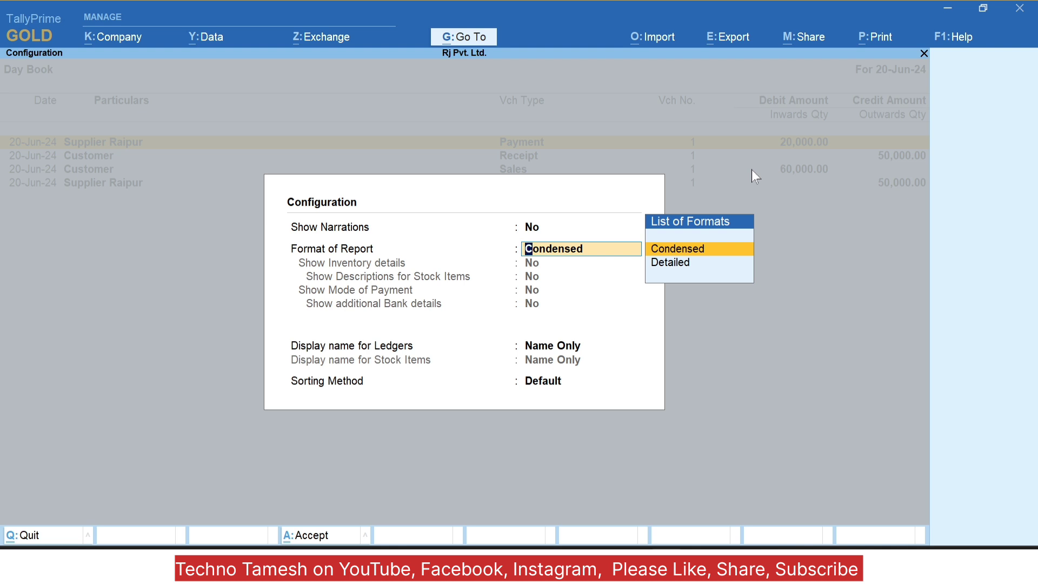
{"action": "key", "text": "Escape"}
{"action": "key", "text": "Escape"}
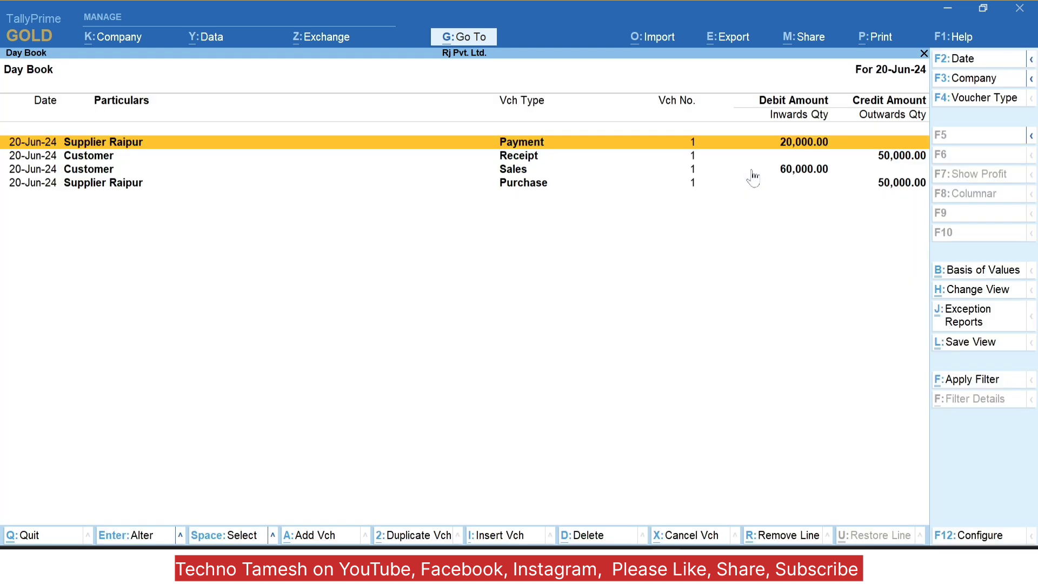
{"action": "key", "text": "Escape"}
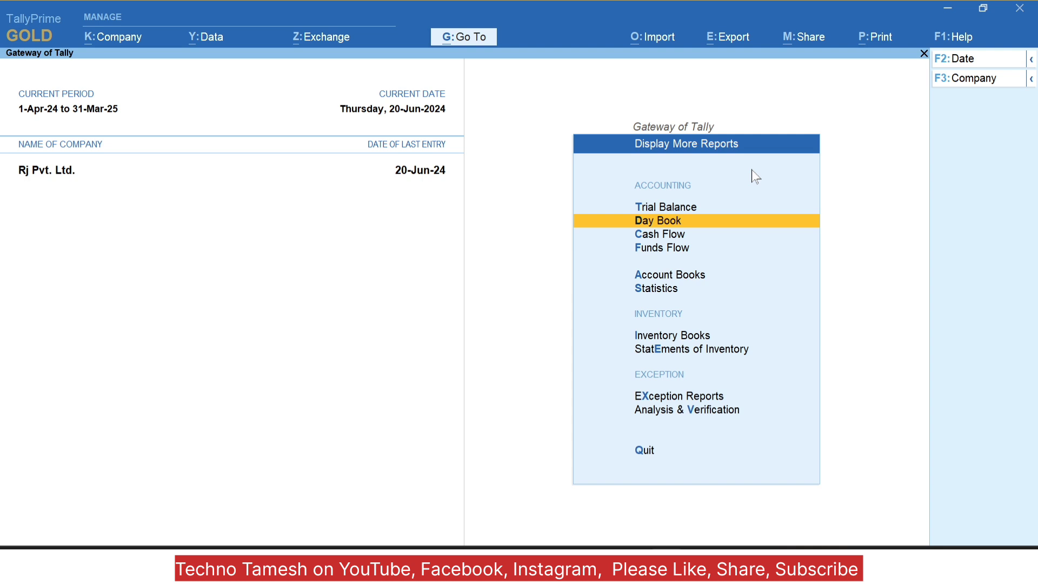
Step: In Company Security, keep the browser-access e-mail as None, set Enable Tally Audit features to Yes, and save
{"action": "key", "text": "alt+k"}
{"action": "key", "text": "Down"}
{"action": "key", "text": "Down"}
{"action": "key", "text": "Down"}
{"action": "key", "text": "Down"}
{"action": "key", "text": "Down"}
{"action": "key", "text": "Down"}
{"action": "key", "text": "Down"}
{"action": "key", "text": "Down"}
{"action": "key", "text": "Down"}
{"action": "key", "text": "Down"}
{"action": "key", "text": "Down"}
{"action": "key", "text": "Down"}
{"action": "key", "text": "Down"}
{"action": "key", "text": "Down"}
{"action": "key", "text": "Down"}
{"action": "key", "text": "Down"}
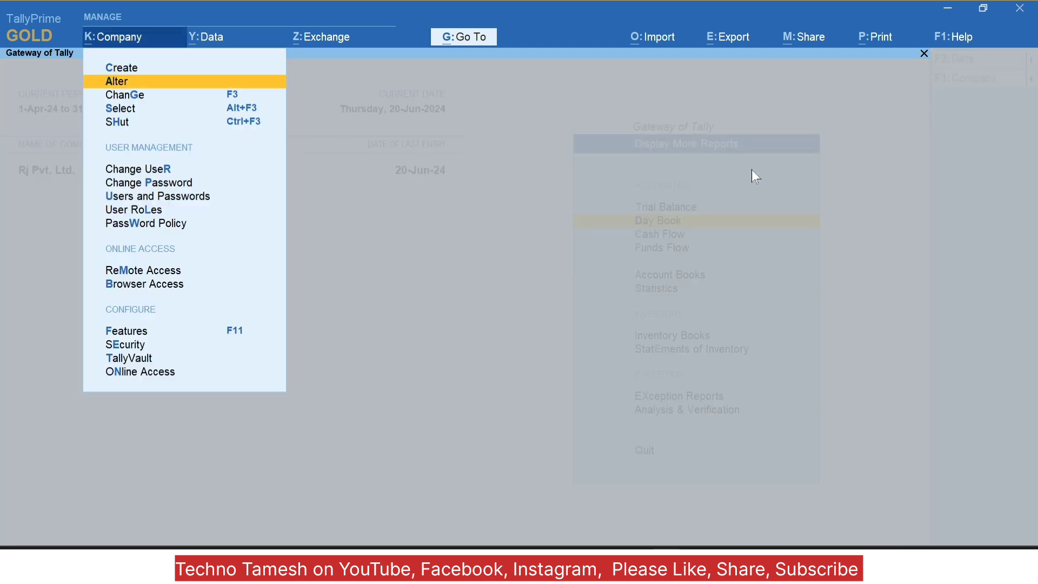
{"action": "key", "text": "Up"}
{"action": "key", "text": "Up"}
{"action": "key", "text": "Up"}
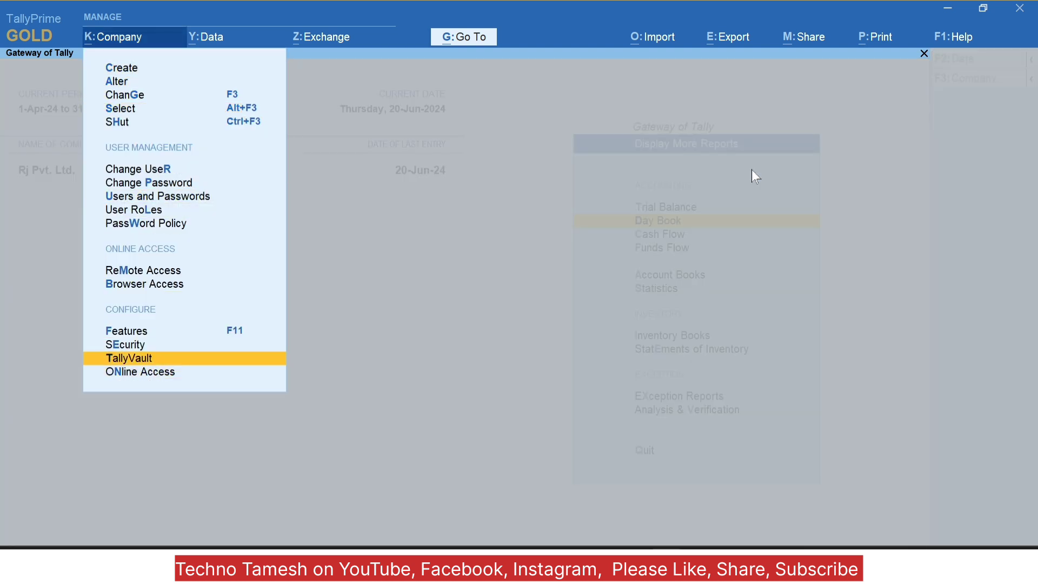
{"action": "key", "text": "Return"}
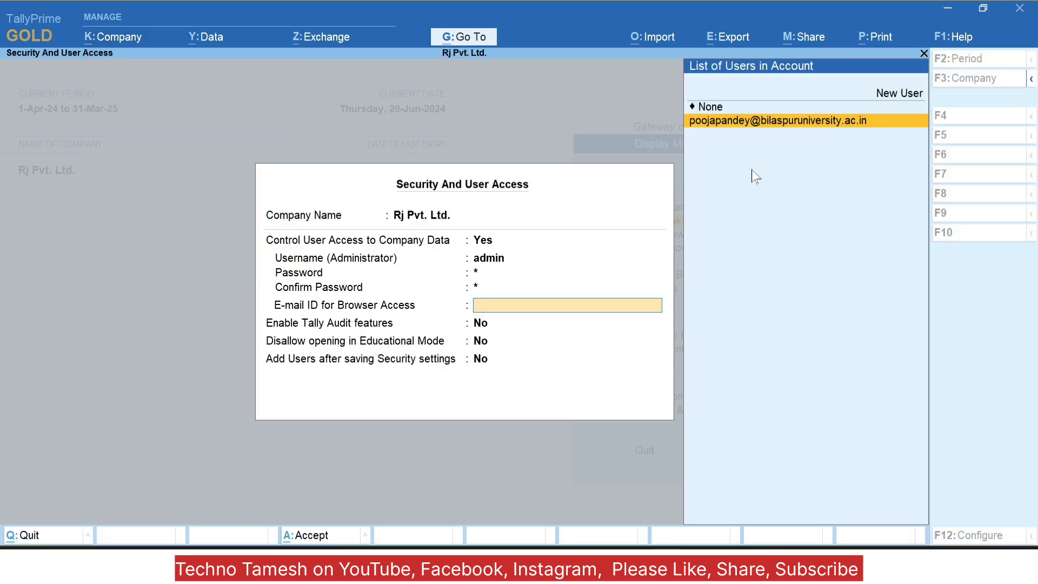
{"action": "key", "text": "Return"}
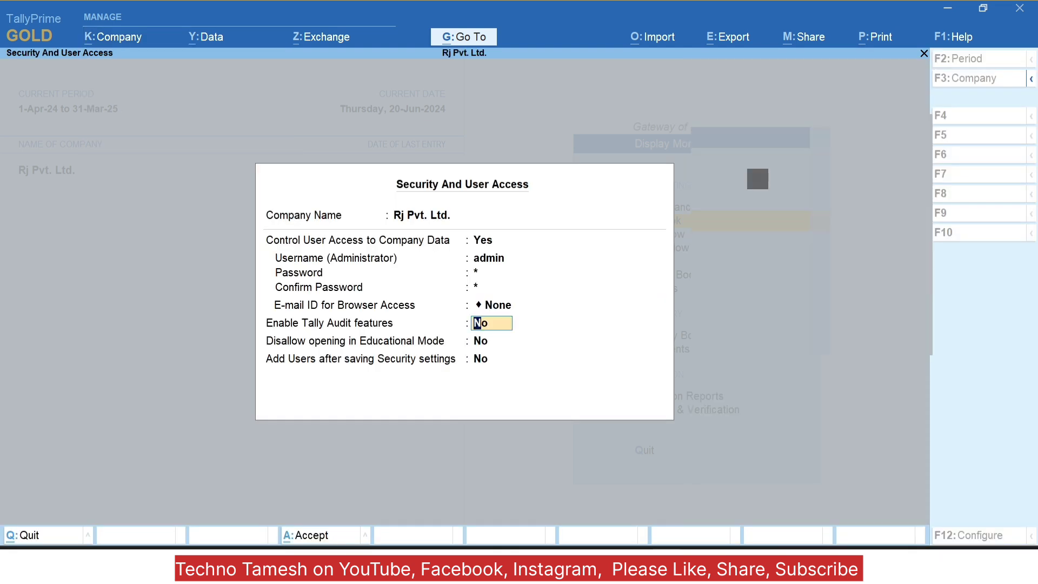
{"action": "key", "text": "Up"}
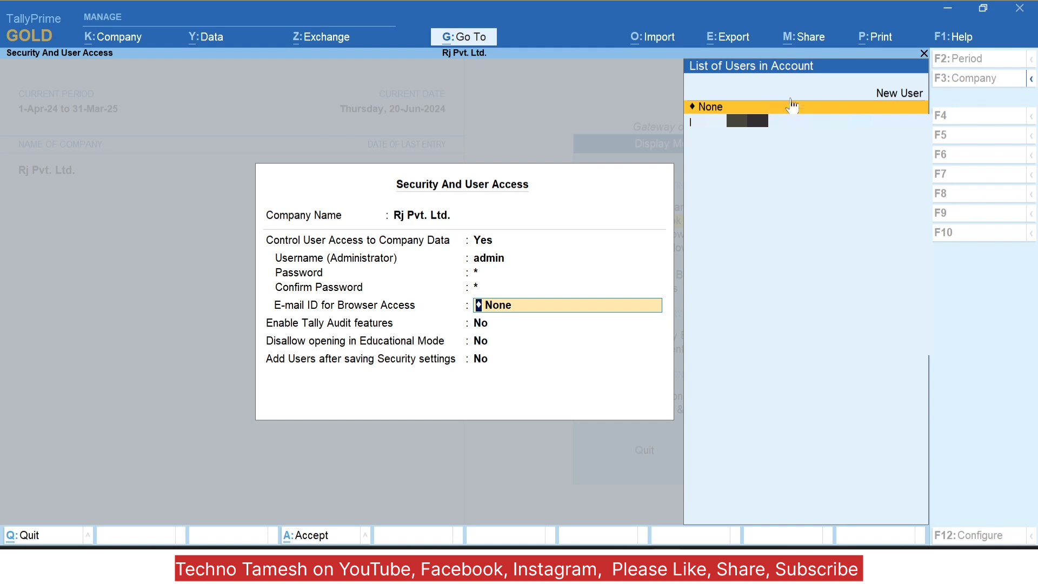
{"action": "key", "text": "Return"}
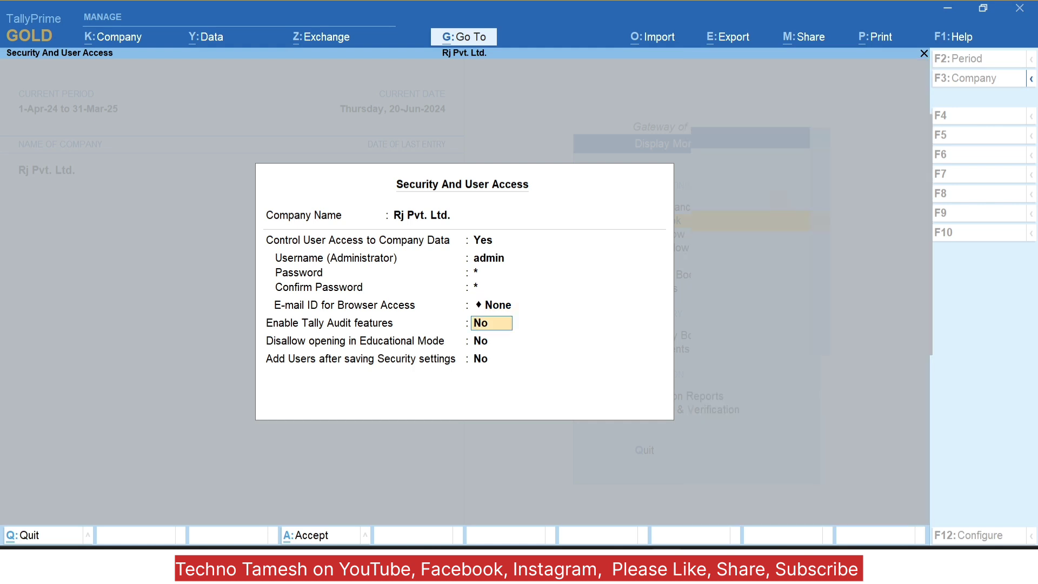
{"action": "type", "text": "y"}
{"action": "key", "text": "Return"}
{"action": "key", "text": "Return"}
{"action": "key", "text": "Return"}
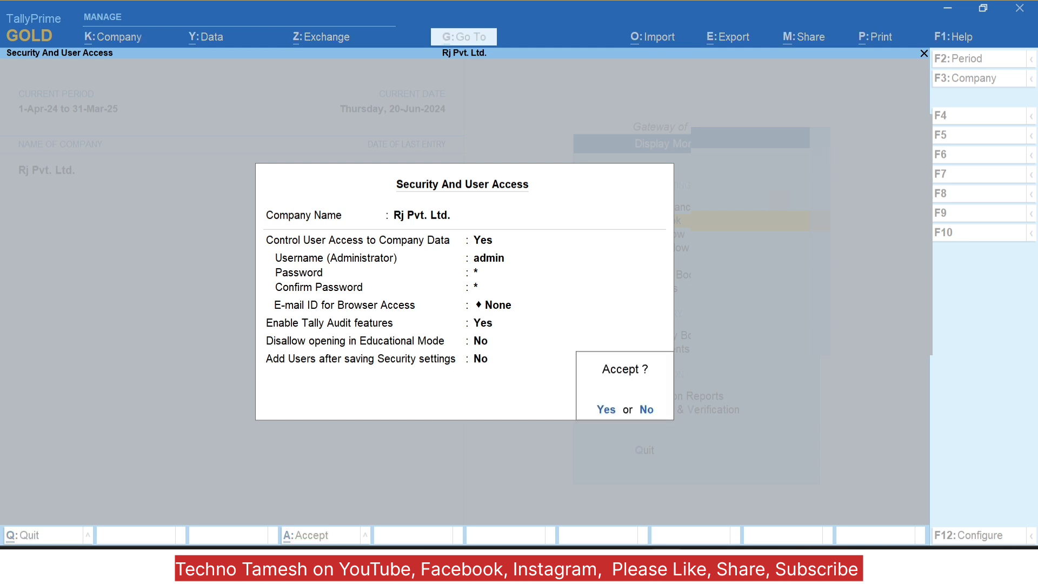
{"action": "key", "text": "y"}
{"action": "key", "text": "Escape"}
{"action": "key", "text": "Escape"}
{"action": "key", "text": "Escape"}
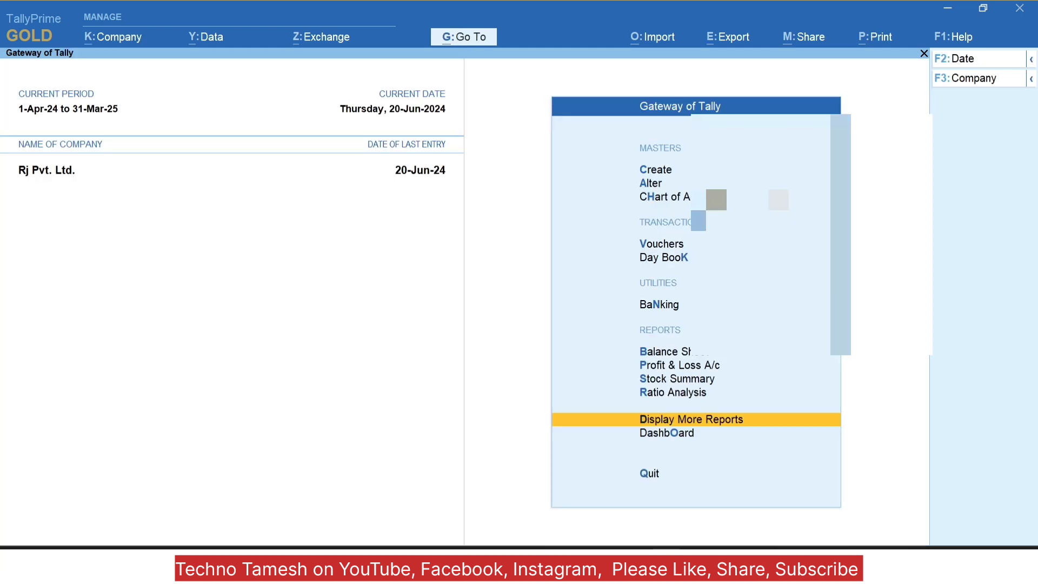
Step: Reopen the Day Book and in F12 set Show Entered By/Altered By to Yes, then pick the ledger display name
{"action": "key", "text": "Down"}
{"action": "key", "text": "Down"}
{"action": "key", "text": "Down"}
{"action": "key", "text": "Down"}
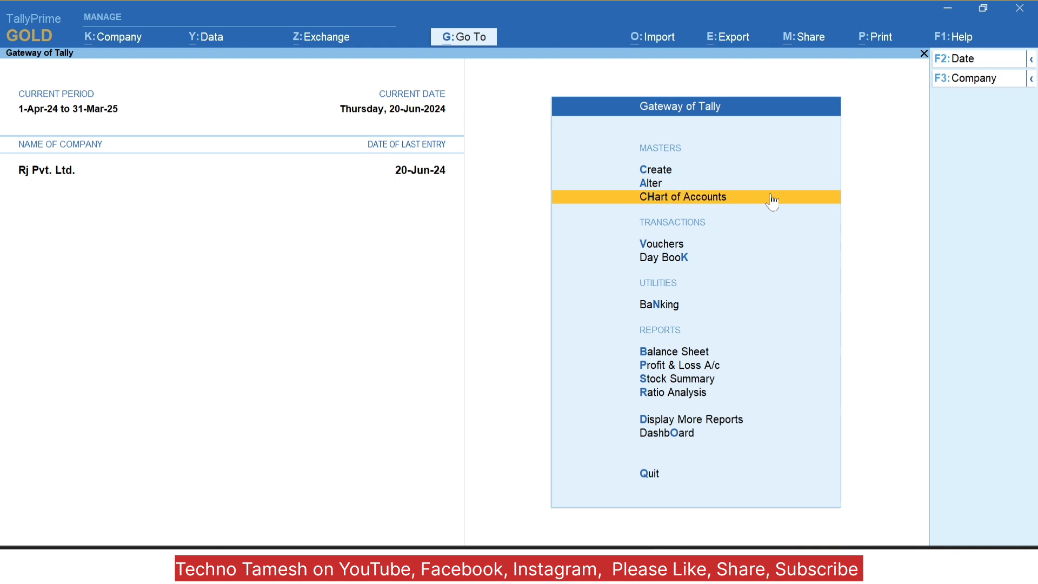
{"action": "key", "text": "Return"}
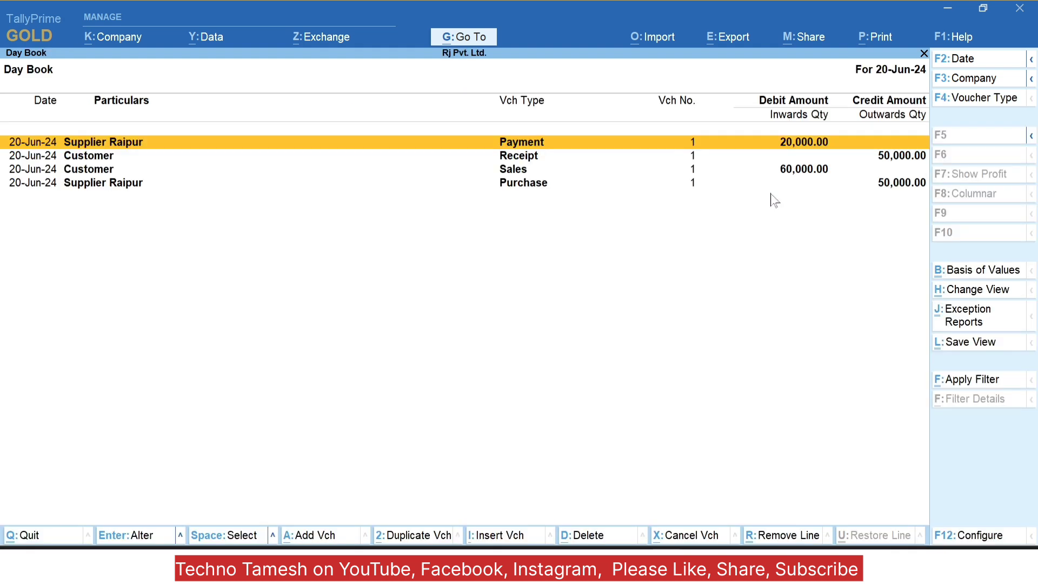
{"action": "key", "text": "F12"}
{"action": "key", "text": "Return"}
{"action": "key", "text": "Return"}
{"action": "key", "text": "Return"}
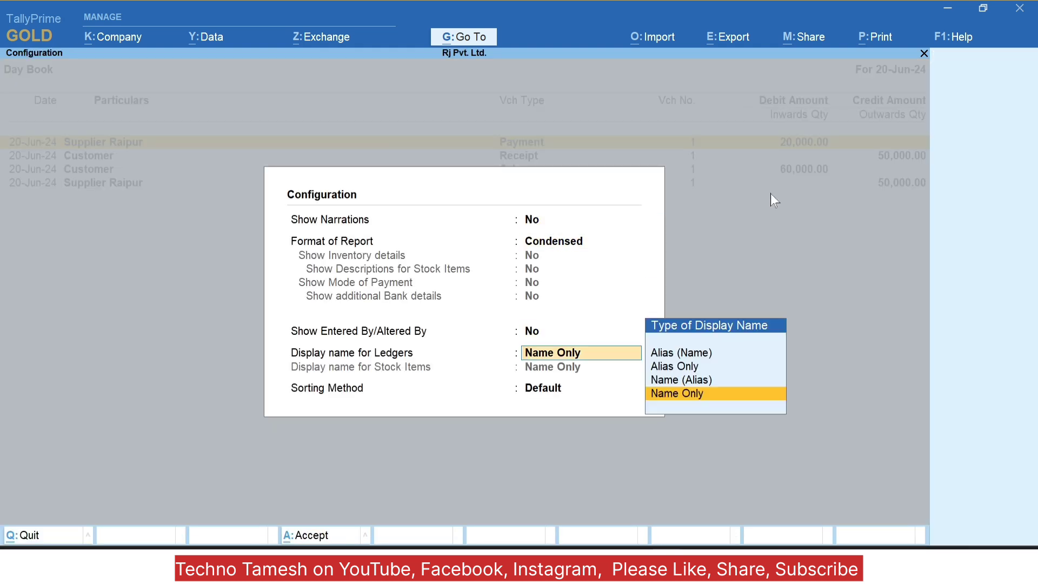
{"action": "key", "text": "y"}
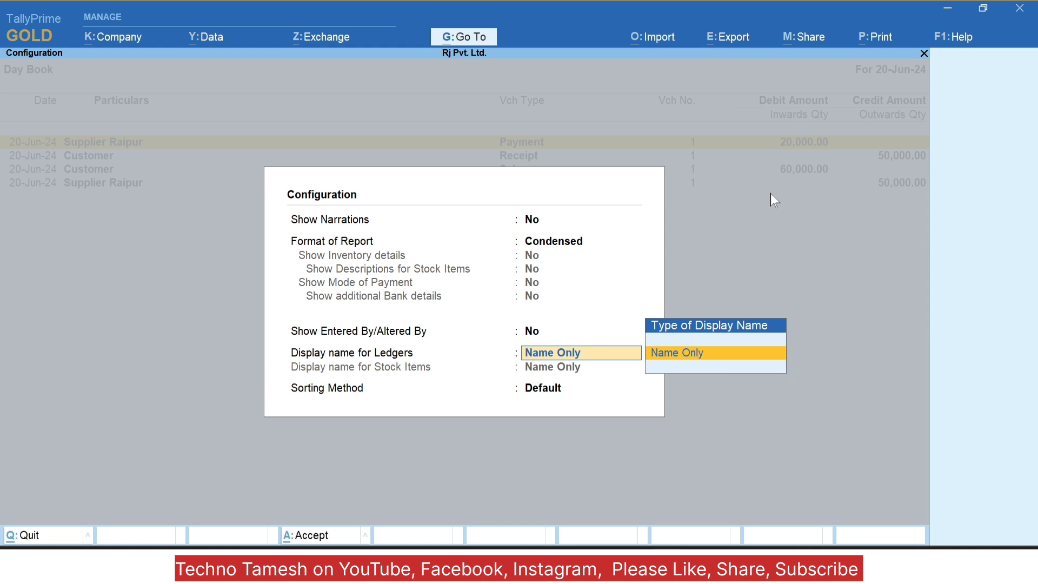
{"action": "key", "text": "space"}
{"action": "key", "text": "BackSpace"}
{"action": "key", "text": "BackSpace"}
{"action": "key", "text": "BackSpace"}
{"action": "key", "text": "BackSpace"}
{"action": "key", "text": "BackSpace"}
{"action": "key", "text": "BackSpace"}
{"action": "key", "text": "BackSpace"}
{"action": "key", "text": "BackSpace"}
{"action": "key", "text": "BackSpace"}
{"action": "key", "text": "BackSpace"}
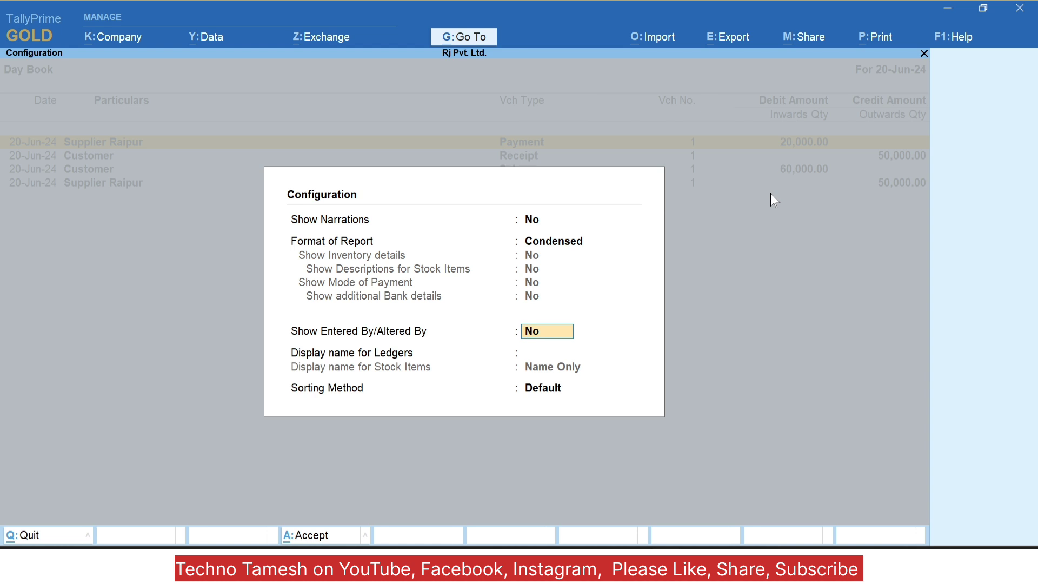
{"action": "type", "text": "y"}
{"action": "key", "text": "Return"}
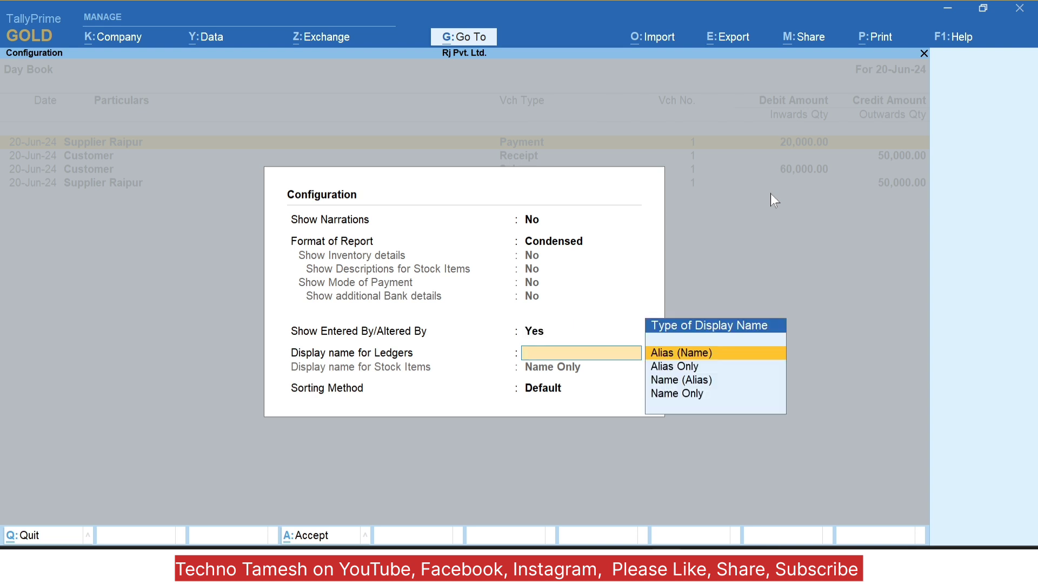
{"action": "key", "text": "Return"}
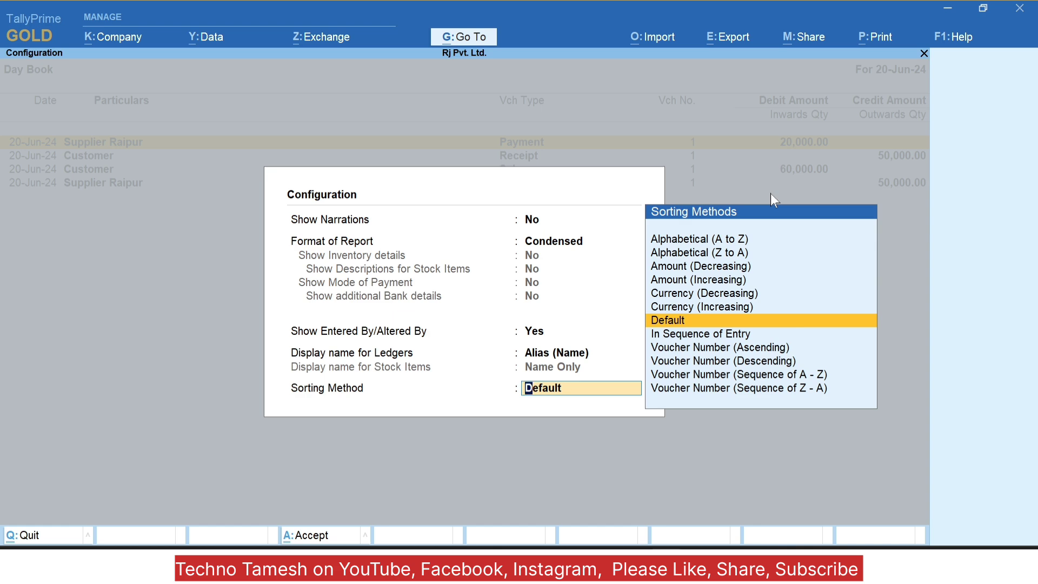
{"action": "key", "text": "BackSpace"}
{"action": "key", "text": "Down"}
{"action": "key", "text": "Down"}
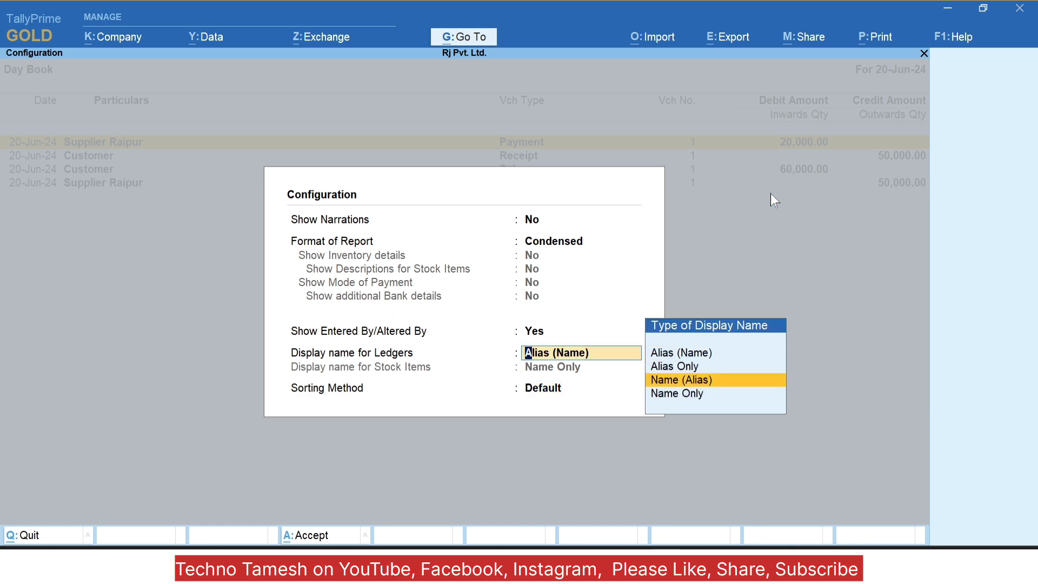
Step: Apply Name (Alias) for ledgers, view the Entered By lines under the vouchers, then close the Day Book
{"action": "key", "text": "Return"}
{"action": "key", "text": "Return"}
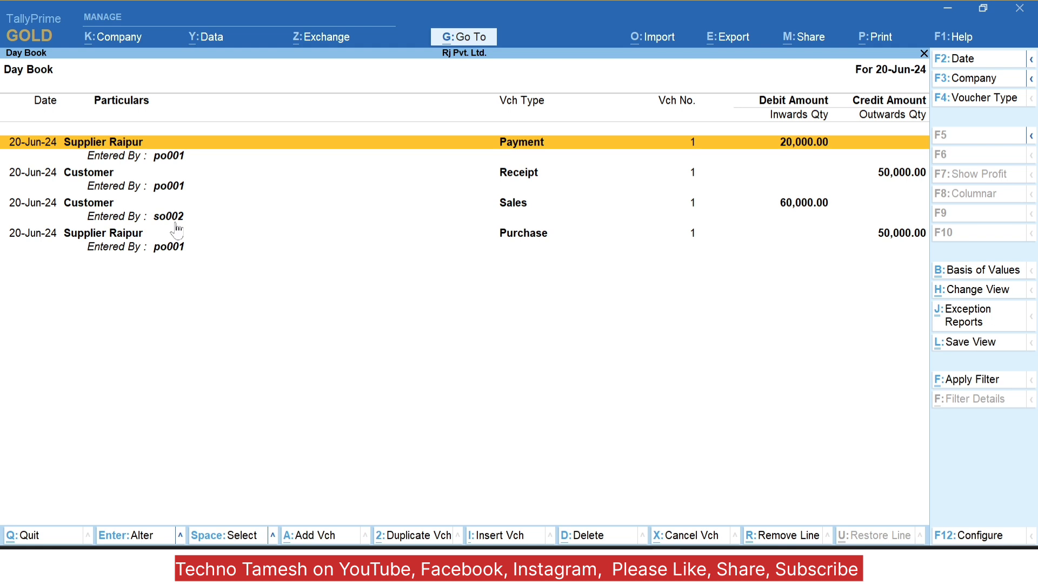
{"action": "key", "text": "Escape"}
{"action": "key", "text": "Escape"}
Step: Go to Display More Reports > Statements of Accounts > Tally Audit and highlight Users
{"action": "key", "text": "n"}
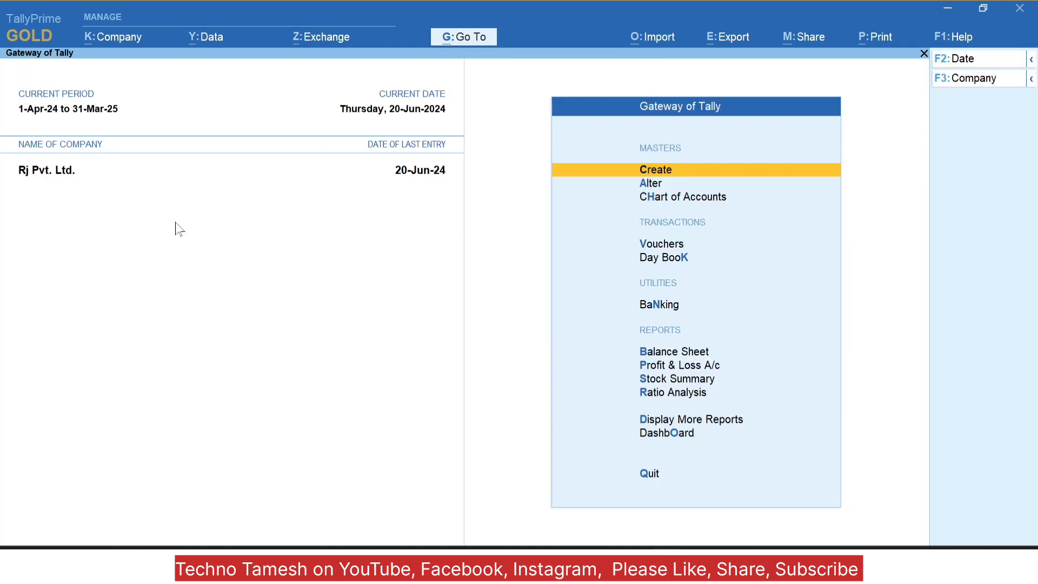
{"action": "key", "text": "d"}
{"action": "key", "text": "Escape"}
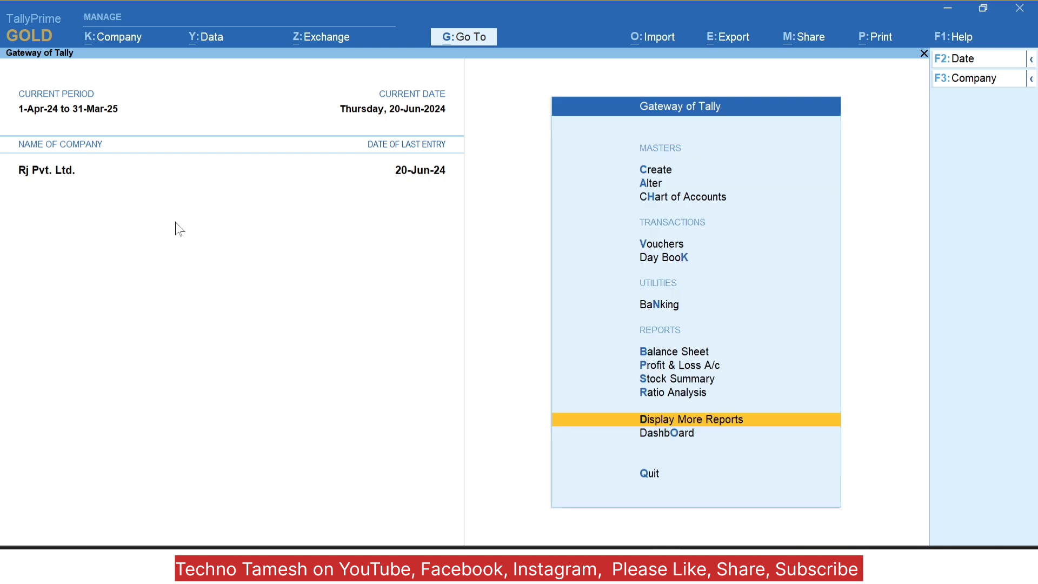
{"action": "key", "text": "Return"}
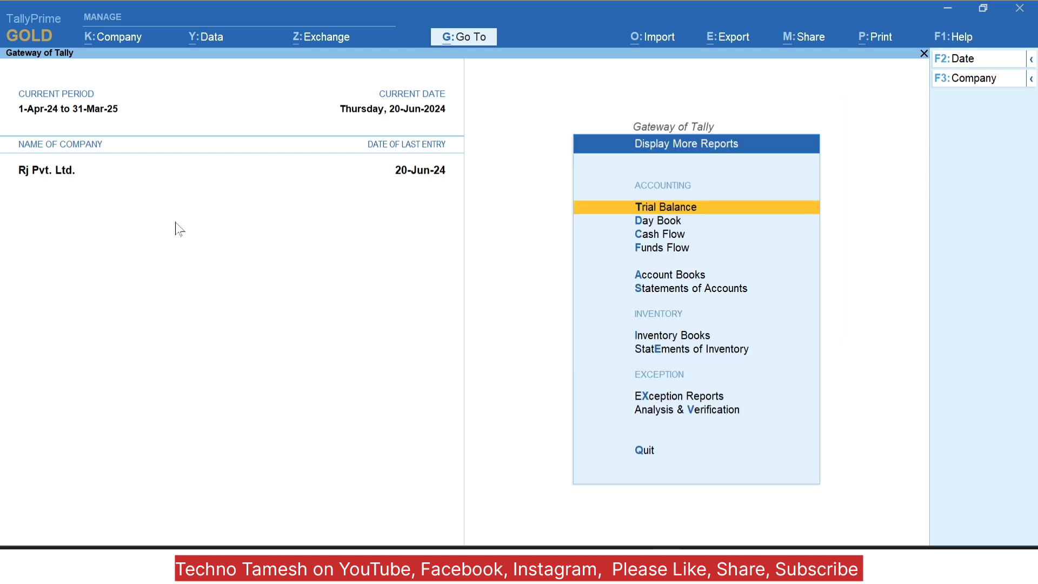
{"action": "key", "text": "Down"}
{"action": "key", "text": "Down"}
{"action": "key", "text": "Down"}
{"action": "key", "text": "Down"}
{"action": "key", "text": "Down"}
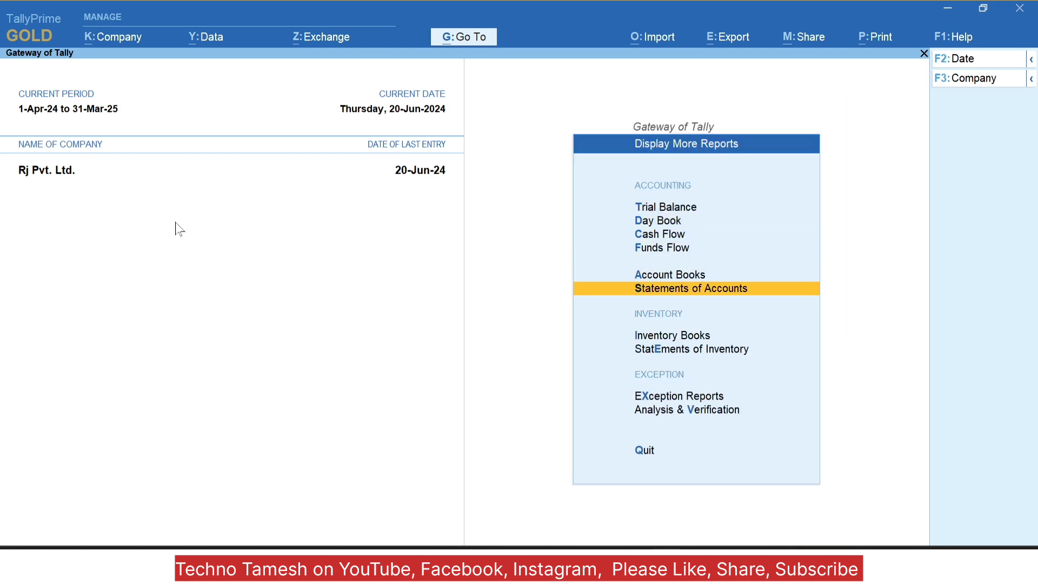
{"action": "key", "text": "Return"}
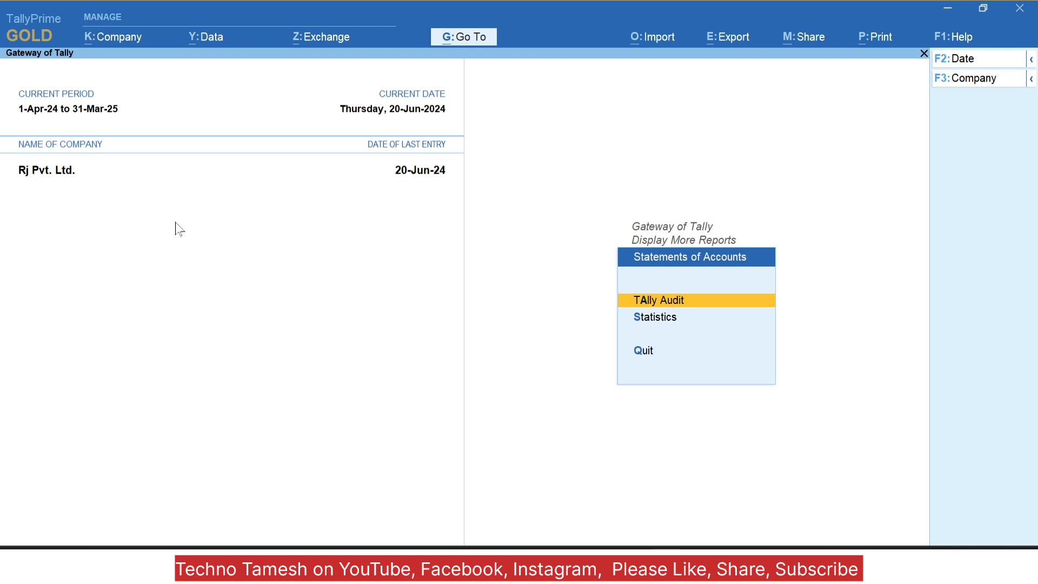
{"action": "key", "text": "Return"}
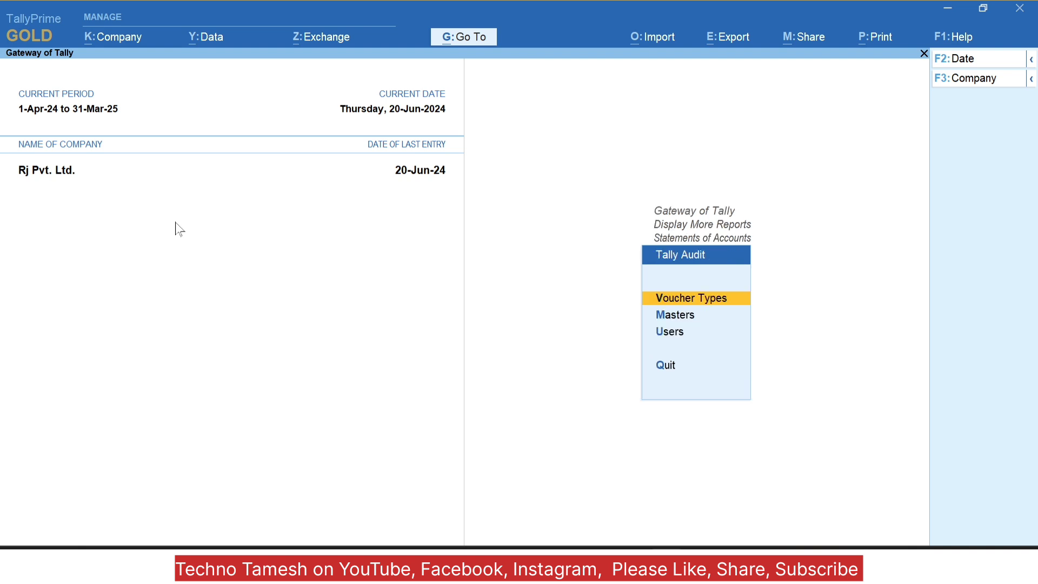
{"action": "key", "text": "Down"}
{"action": "key", "text": "Down"}
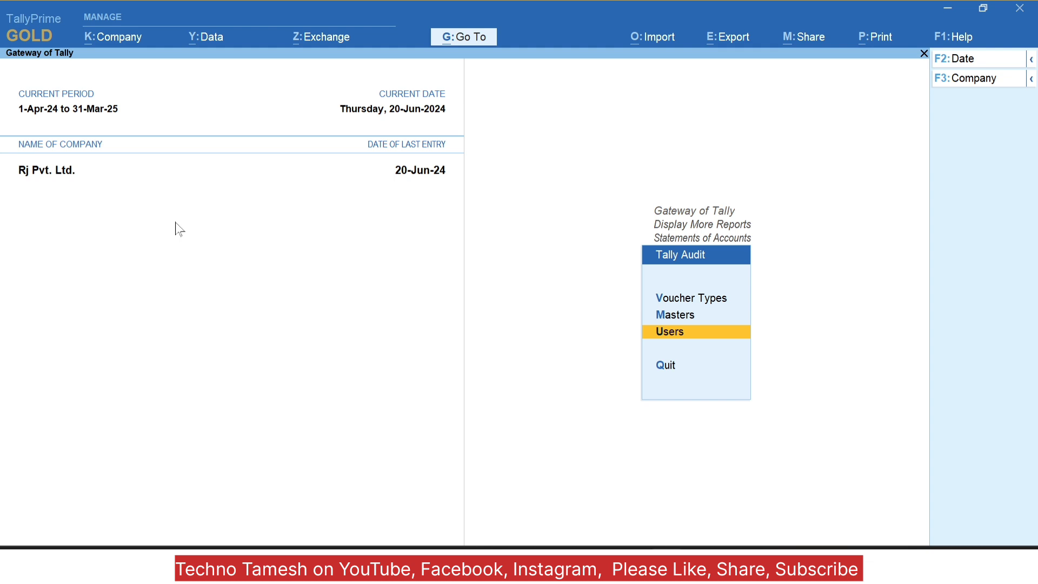
{"action": "key", "text": "Return"}
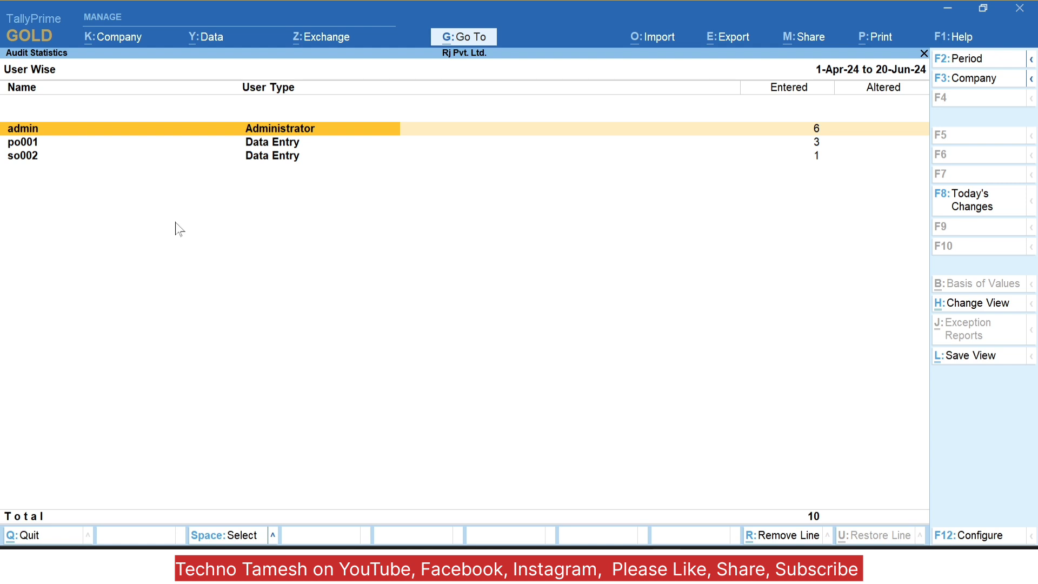
{"action": "key", "text": "Down"}
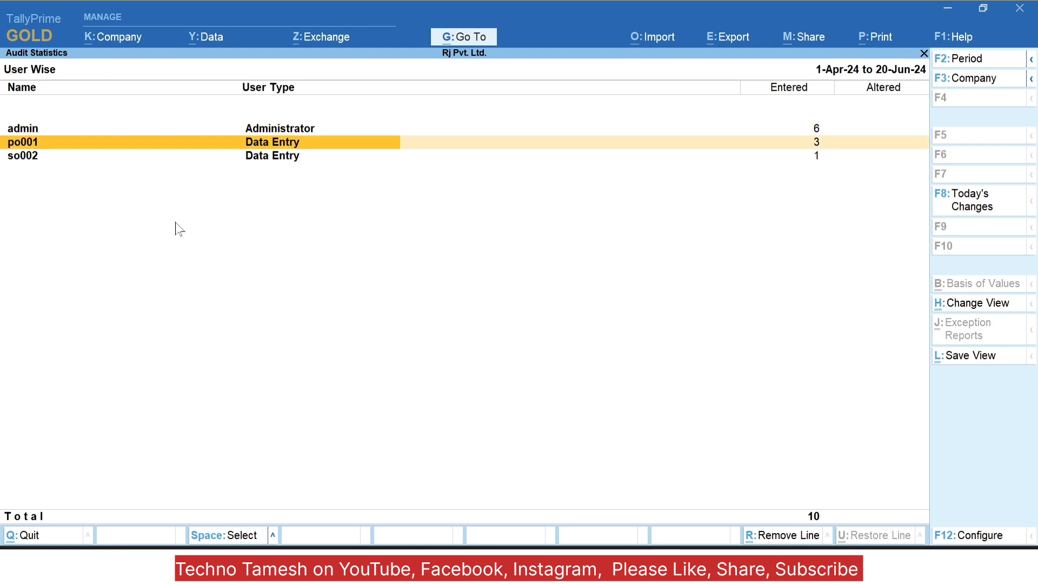
{"action": "key", "text": "Down"}
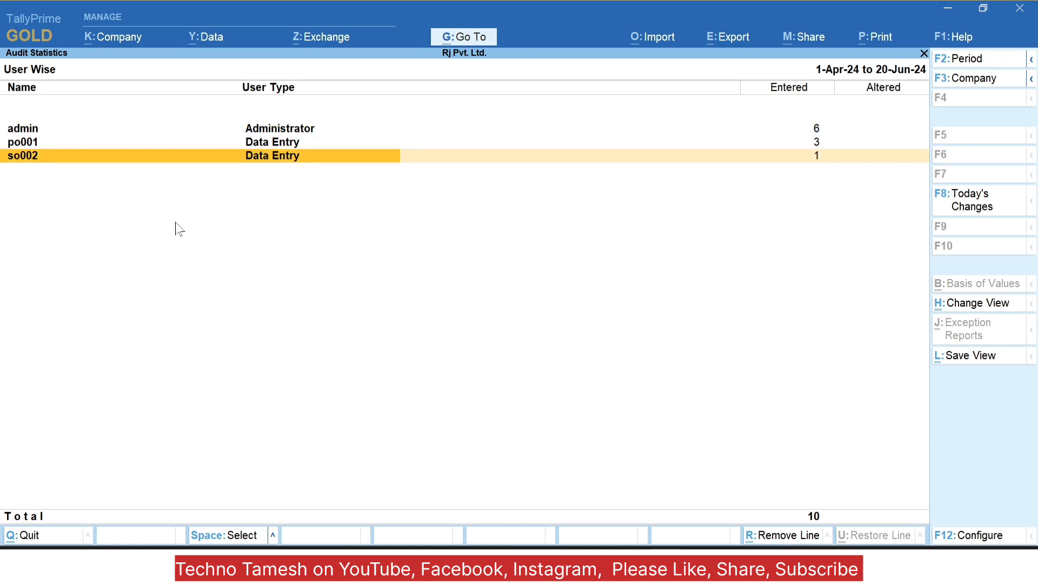
{"action": "key", "text": "Up"}
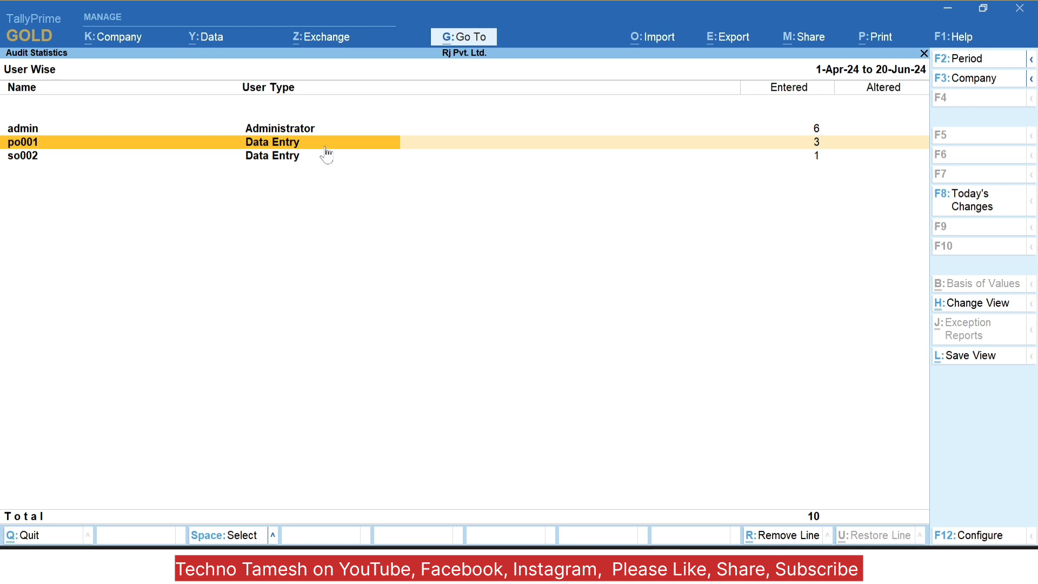
{"action": "key", "text": "Down"}
{"action": "key", "text": "Return"}
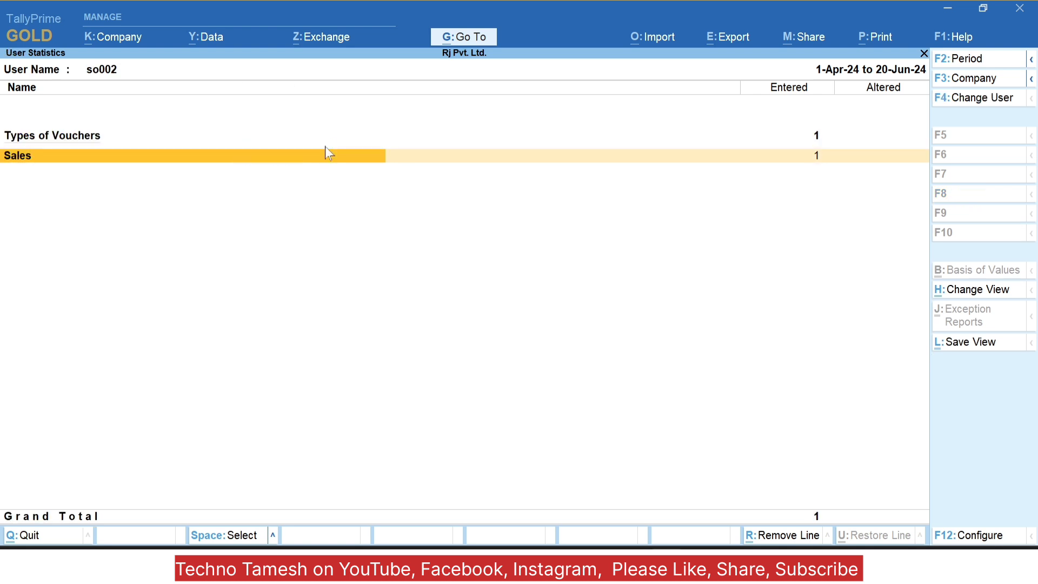
{"action": "key", "text": "Return"}
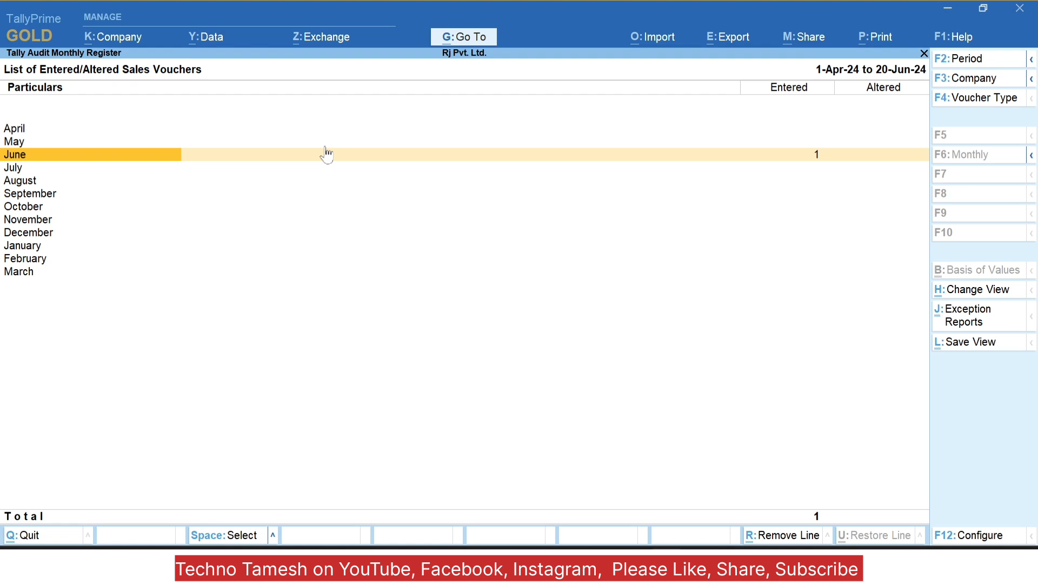
{"action": "key", "text": "Return"}
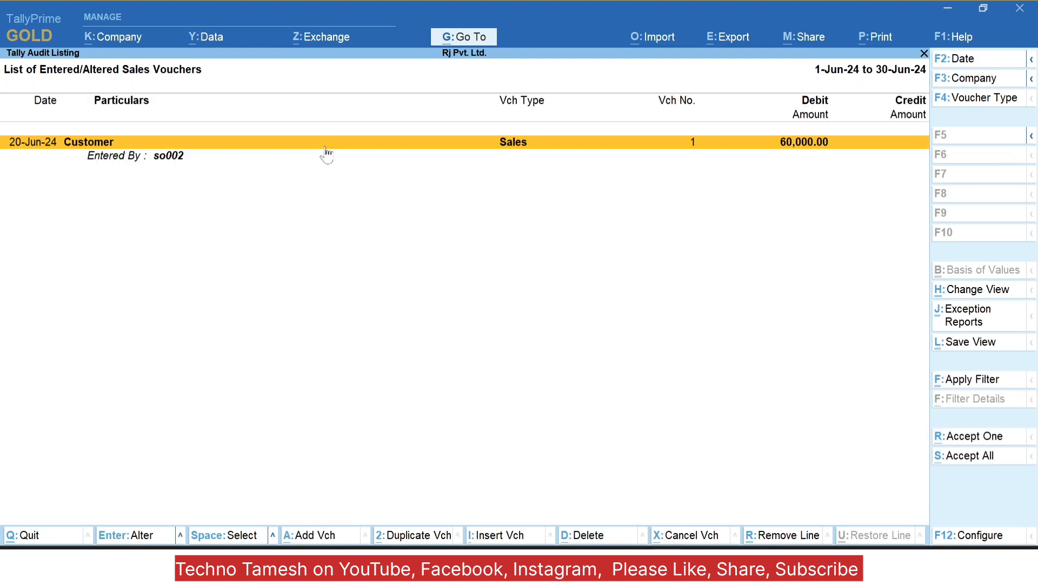
{"action": "key", "text": "Escape"}
{"action": "key", "text": "Escape"}
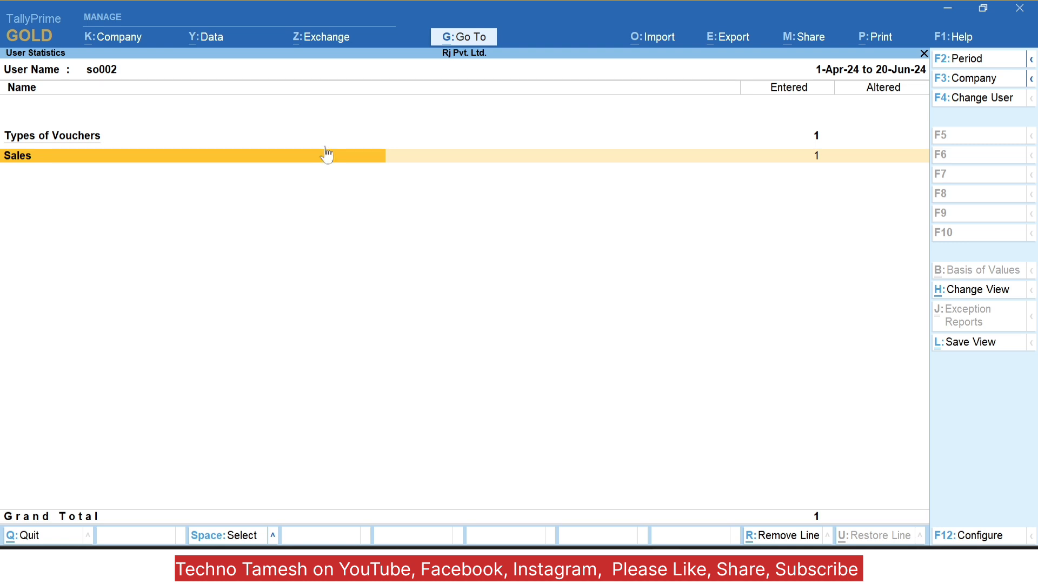
{"action": "key", "text": "Escape"}
{"action": "key", "text": "Down"}
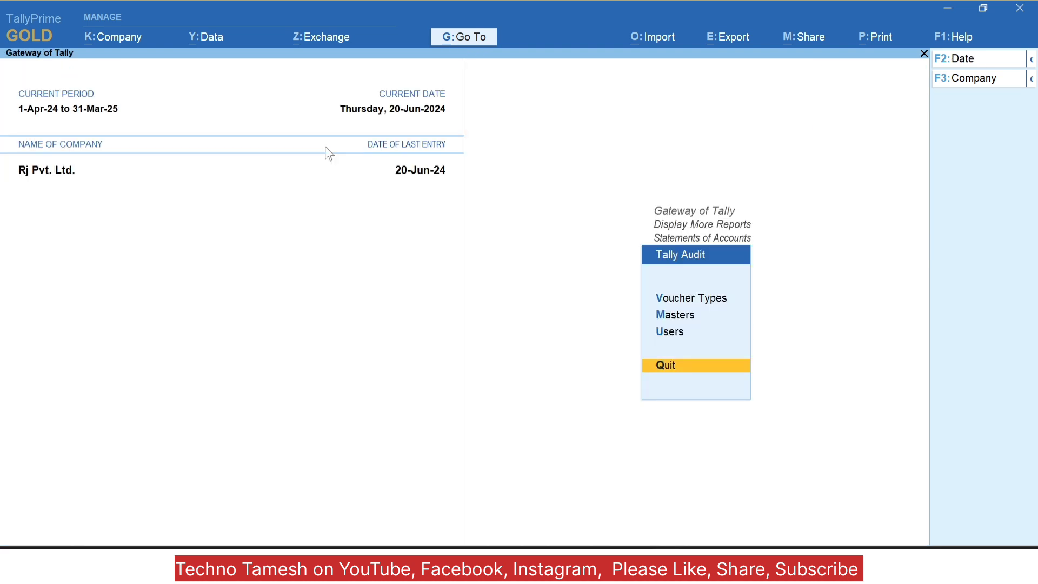
{"action": "key", "text": "Up"}
{"action": "key", "text": "Up"}
{"action": "key", "text": "Return"}
{"action": "key", "text": "Return"}
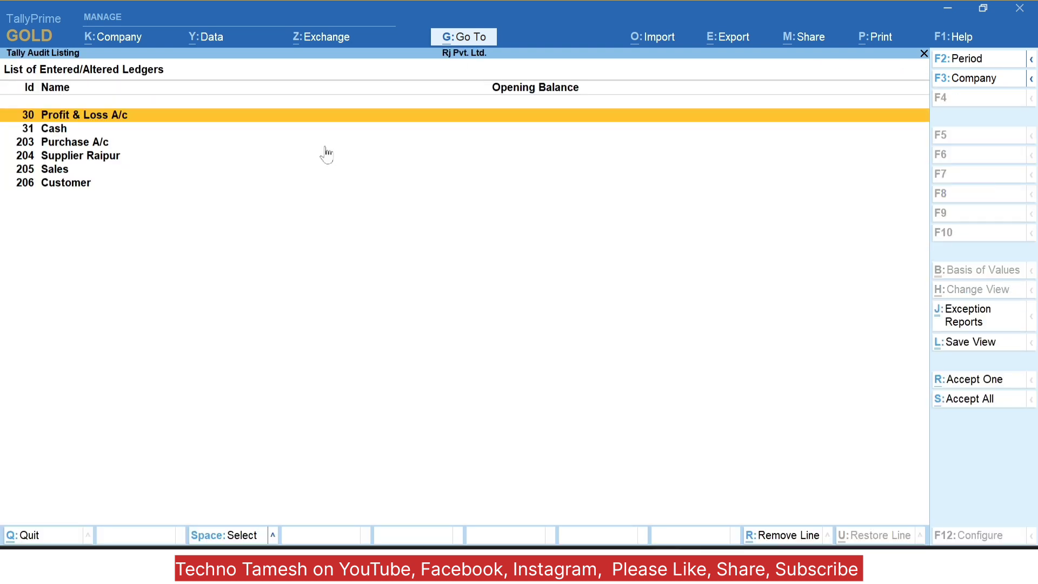
{"action": "key", "text": "Down"}
{"action": "key", "text": "Down"}
{"action": "key", "text": "Down"}
{"action": "key", "text": "Down"}
{"action": "key", "text": "Down"}
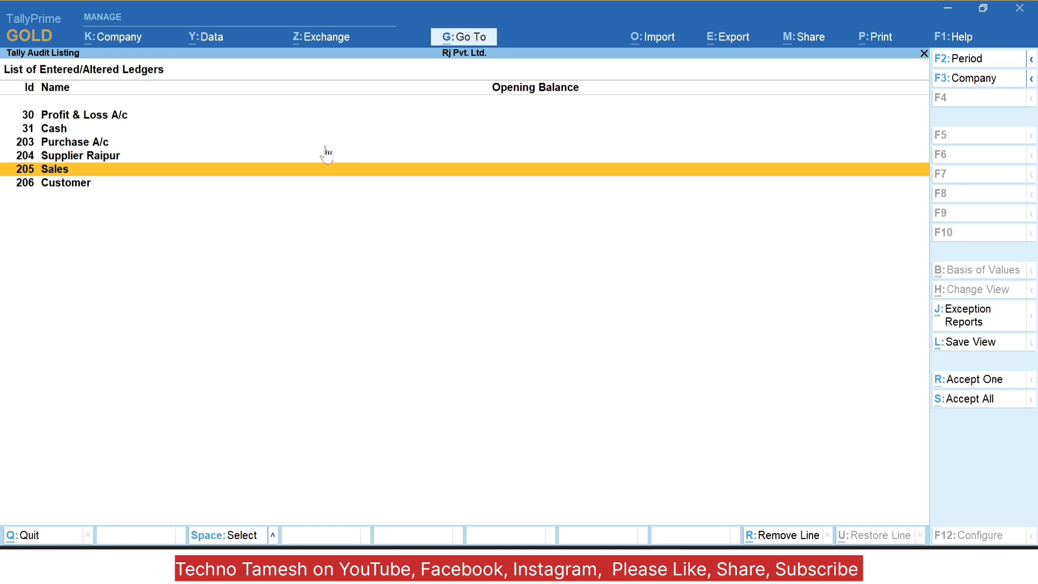
{"action": "key", "text": "Escape"}
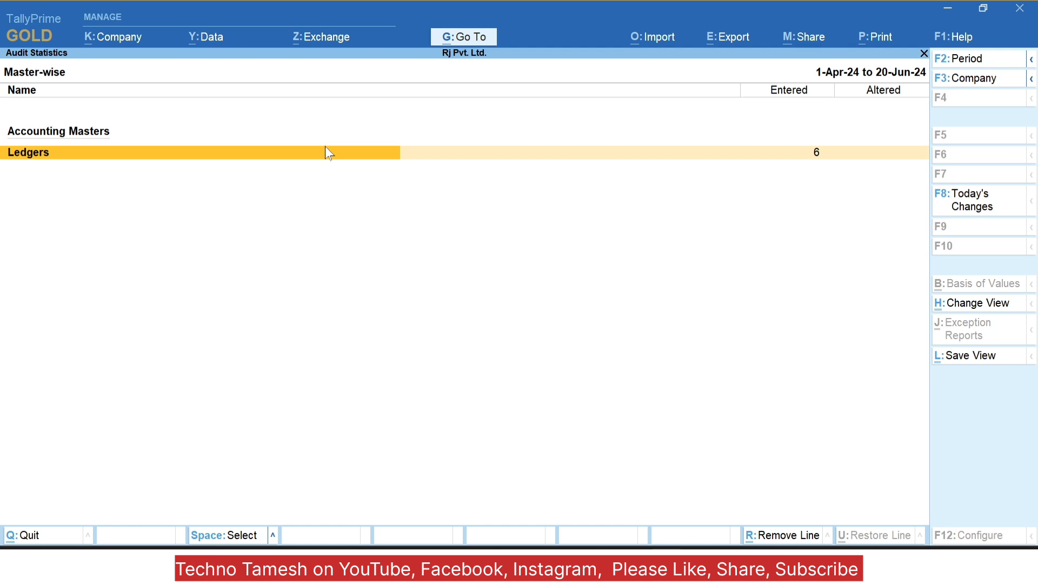
{"action": "left_click", "coordinate": [325, 147]}
{"action": "key", "text": "Down"}
{"action": "key", "text": "Down"}
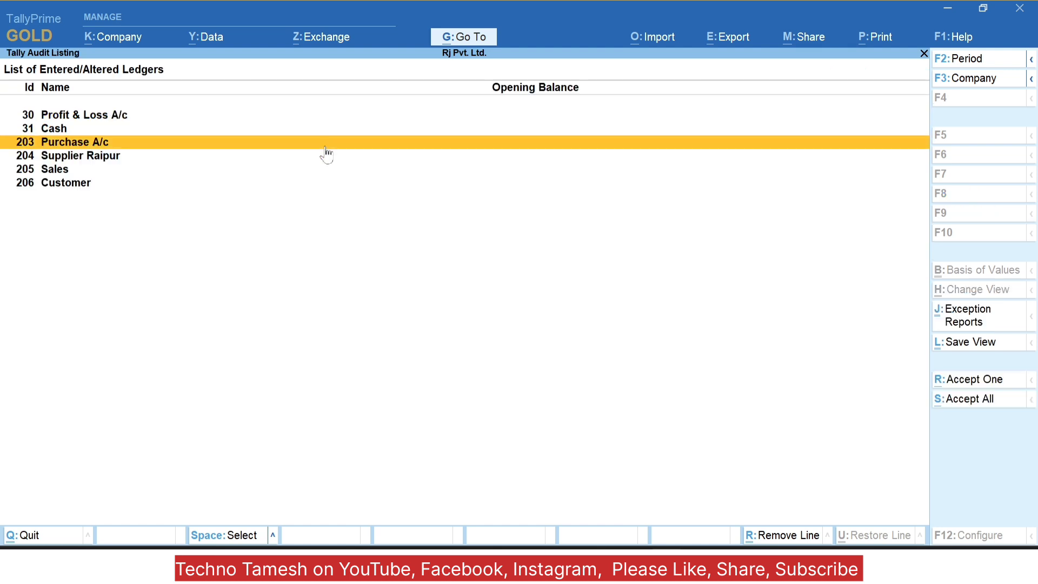
{"action": "key", "text": "Up"}
{"action": "key", "text": "Up"}
{"action": "key", "text": "Down"}
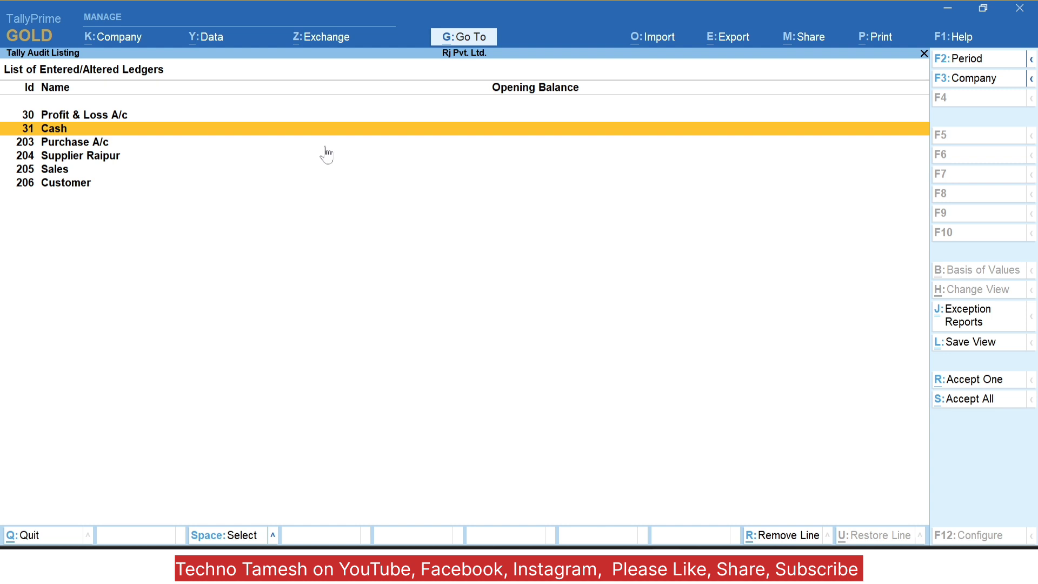
{"action": "key", "text": "Down"}
{"action": "key", "text": "Down"}
{"action": "key", "text": "Down"}
{"action": "key", "text": "Down"}
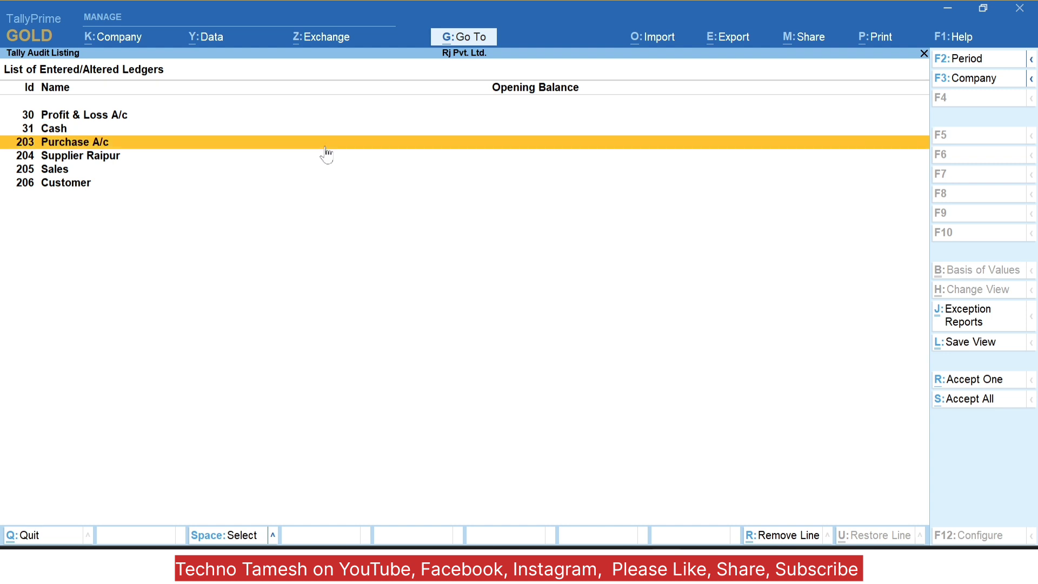
{"action": "key", "text": "Up"}
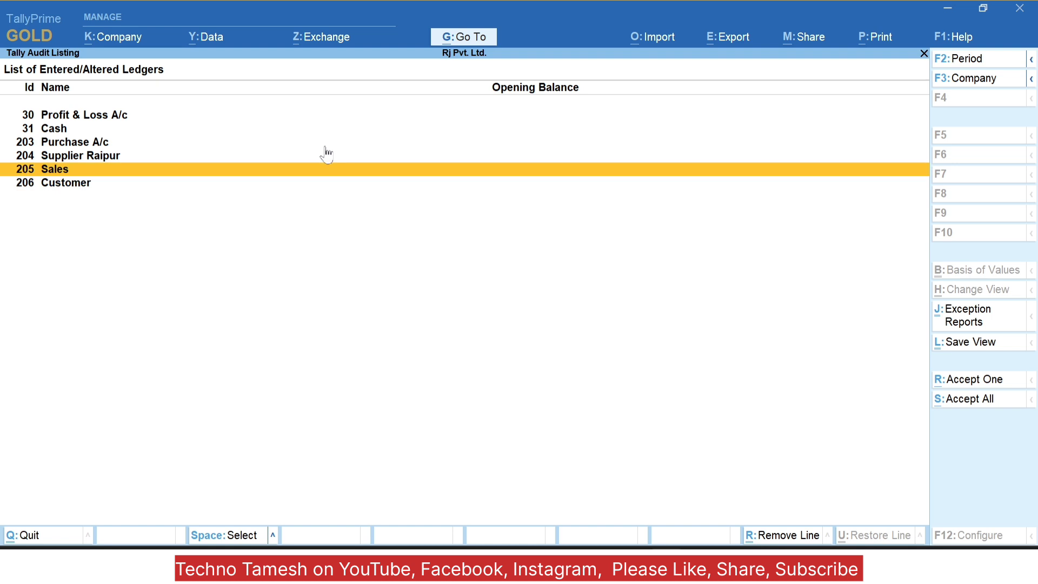
{"action": "key", "text": "Escape"}
{"action": "key", "text": "Escape"}
Step: Review the voucher type-wise audit (Payment, Purchase, Receipt, Sales, one each), then return to the Gateway
{"action": "key", "text": "Up"}
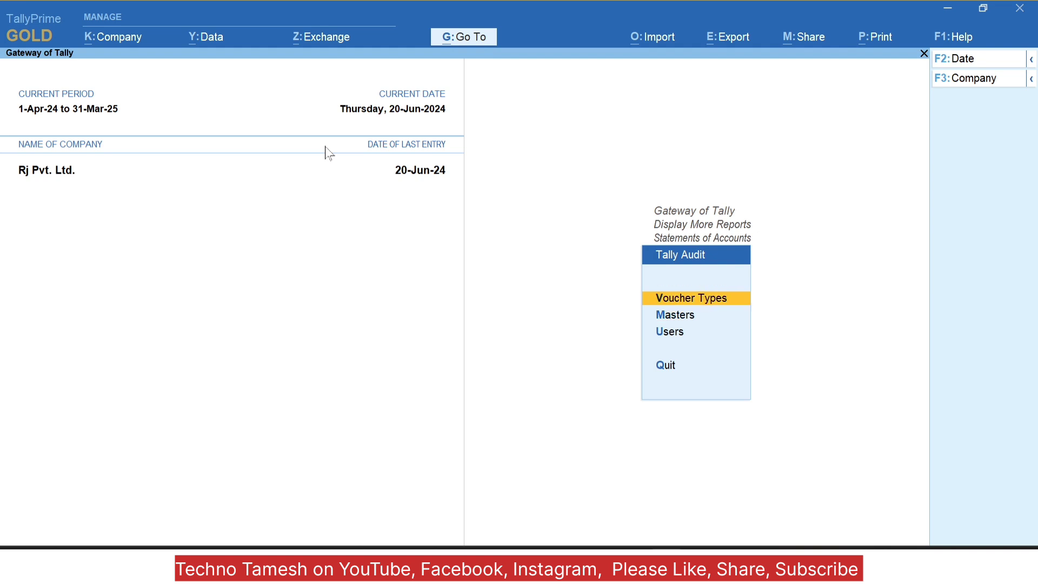
{"action": "key", "text": "Return"}
{"action": "key", "text": "Down"}
{"action": "key", "text": "Down"}
{"action": "key", "text": "Down"}
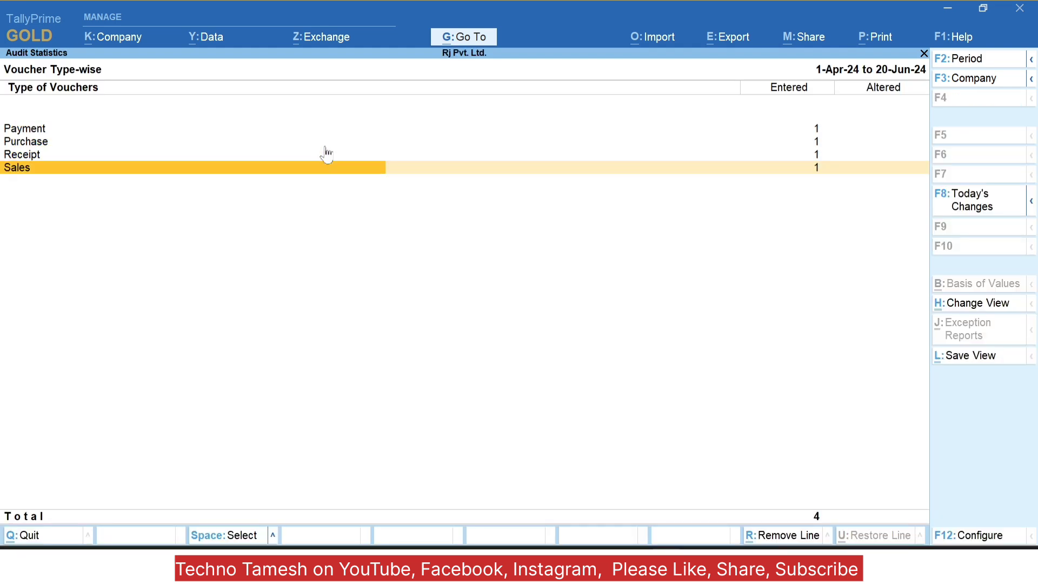
{"action": "key", "text": "Up"}
{"action": "key", "text": "Up"}
{"action": "key", "text": "Up"}
{"action": "key", "text": "Down"}
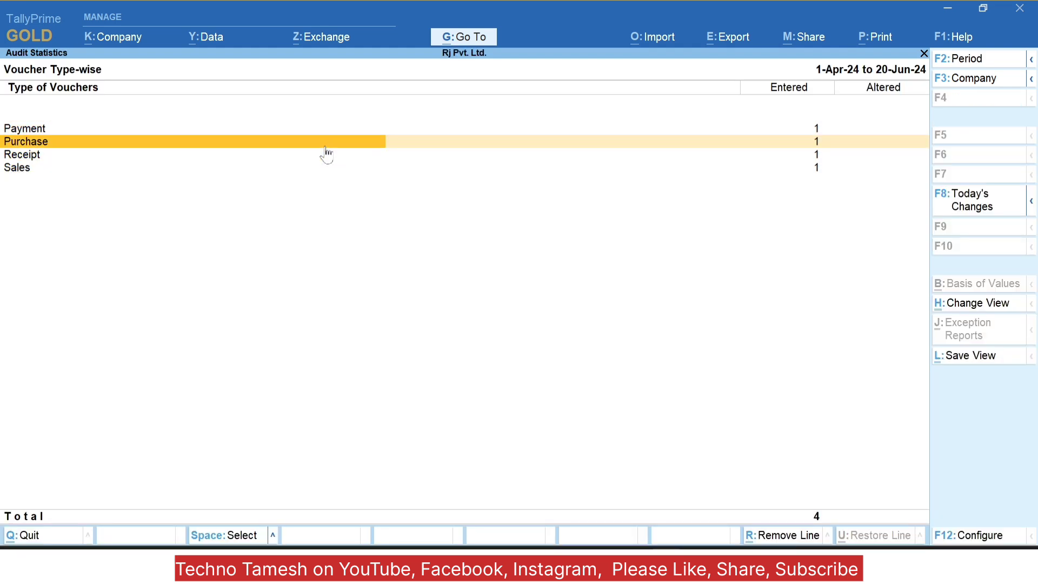
{"action": "key", "text": "Up"}
{"action": "key", "text": "Down"}
{"action": "key", "text": "Down"}
{"action": "key", "text": "Down"}
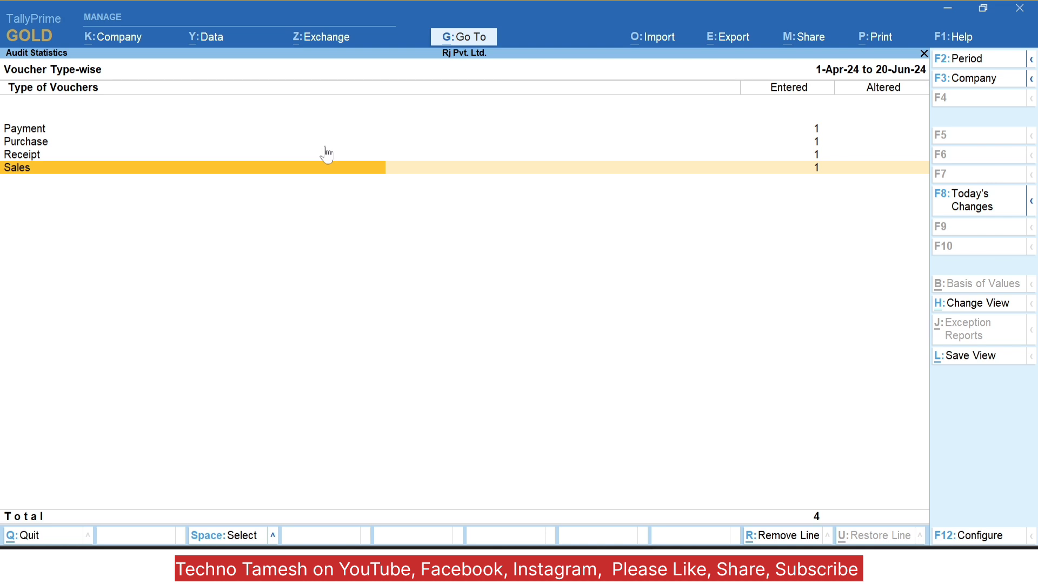
{"action": "key", "text": "Escape"}
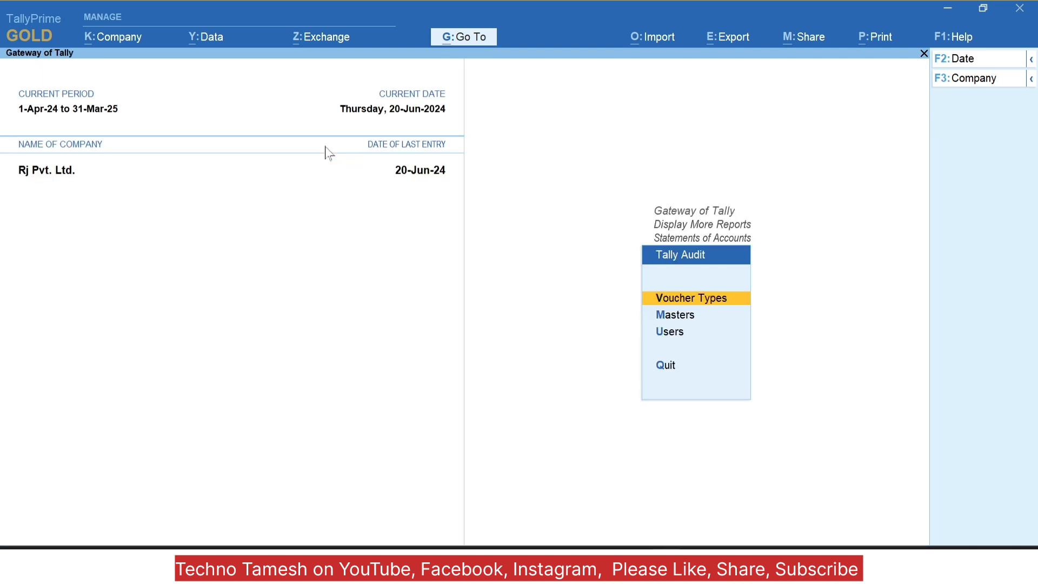
{"action": "key", "text": "Escape"}
{"action": "key", "text": "Escape"}
{"action": "key", "text": "Escape"}
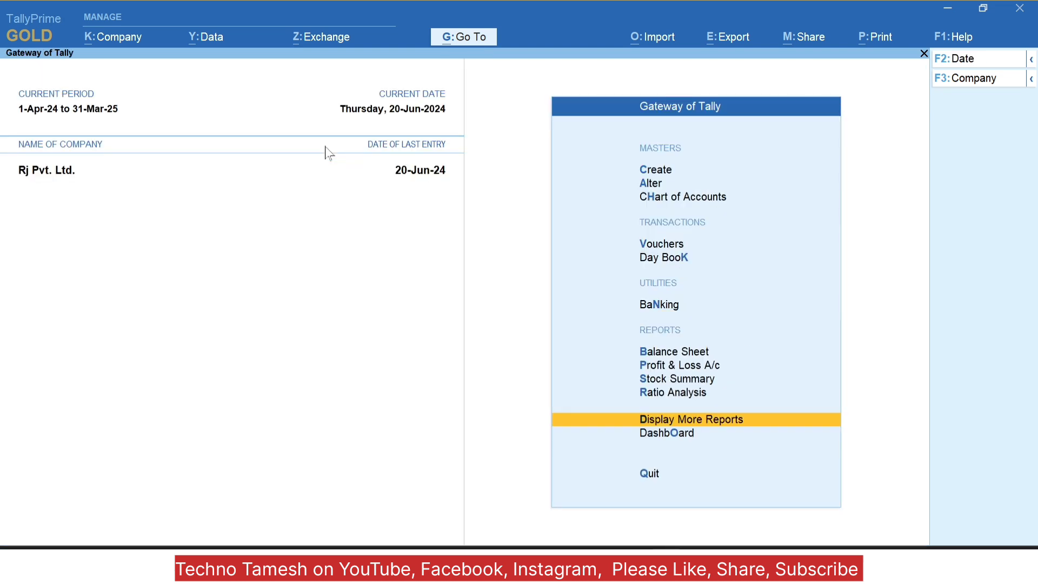